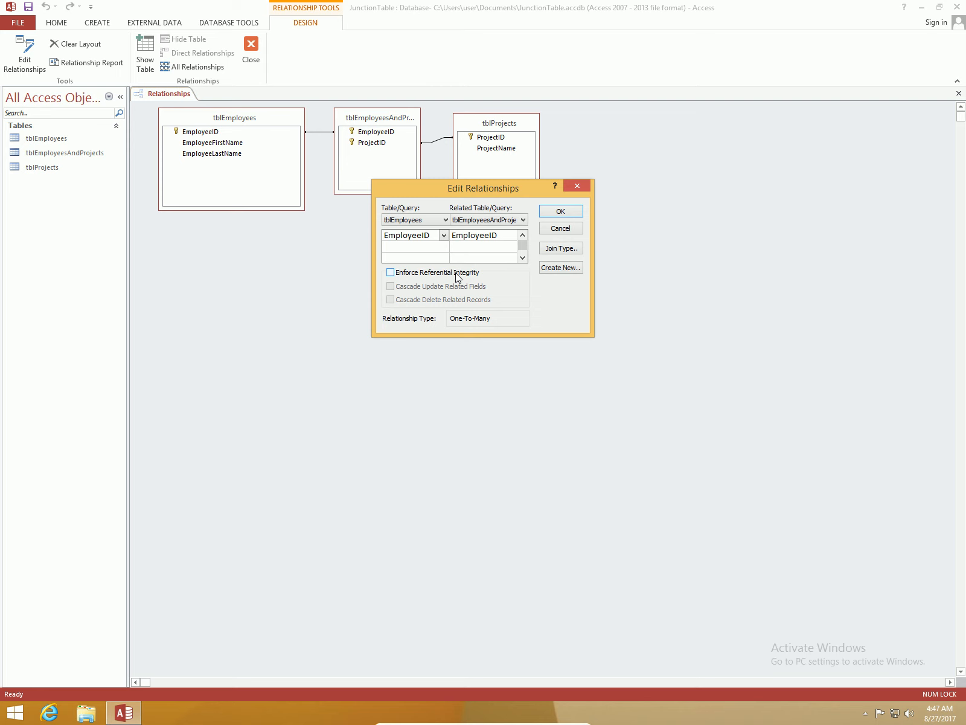
Close the relationship settings without changes and add a tblEmployees record with first name Test and last name Employee
click(577, 187)
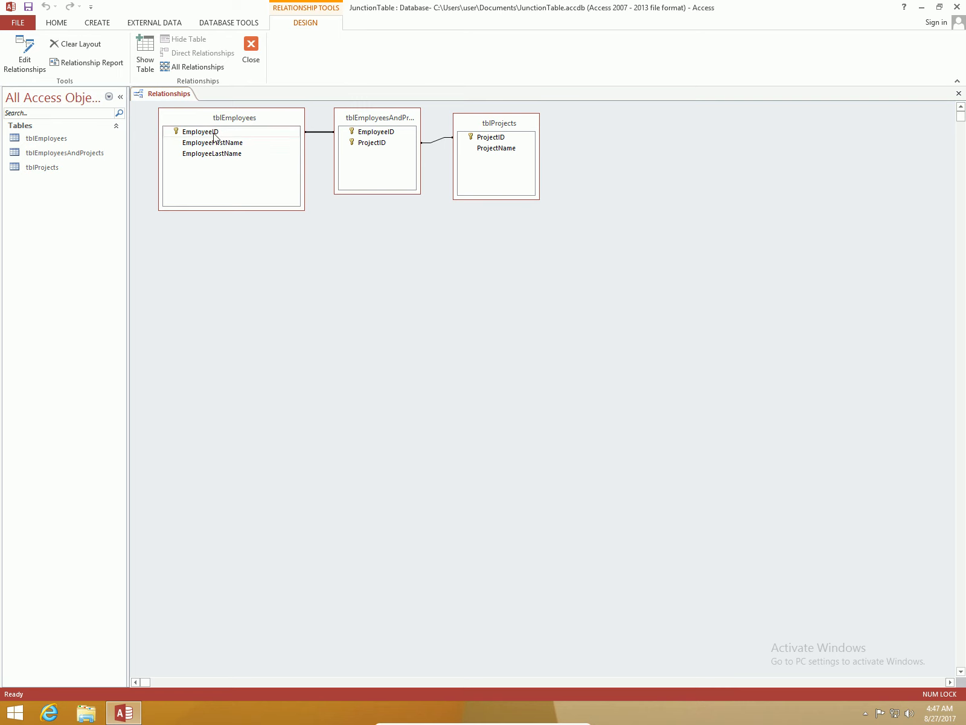
double_click(56, 144)
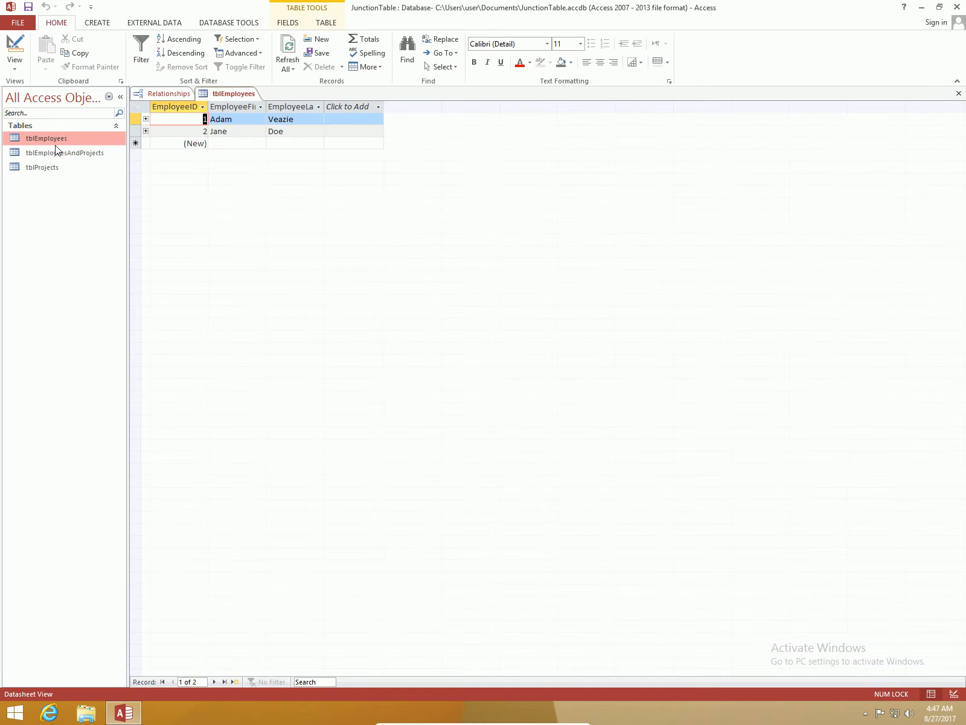
click(197, 145)
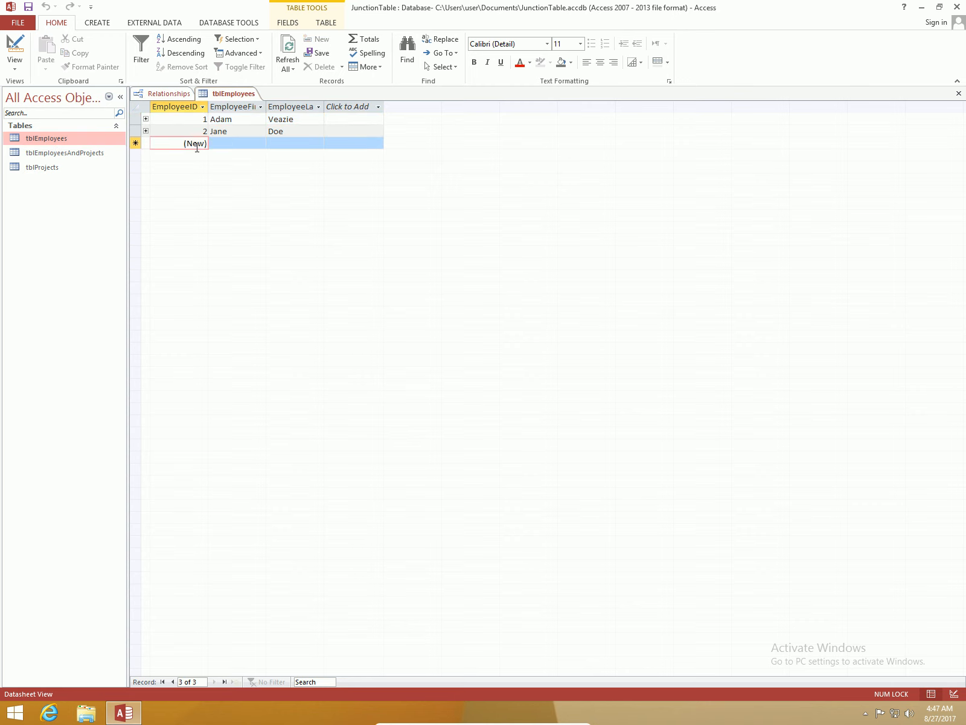
key(Tab)
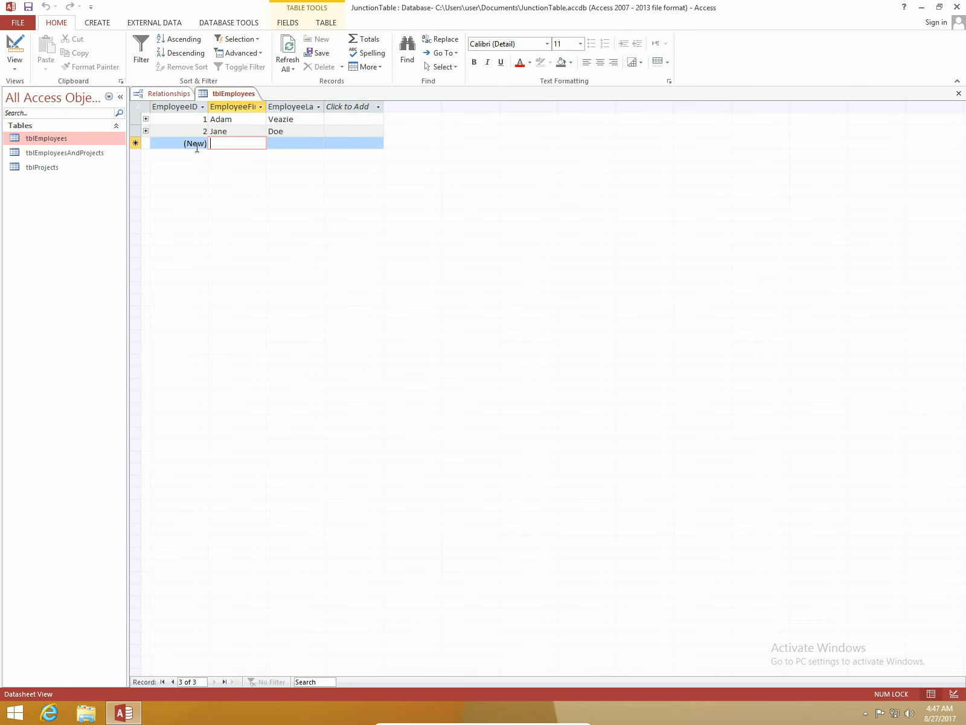
text(Test)
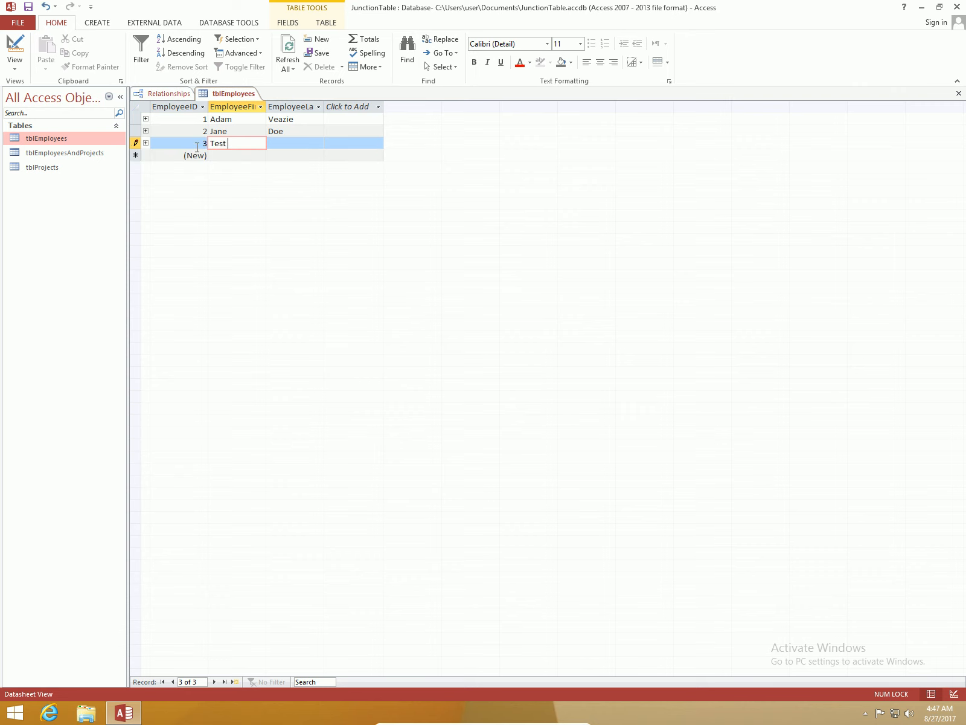
key(Tab)
text(Employee)
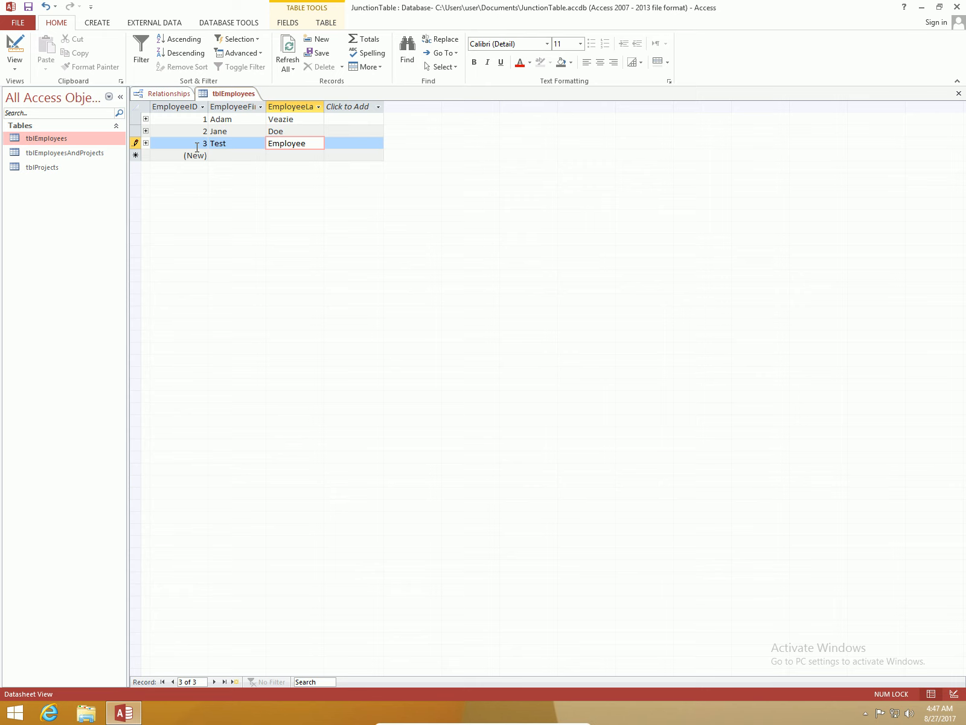
Add two records to tblEmployeesAndProjects linking EmployeeID 3 to ProjectID 2 and ProjectID 3
click(95, 156)
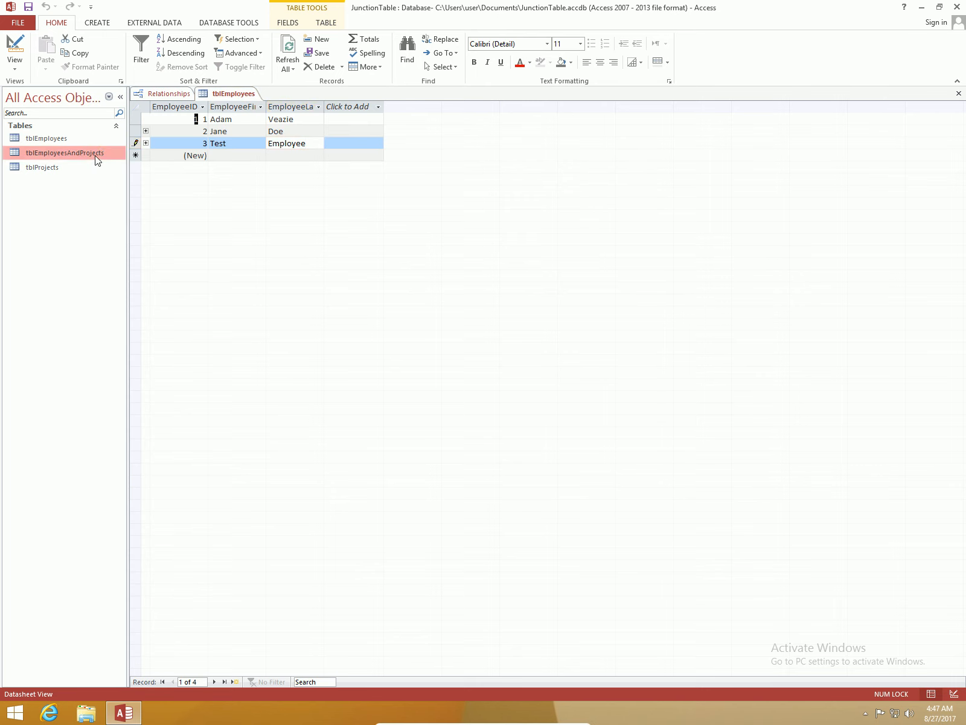
double_click(95, 156)
click(196, 168)
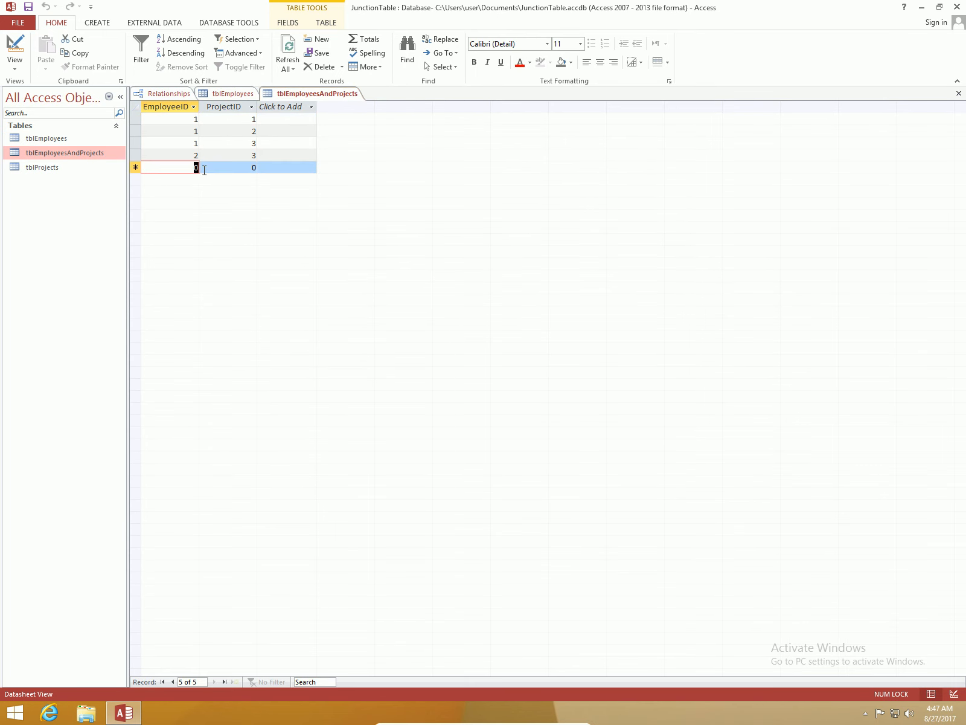
text(3)
key(Tab)
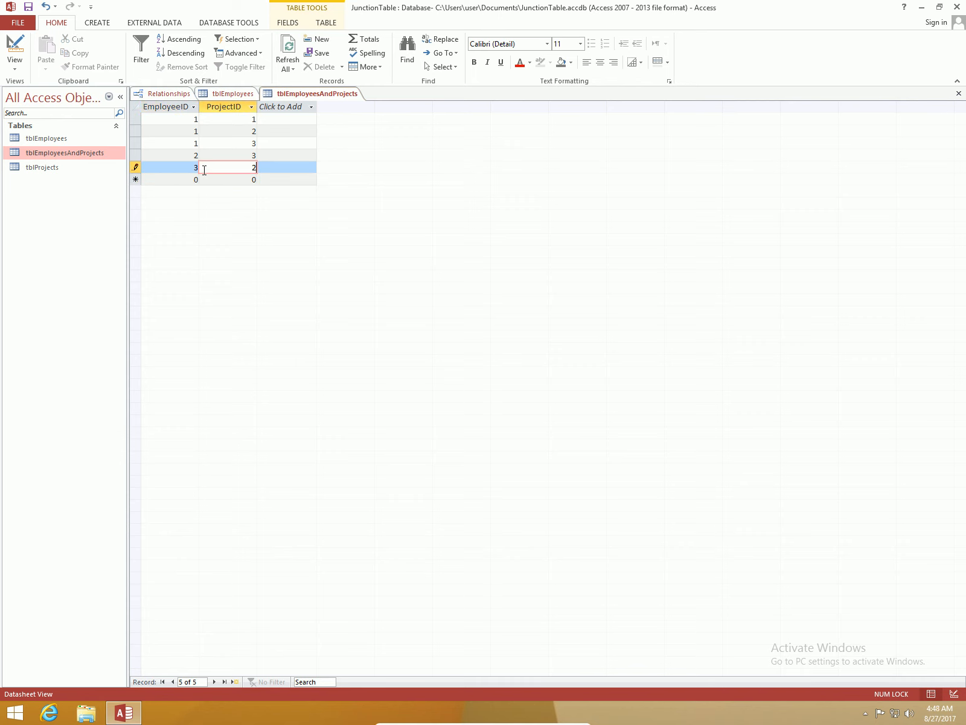
text(2)
key(Tab)
text(3)
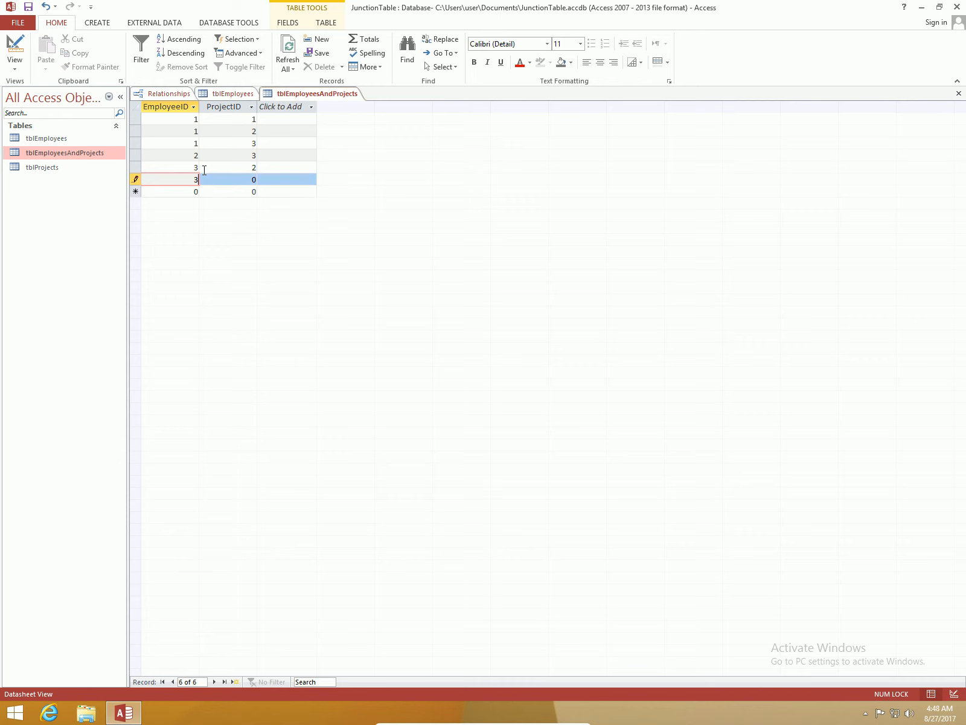
key(Tab)
text(3)
key(Tab)
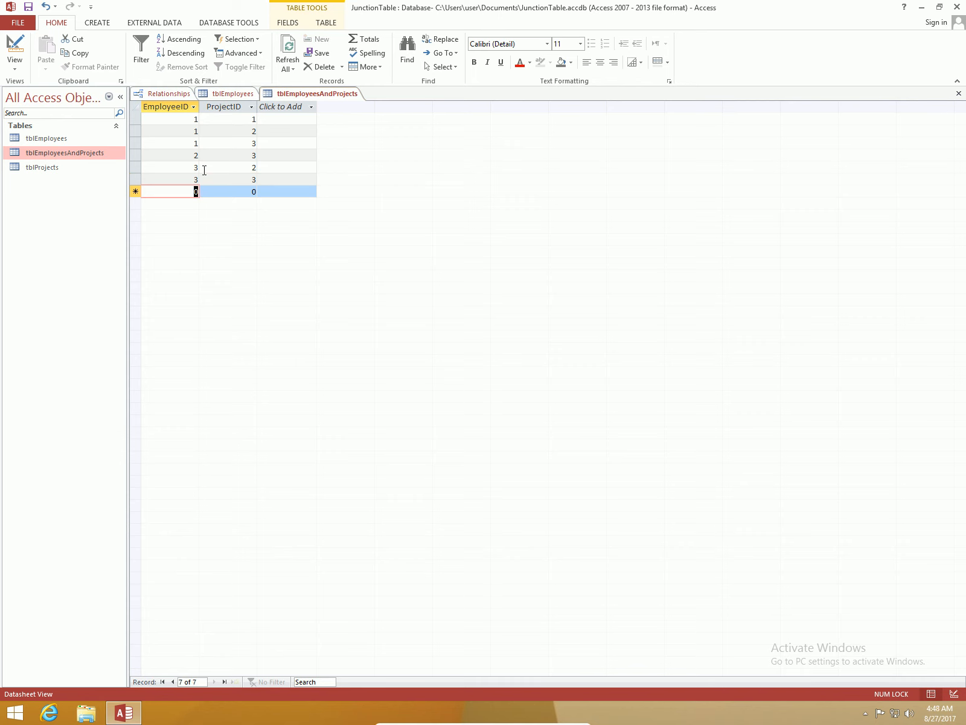
Add a new project named x to tblProjects
double_click(81, 167)
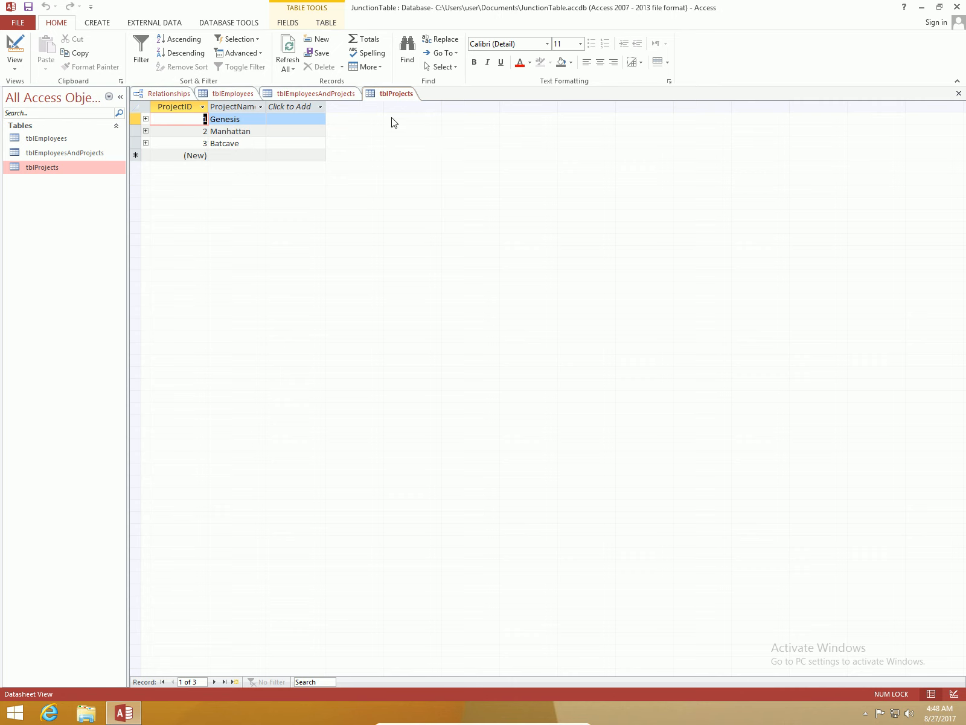
click(203, 155)
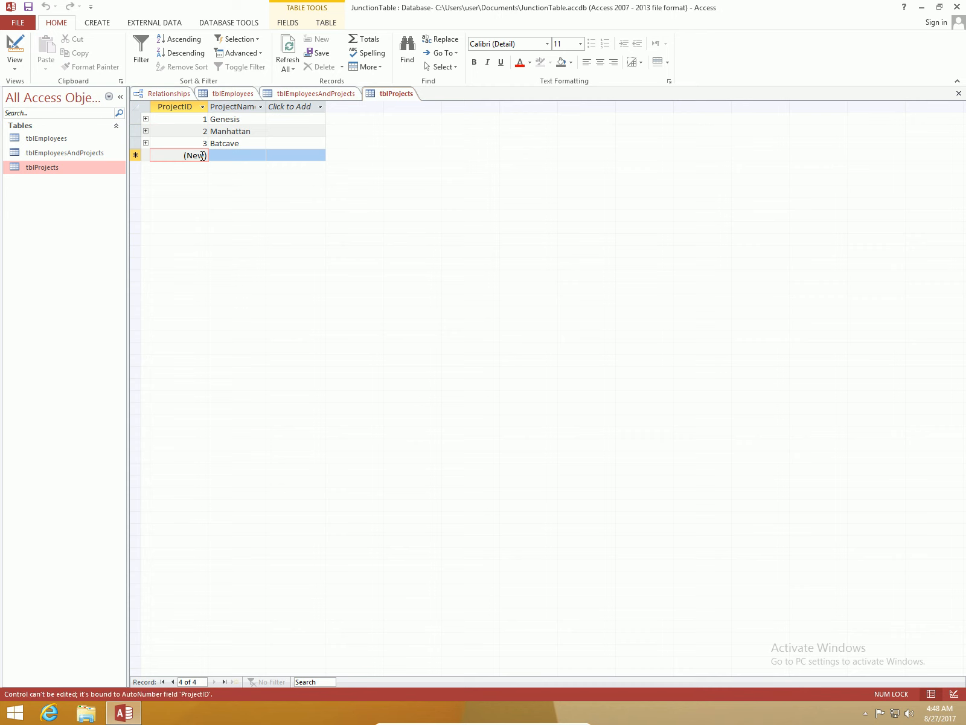
key(Tab)
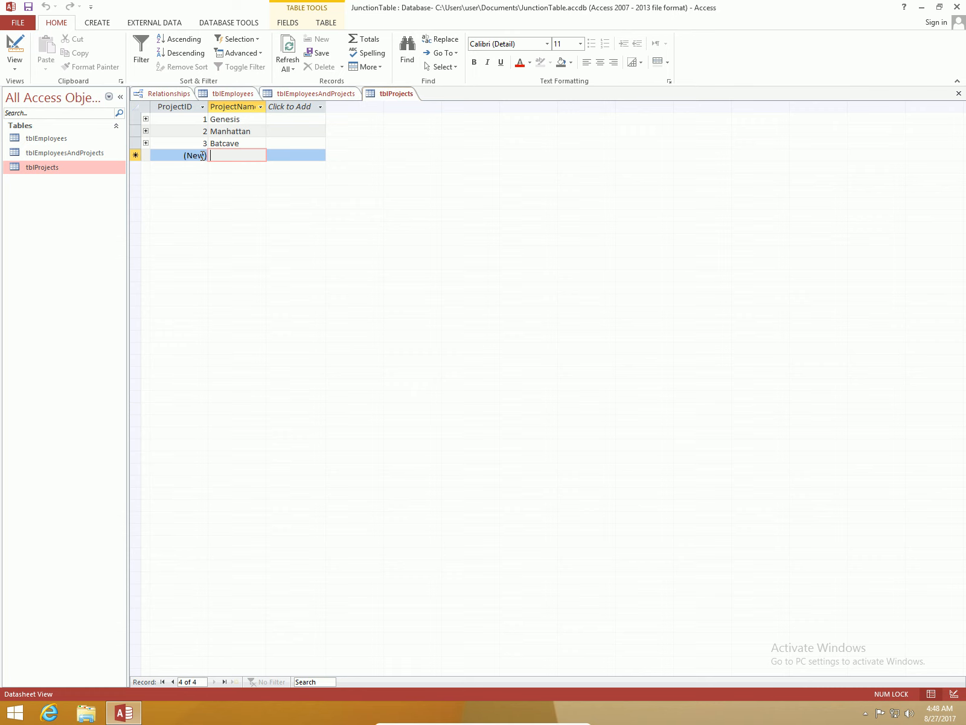
text(x)
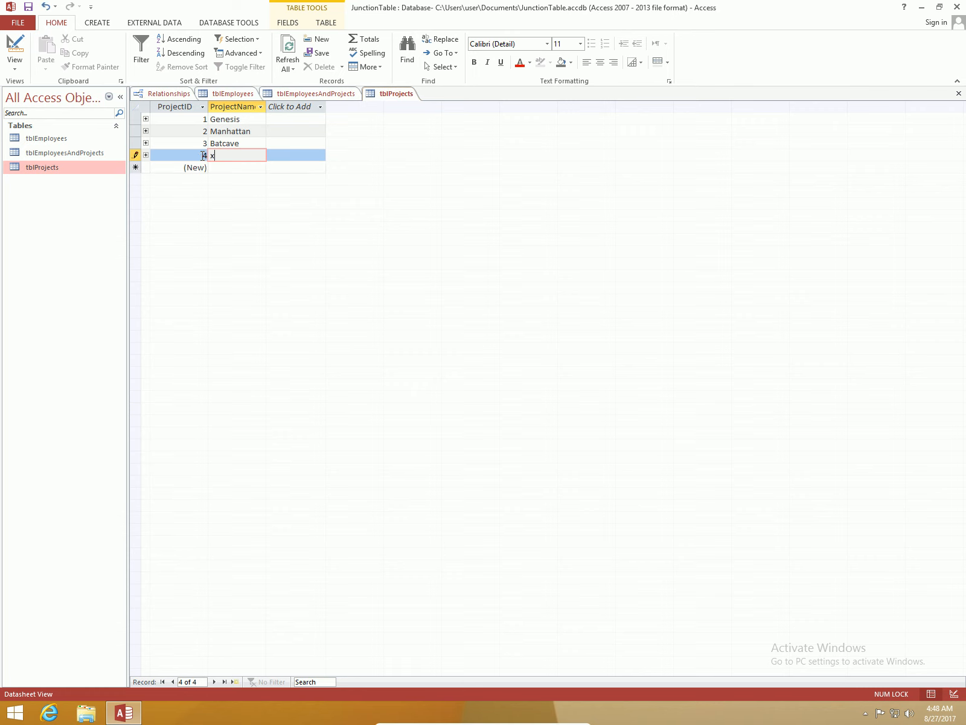
key(Tab)
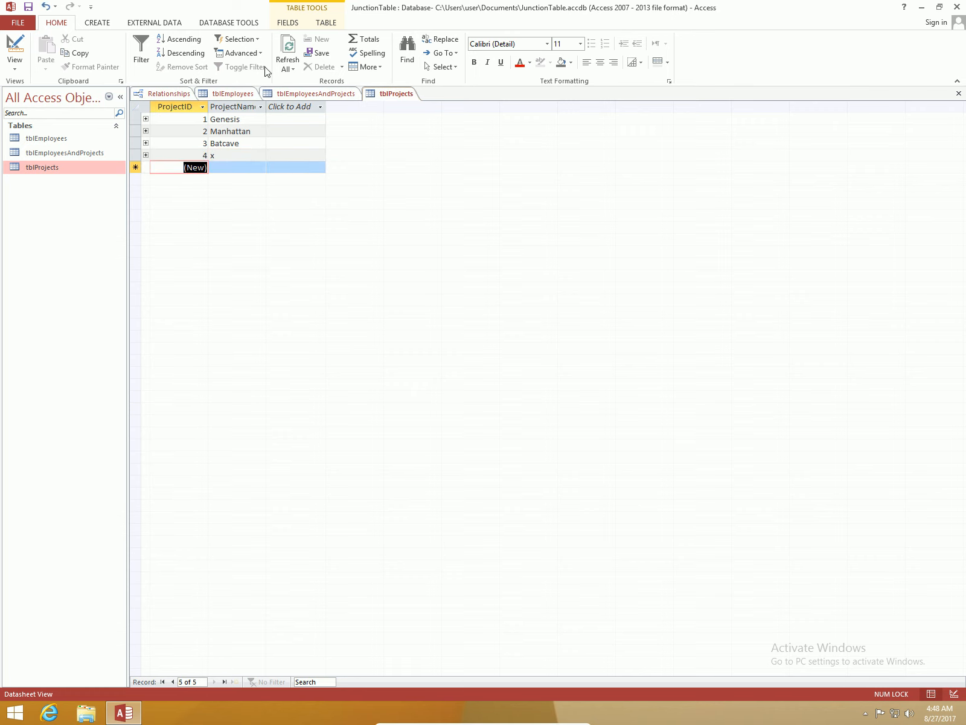
Add a tblEmployeesAndProjects record linking EmployeeID 3 to ProjectID 4
click(281, 93)
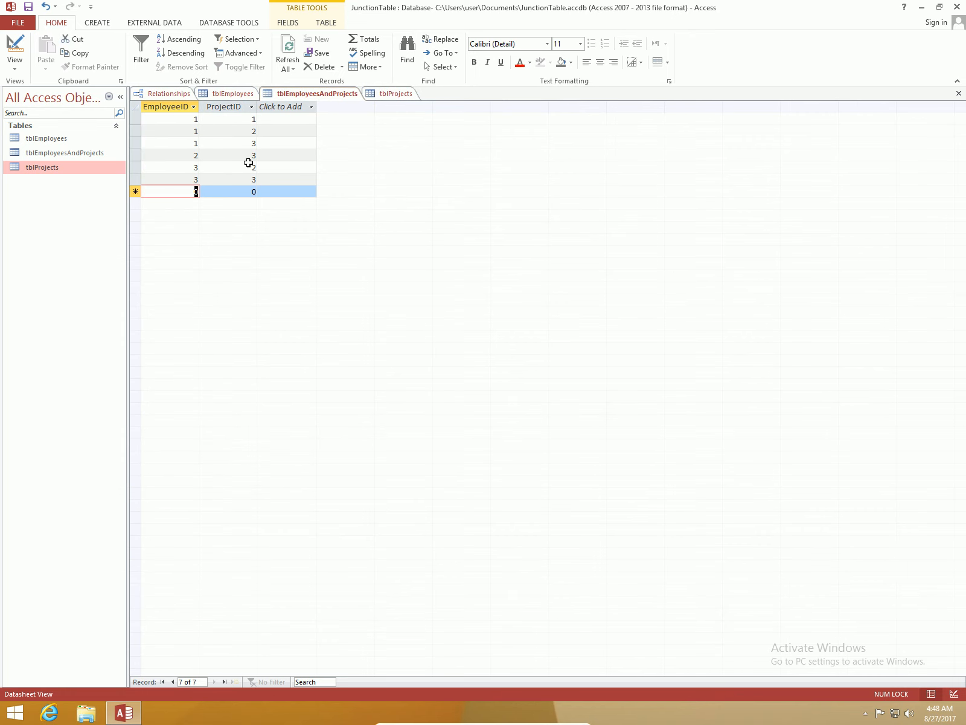
text(3)
key(Tab)
text(4)
key(Tab)
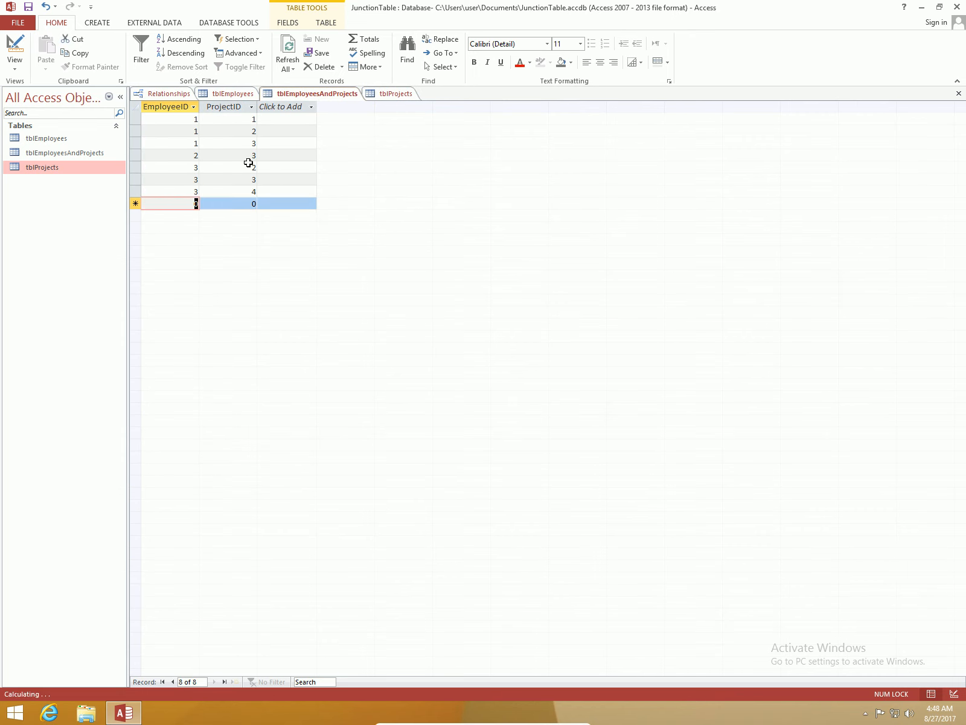
Expand the Test Employee record in tblEmployees to view its related projects, and collapse it again
click(225, 95)
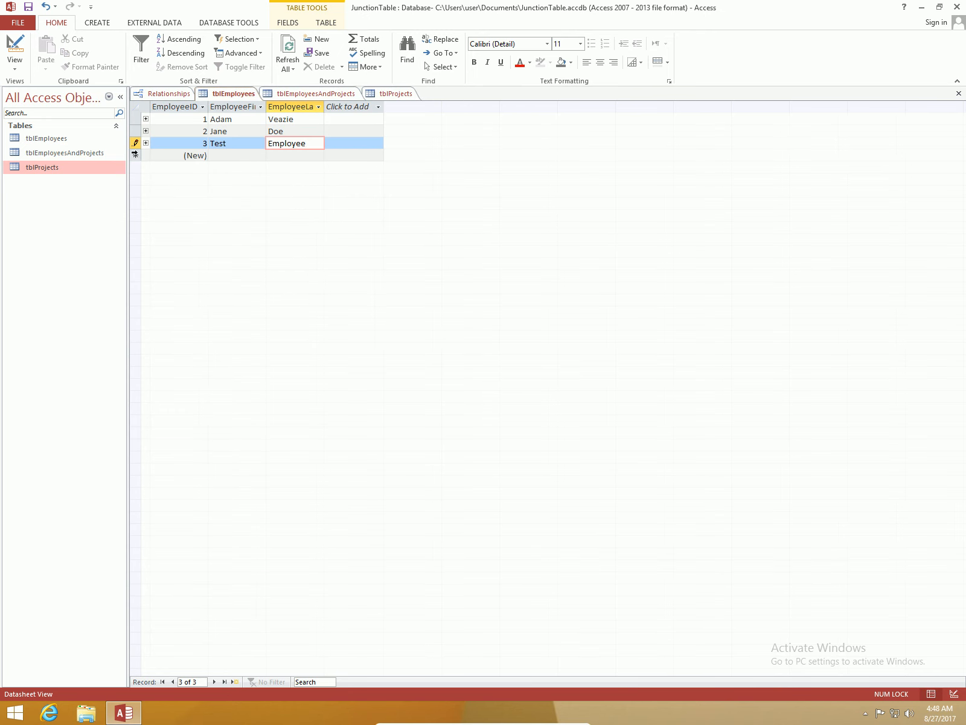
click(146, 144)
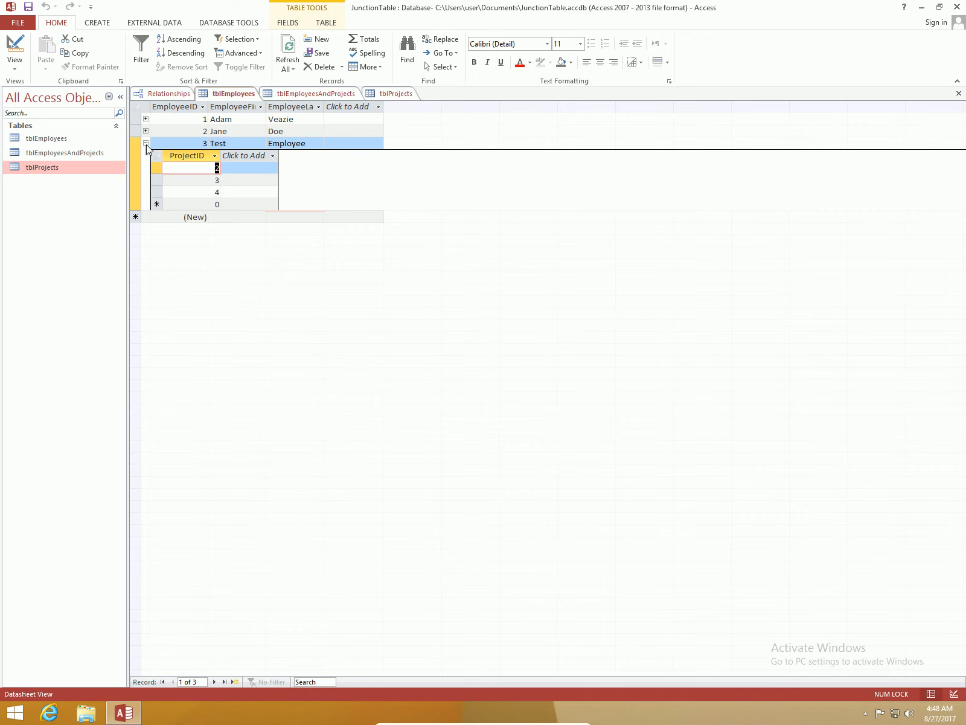
click(146, 144)
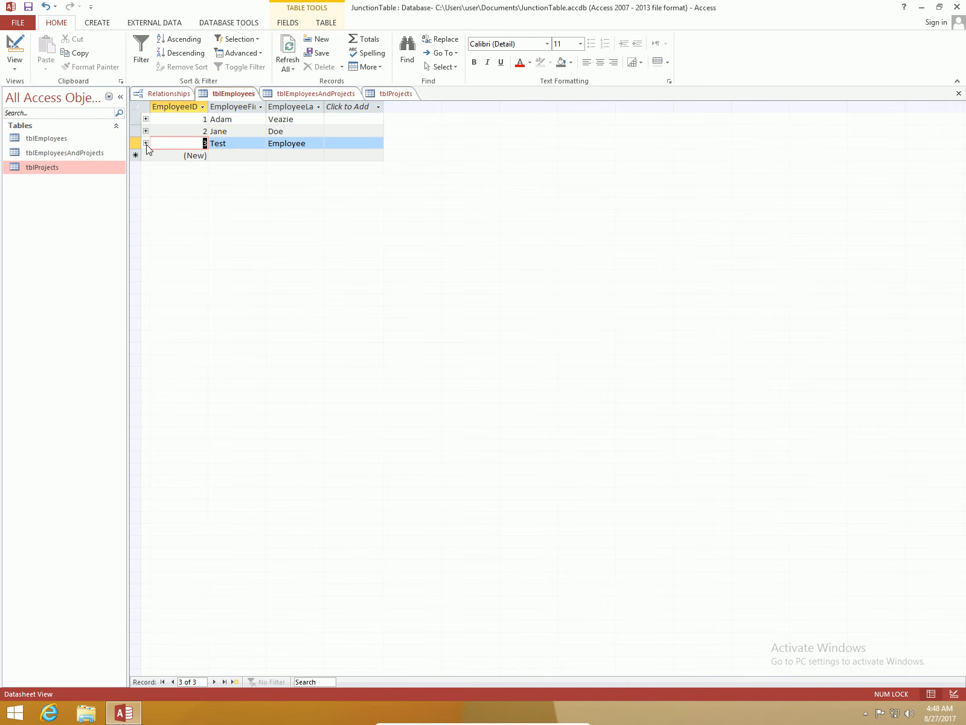
Try to change the EmployeeID of the ProjectID 4 record in tblEmployeesAndProjects to 4
click(341, 95)
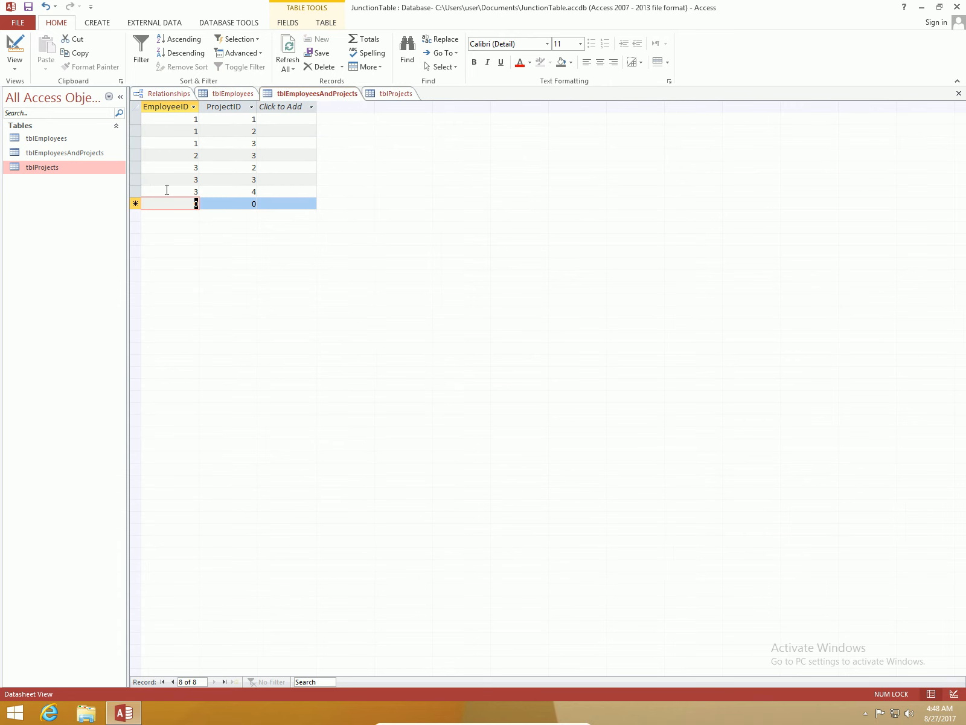
click(137, 191)
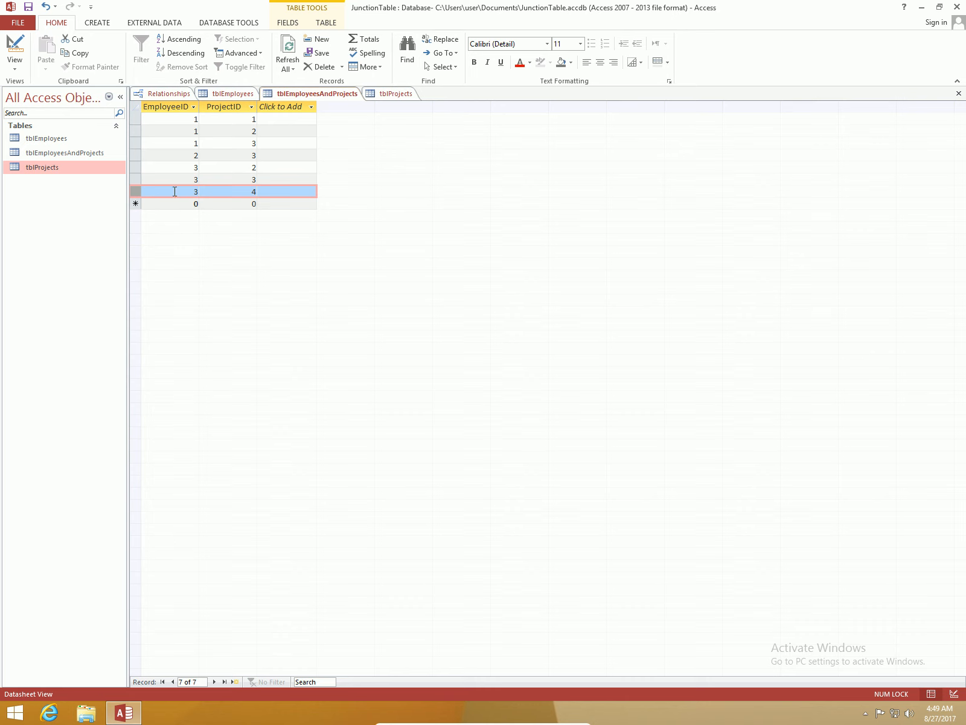
click(195, 192)
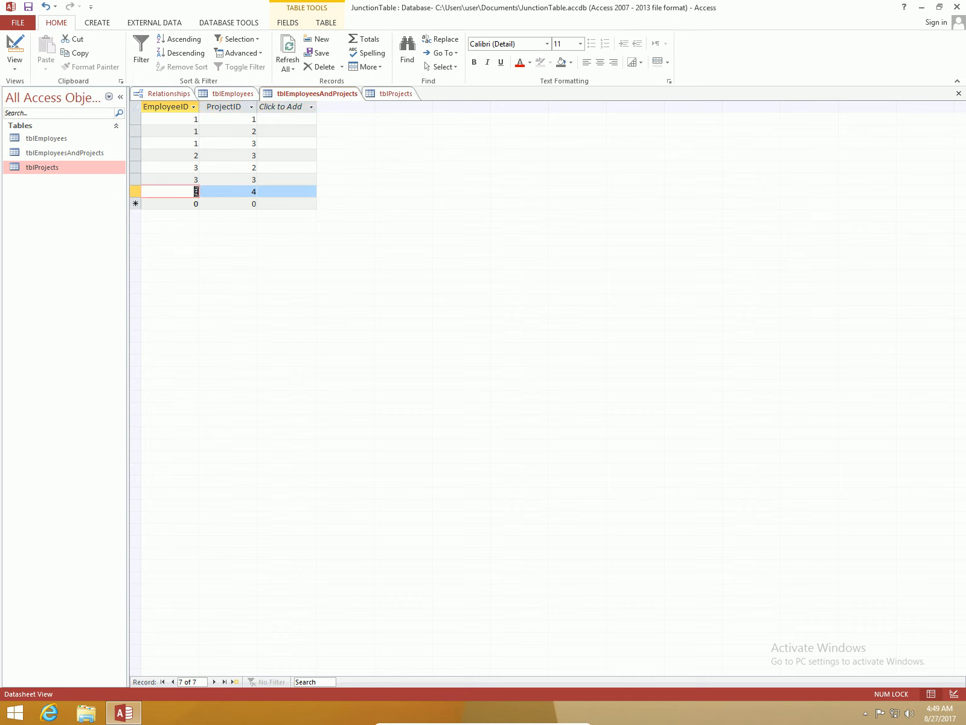
text(4)
key(Tab)
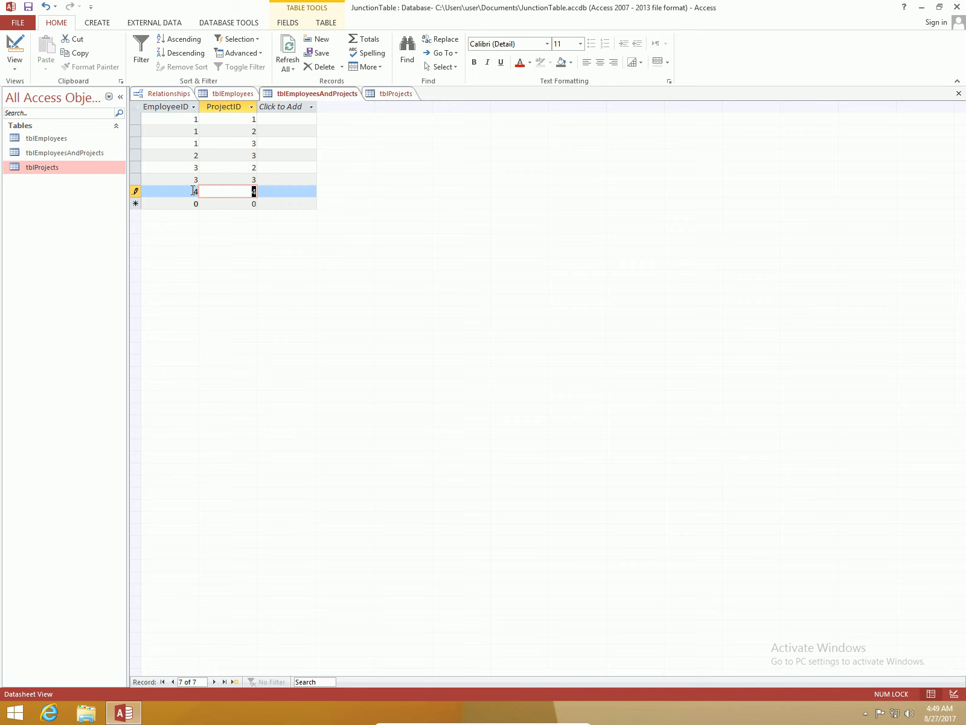
click(199, 191)
text(5)
key(Tab)
click(164, 141)
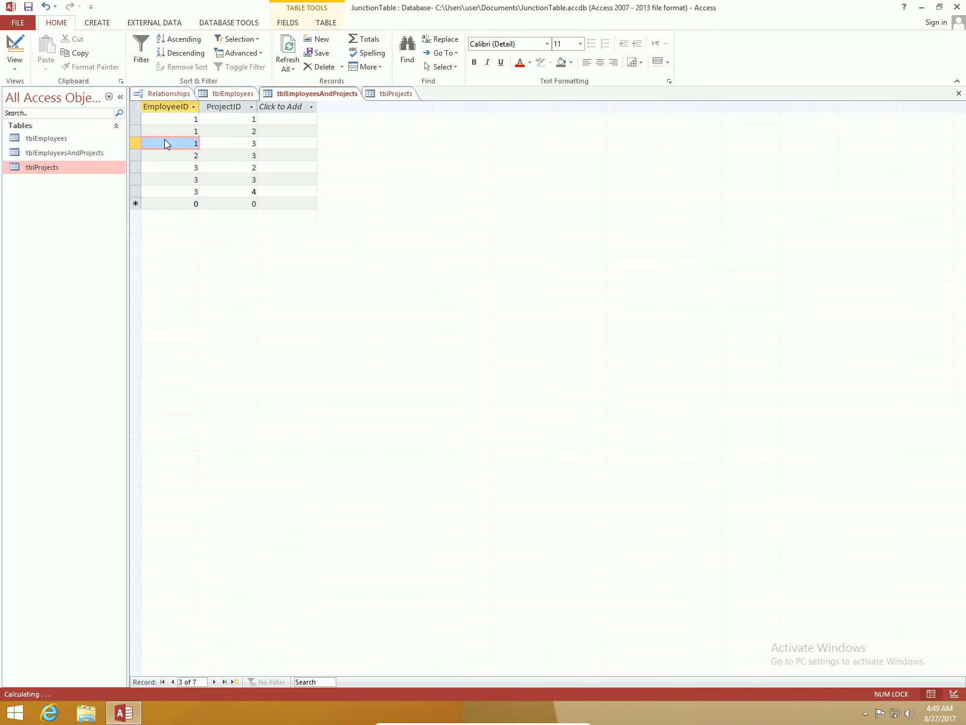
Compare tblEmployees with tblEmployeesAndProjects and highlight all junction records belonging to EmployeeID 3
click(216, 95)
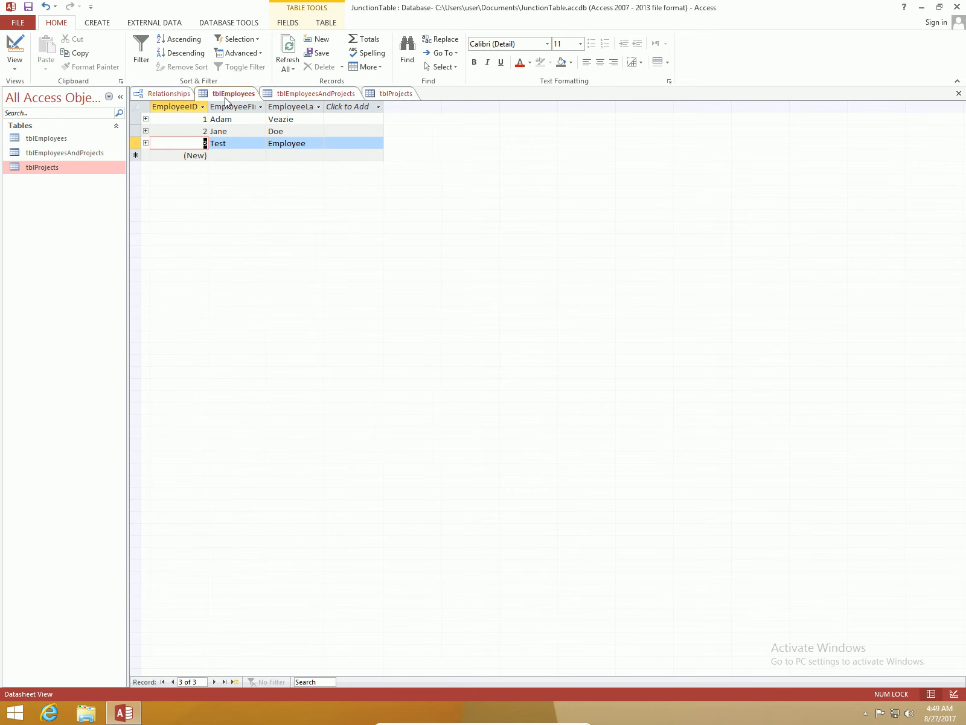
click(303, 94)
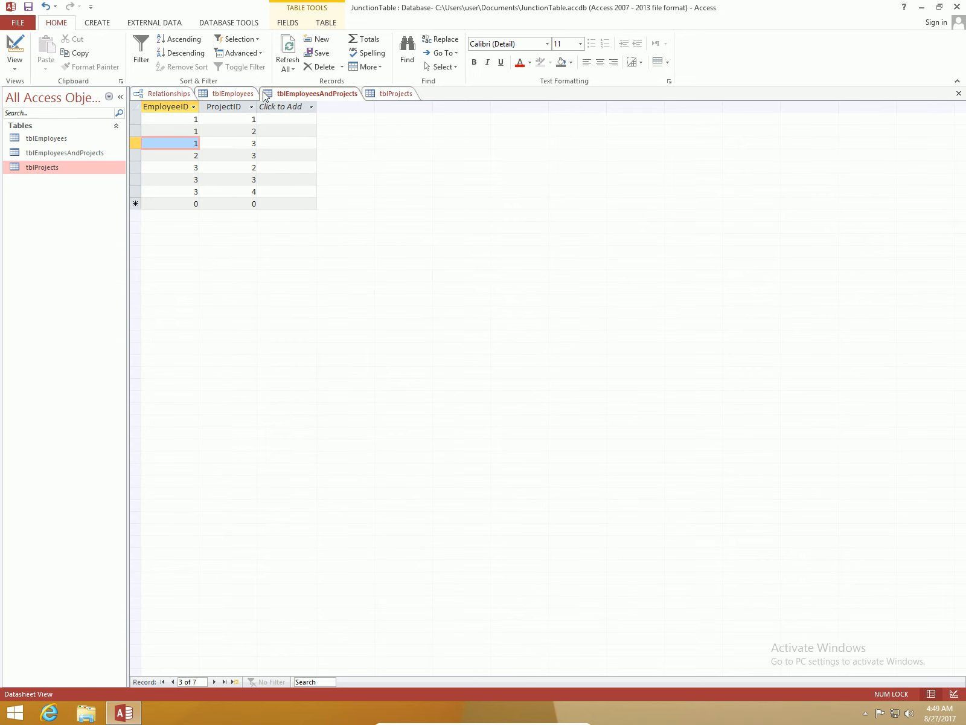
click(241, 95)
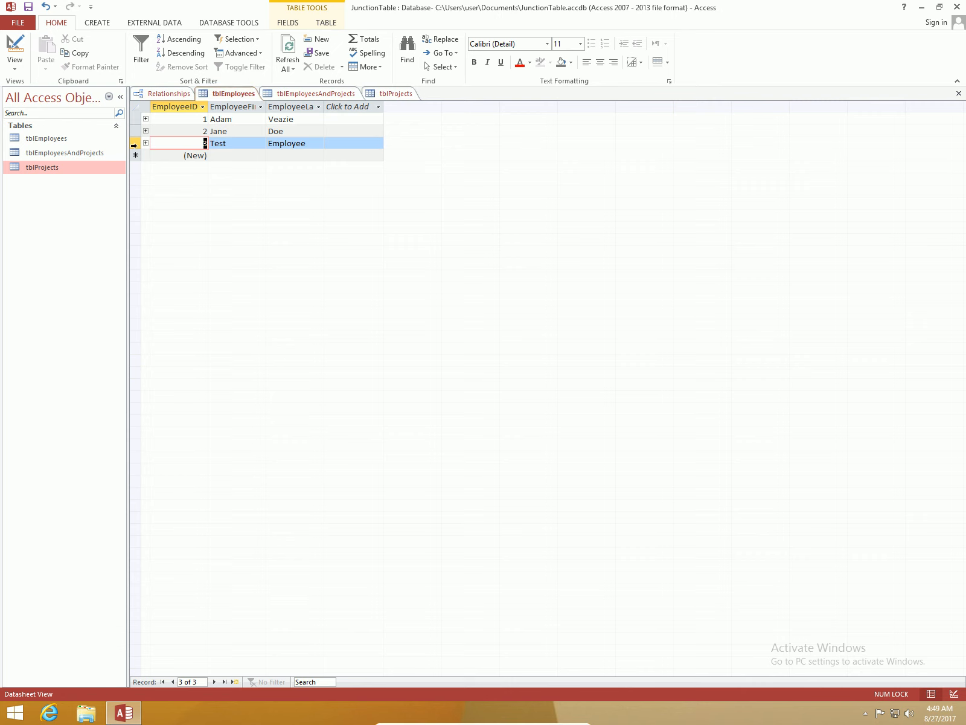
click(310, 95)
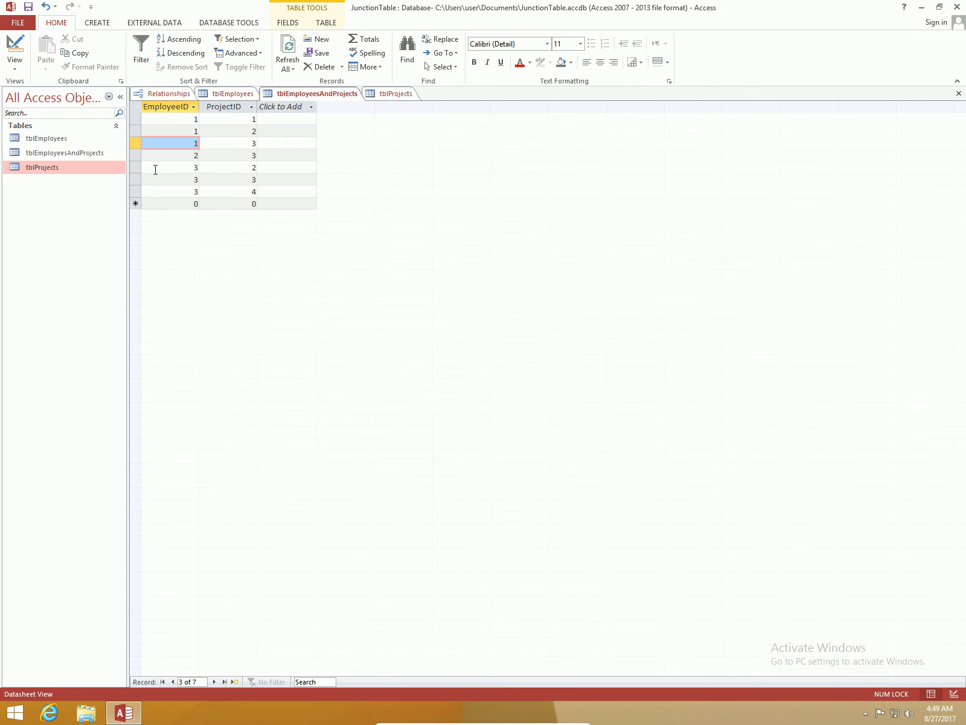
drag(140, 169, 138, 188)
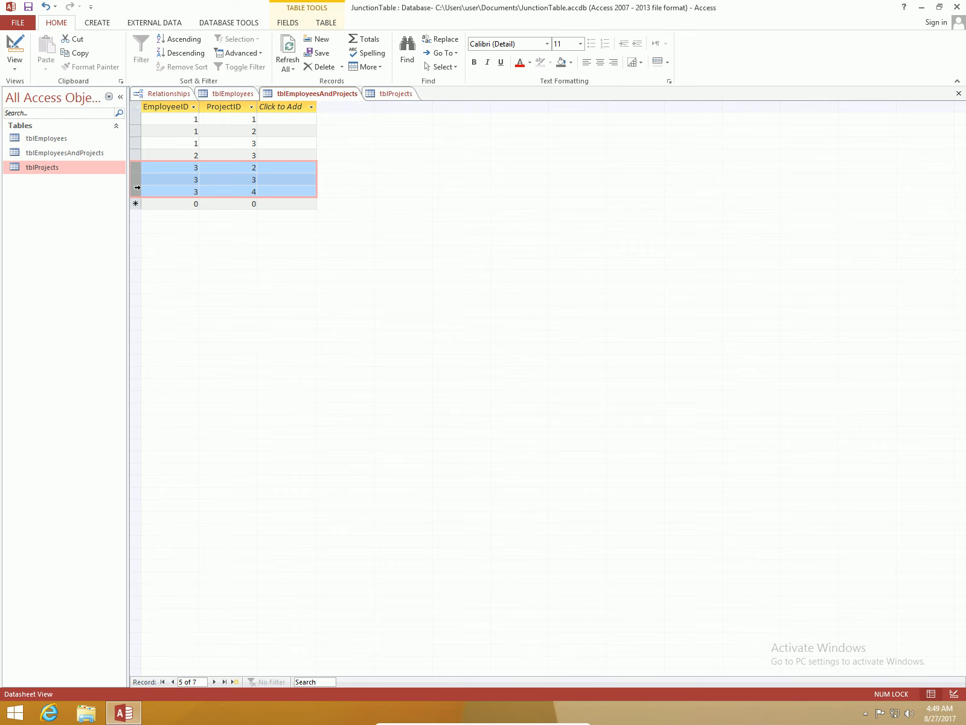
Delete the Test Employee record with EmployeeID 3 from tblEmployees and confirm the deletion
click(229, 95)
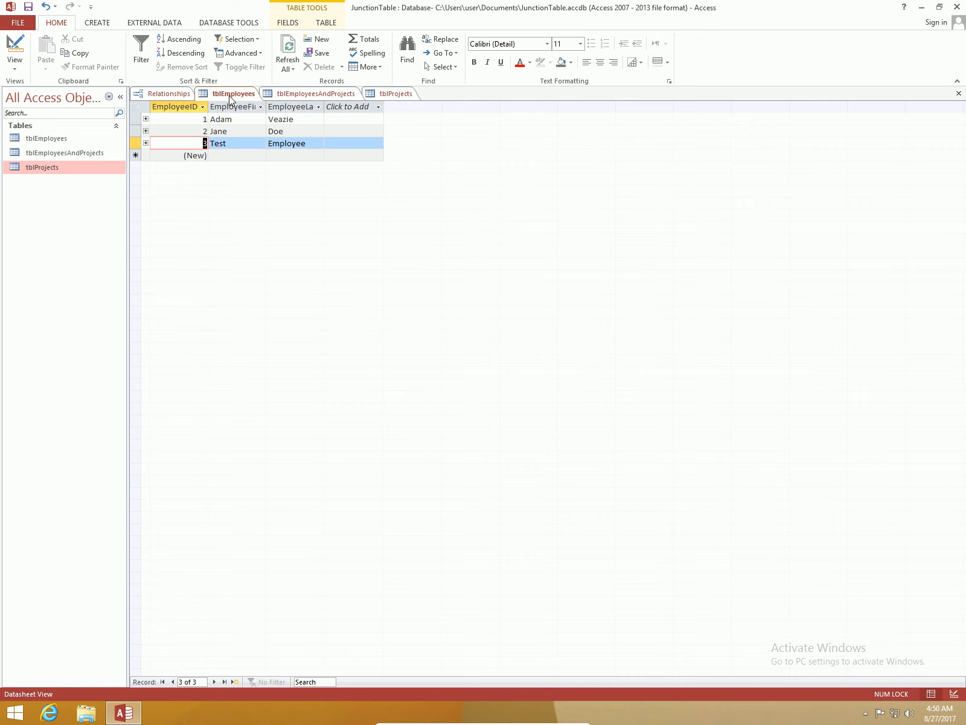
click(134, 144)
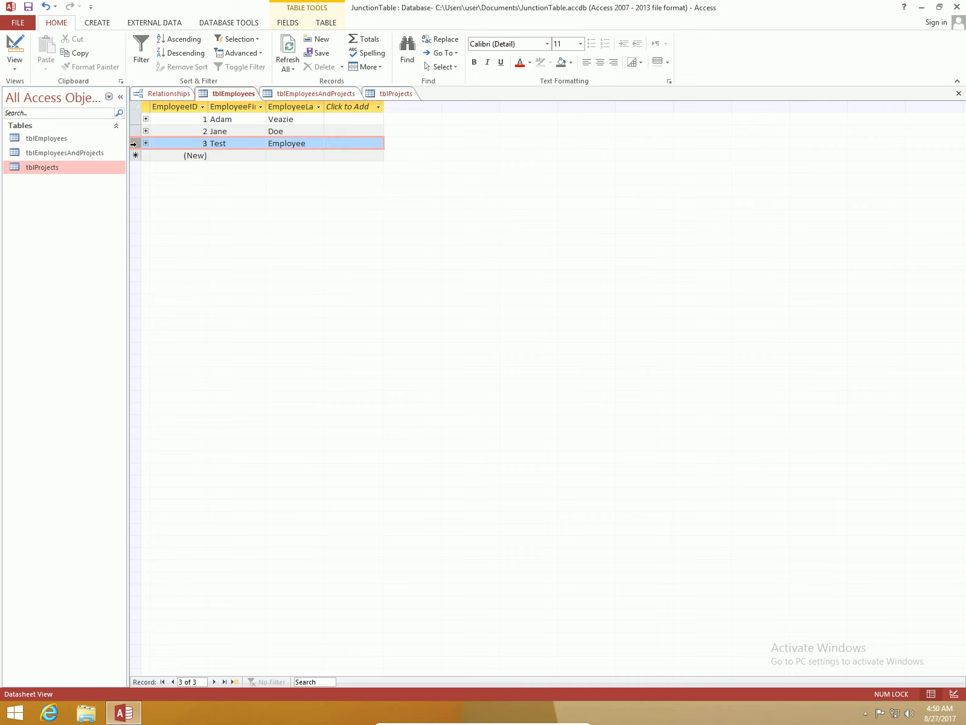
right_click(134, 145)
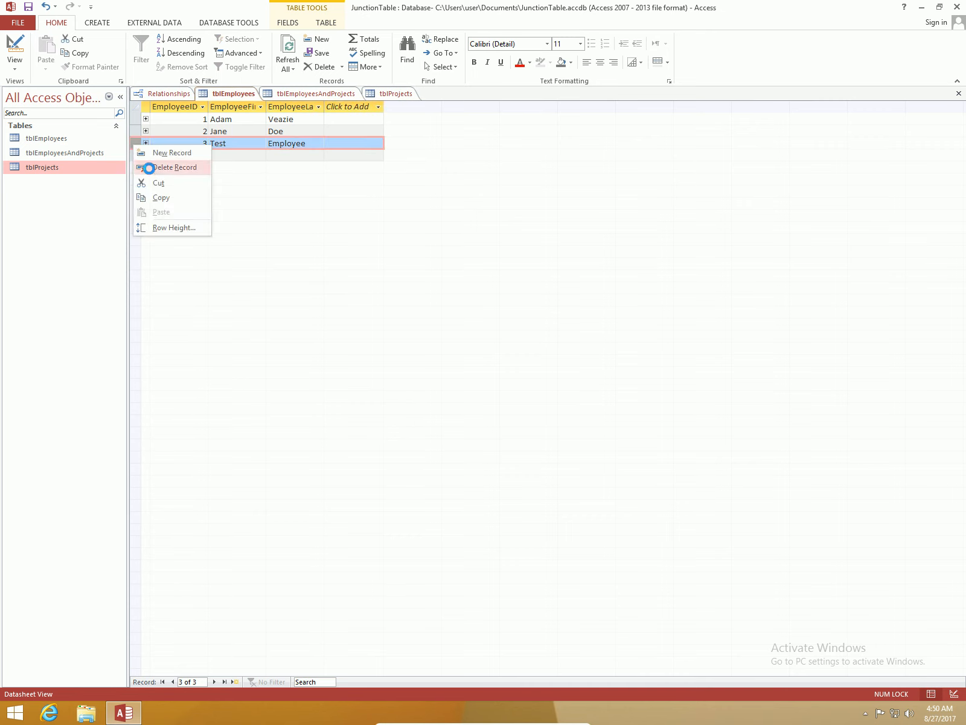
click(146, 169)
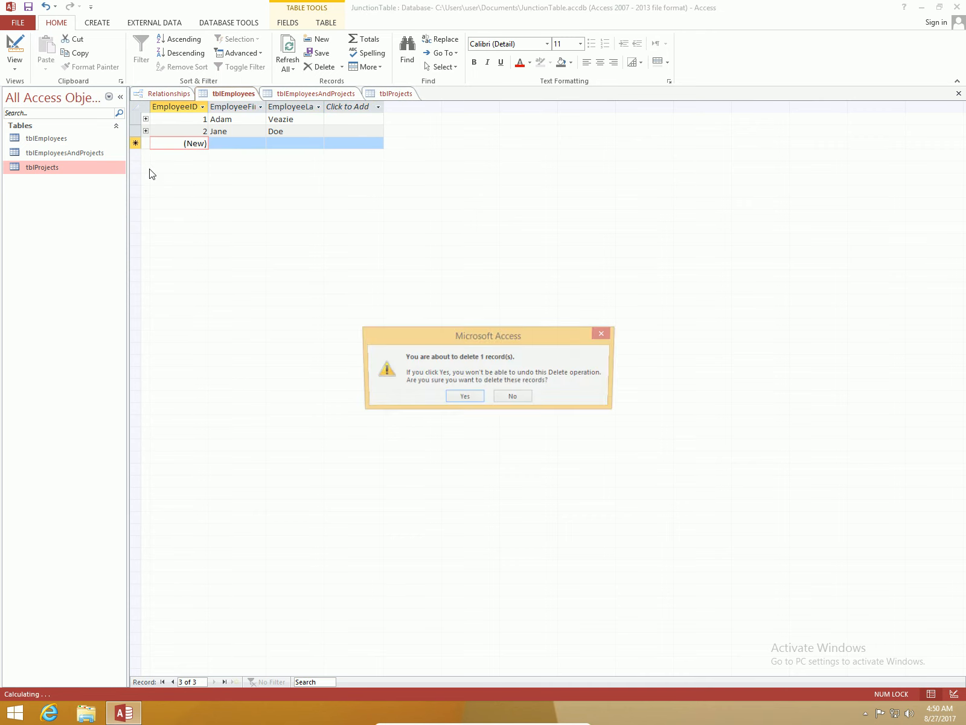
click(480, 398)
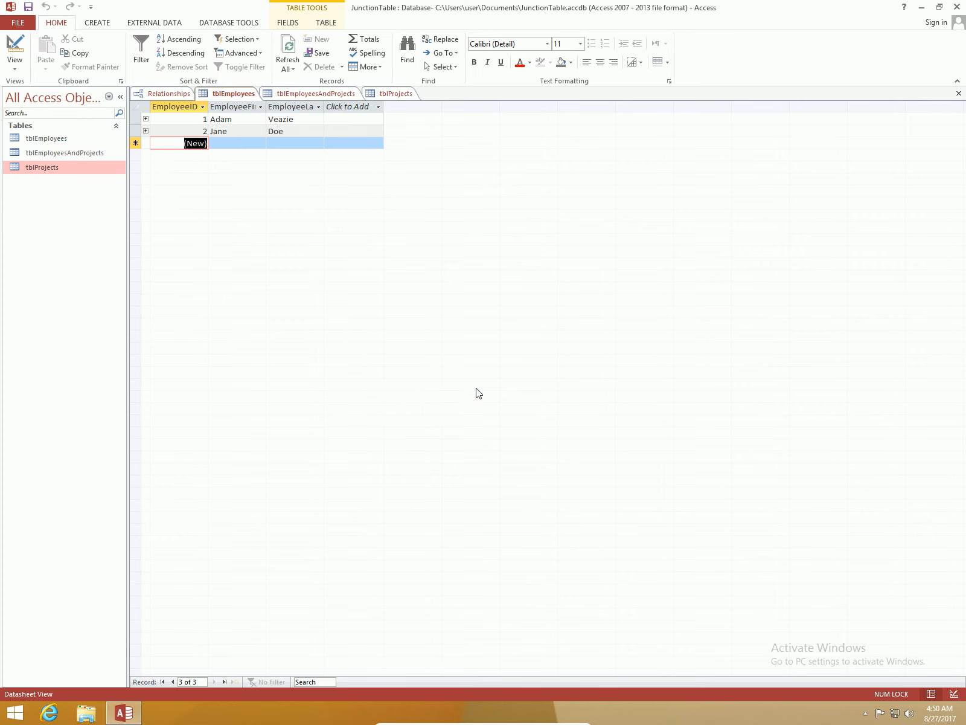
Refresh tblEmployeesAndProjects and highlight the junction records belonging to EmployeeID 3
click(310, 95)
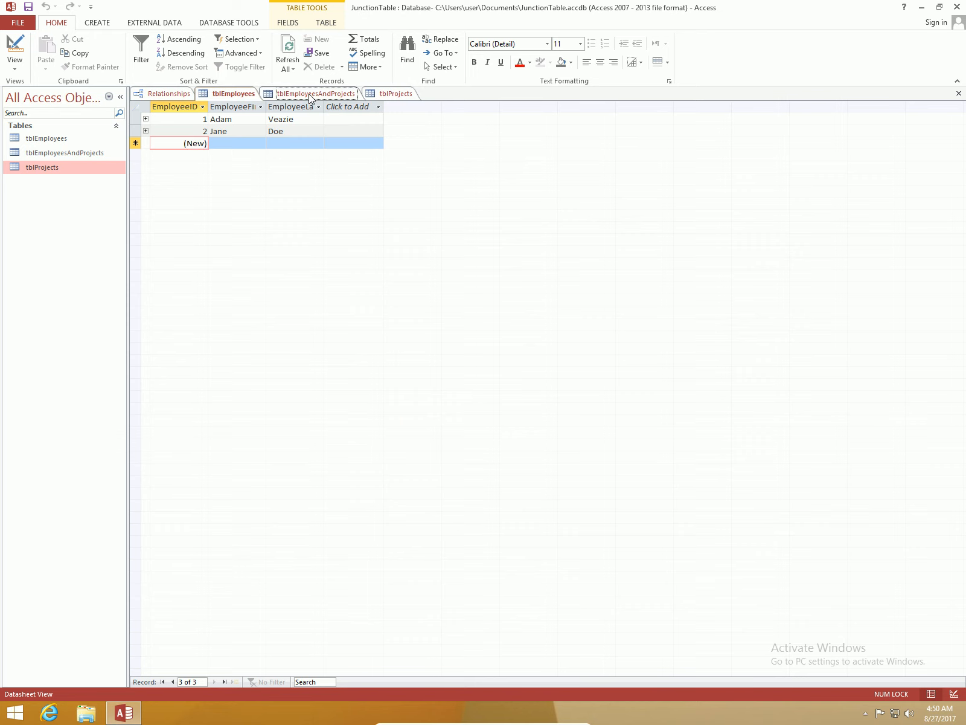
click(287, 50)
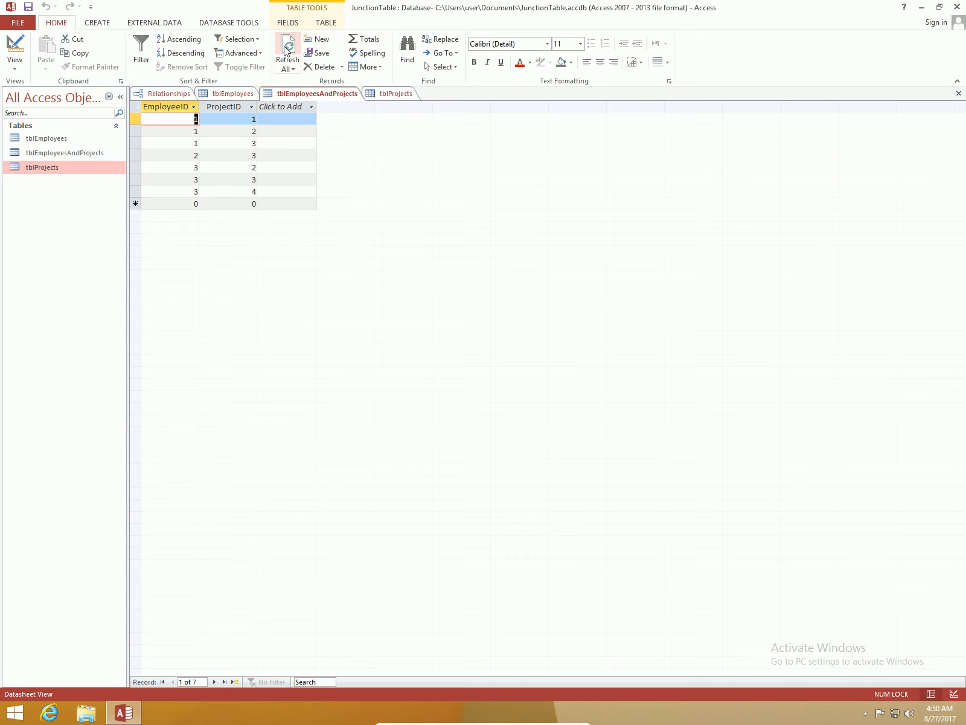
click(286, 50)
drag(135, 167, 136, 189)
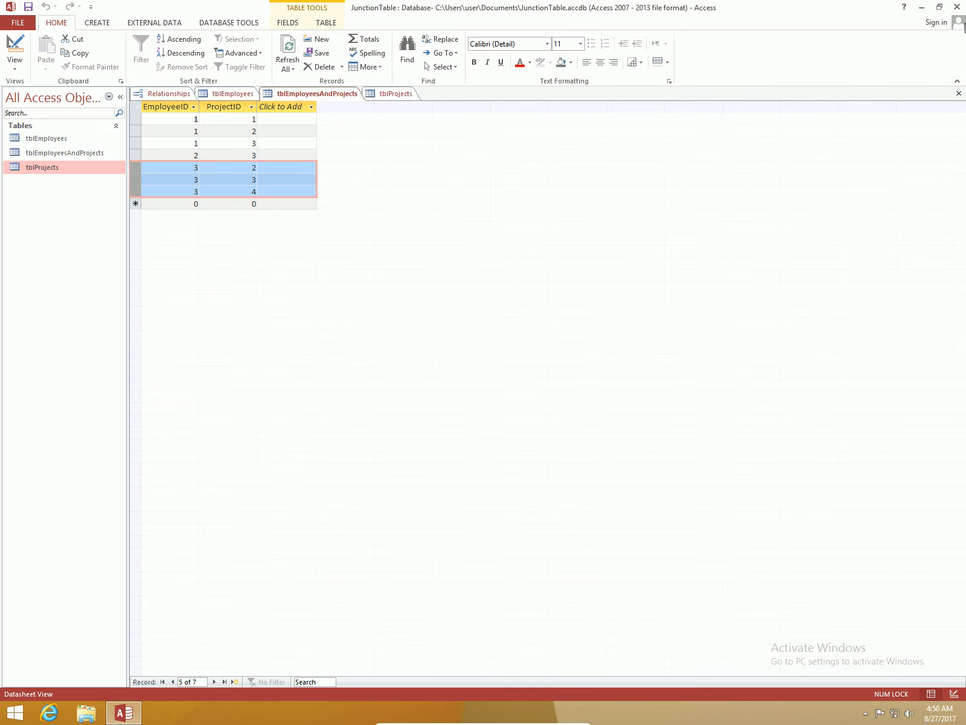
Close the database and delete the JunctionTable file from the Documents folder in File Explorer
click(956, 7)
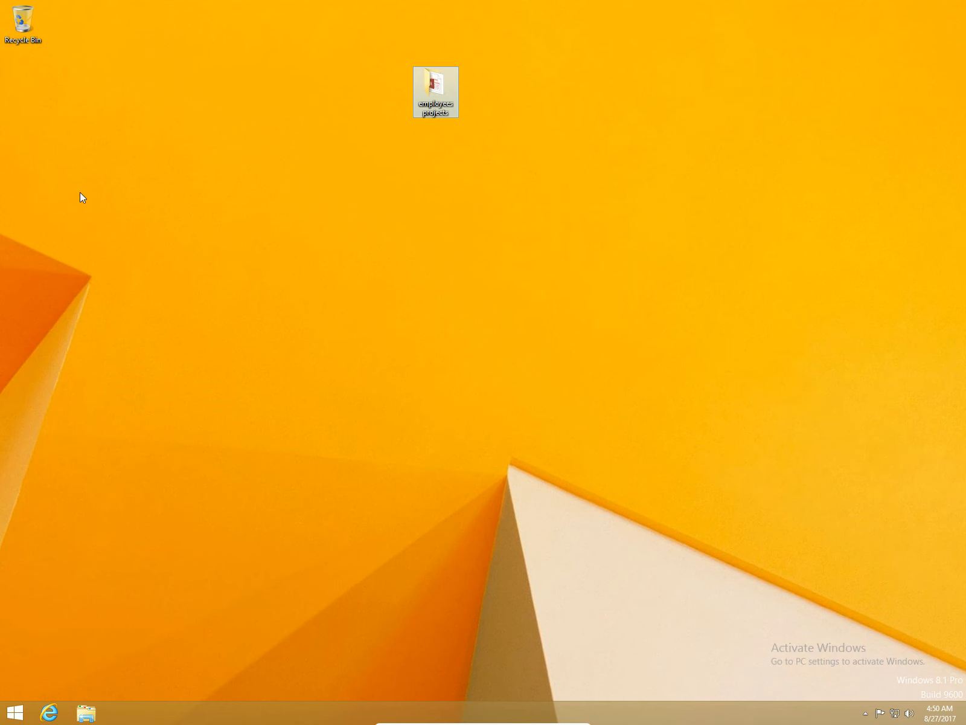
click(89, 716)
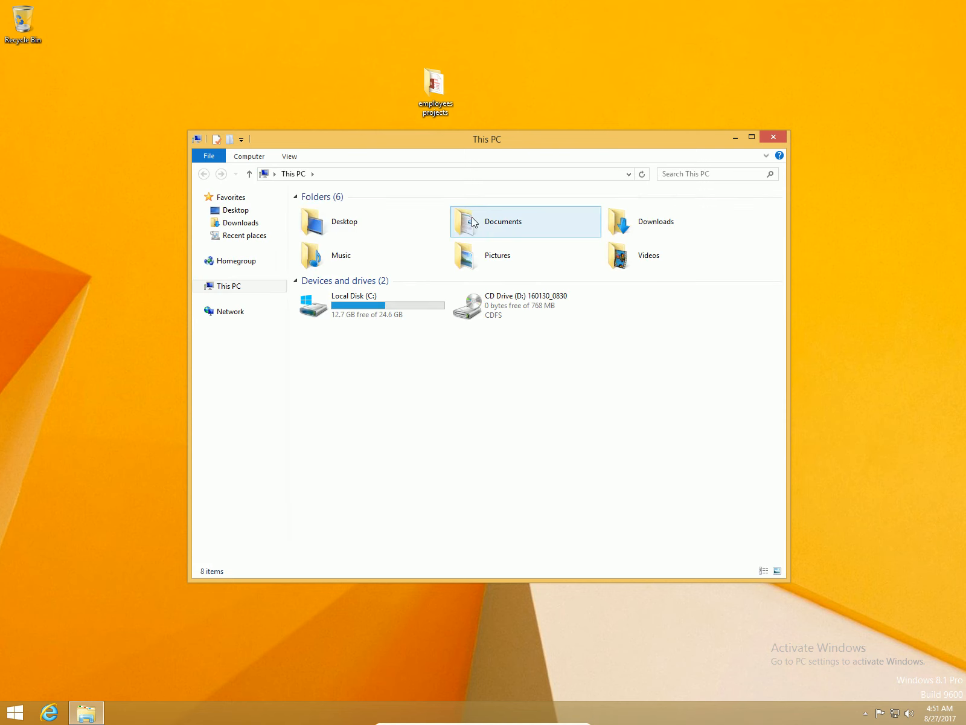
double_click(494, 225)
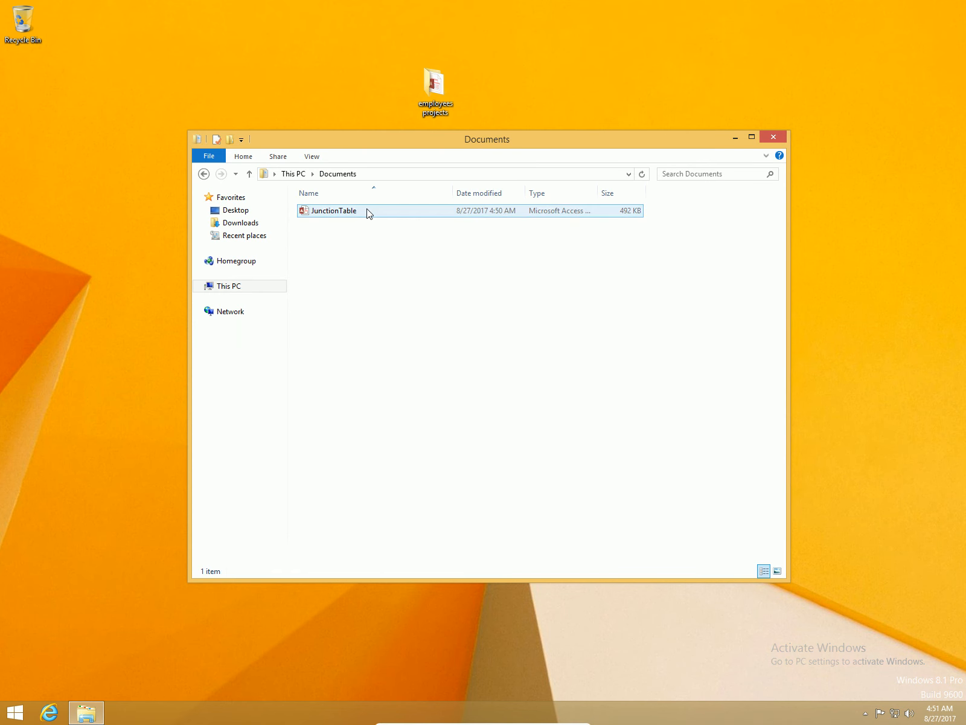
click(368, 212)
key(Delete)
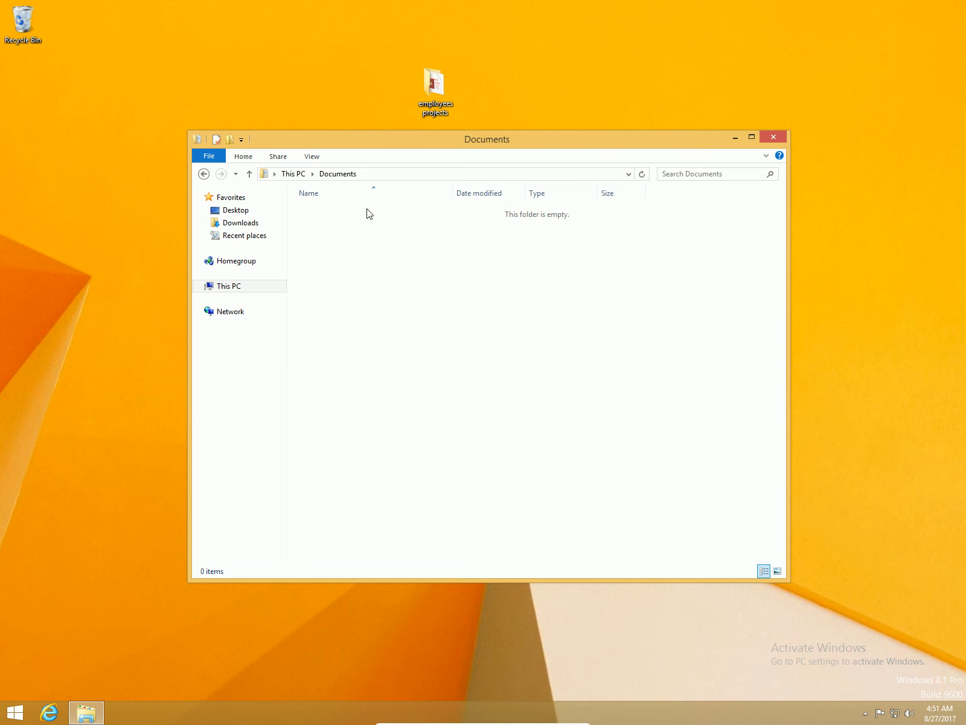
Copy the JunctionTable file from the desktop's employees projects folder into the Documents folder
click(426, 77)
double_click(426, 77)
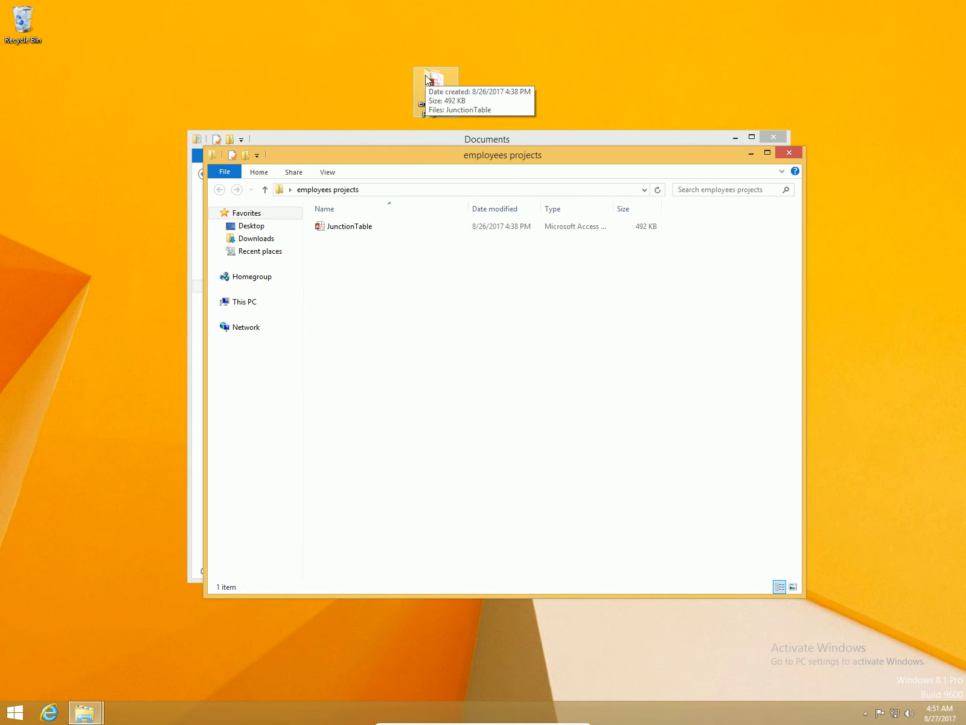
right_click(348, 228)
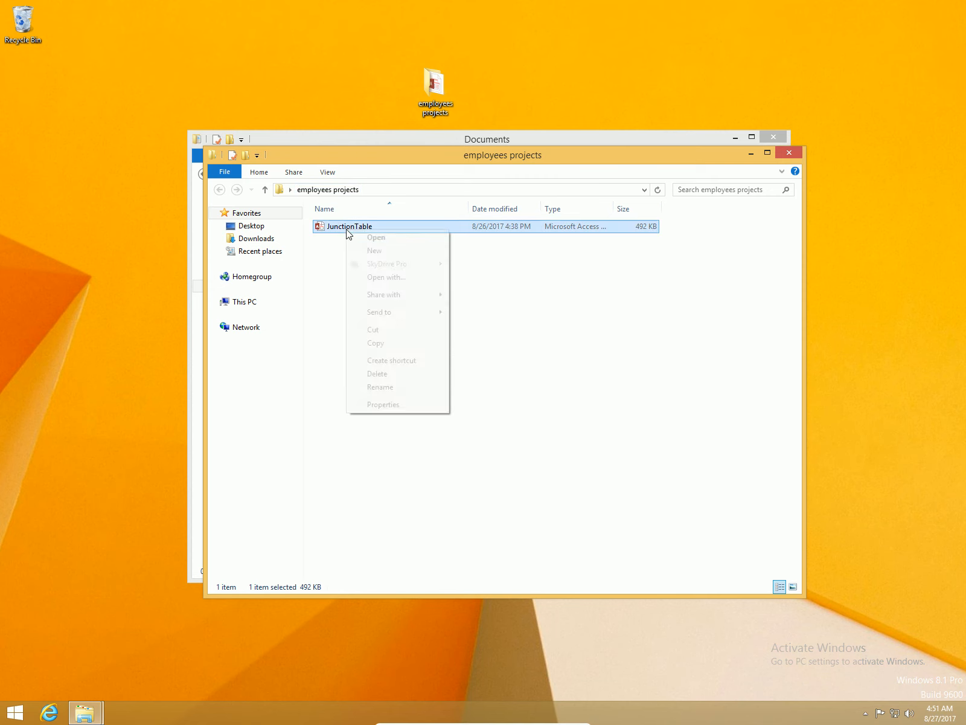
click(370, 342)
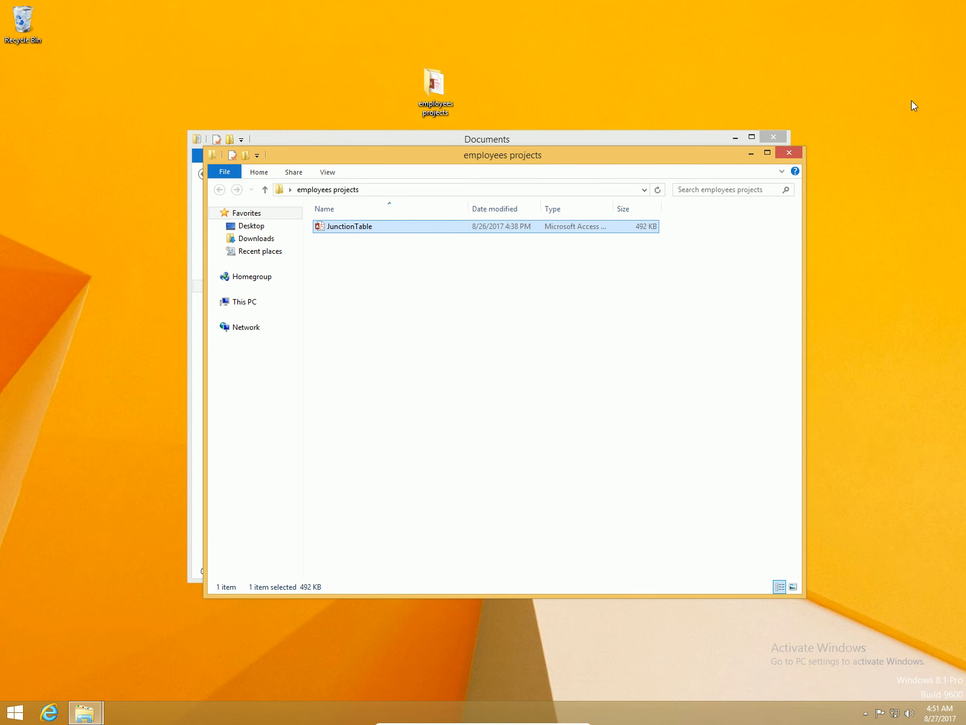
click(796, 150)
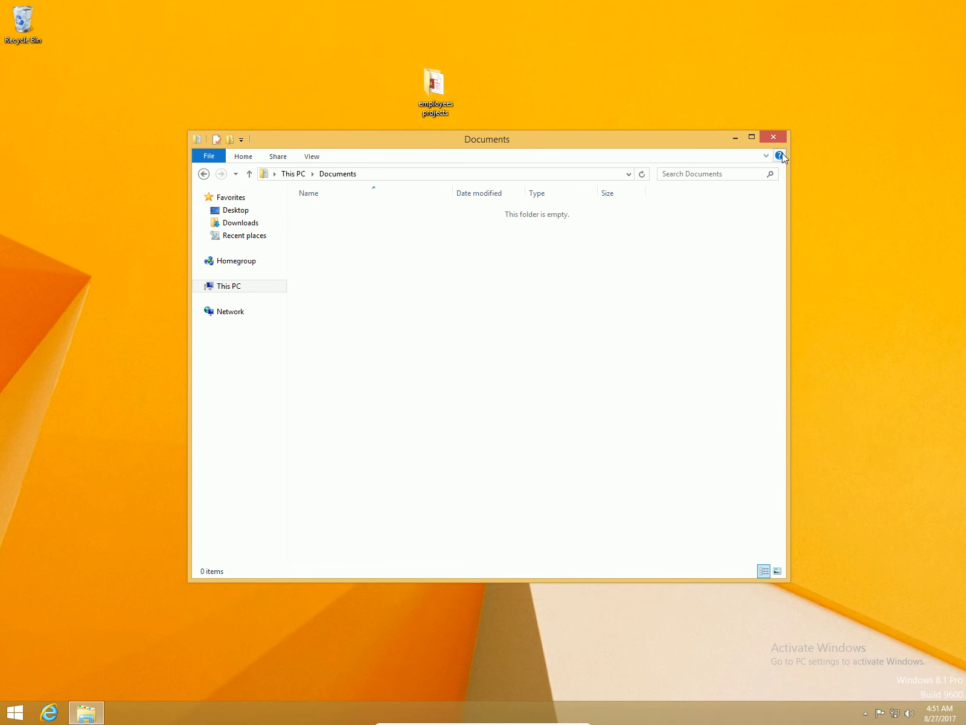
right_click(325, 266)
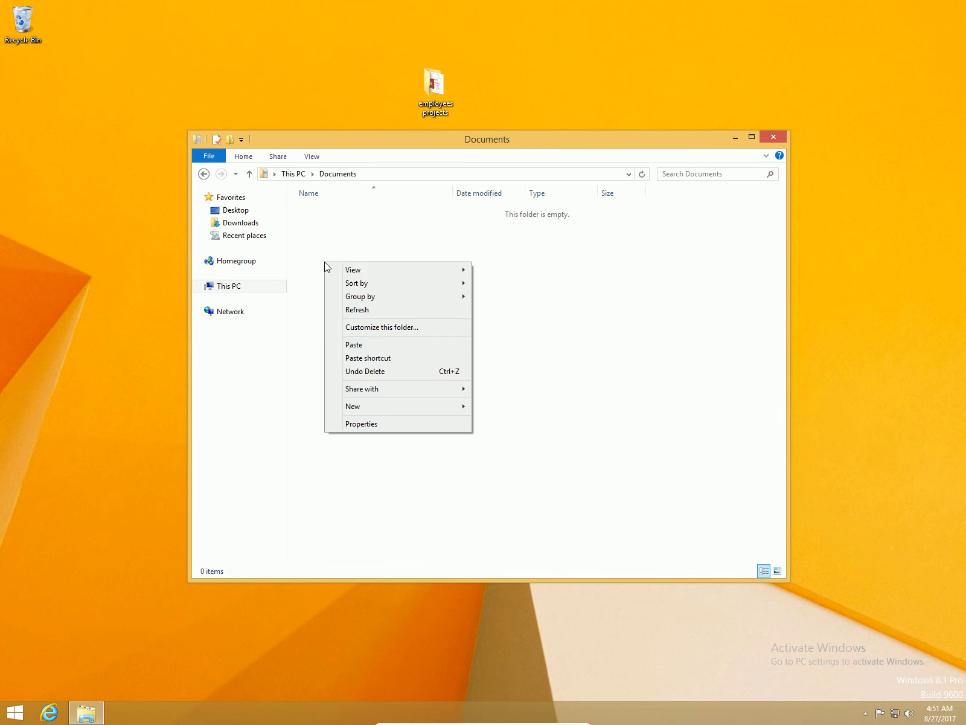
click(355, 345)
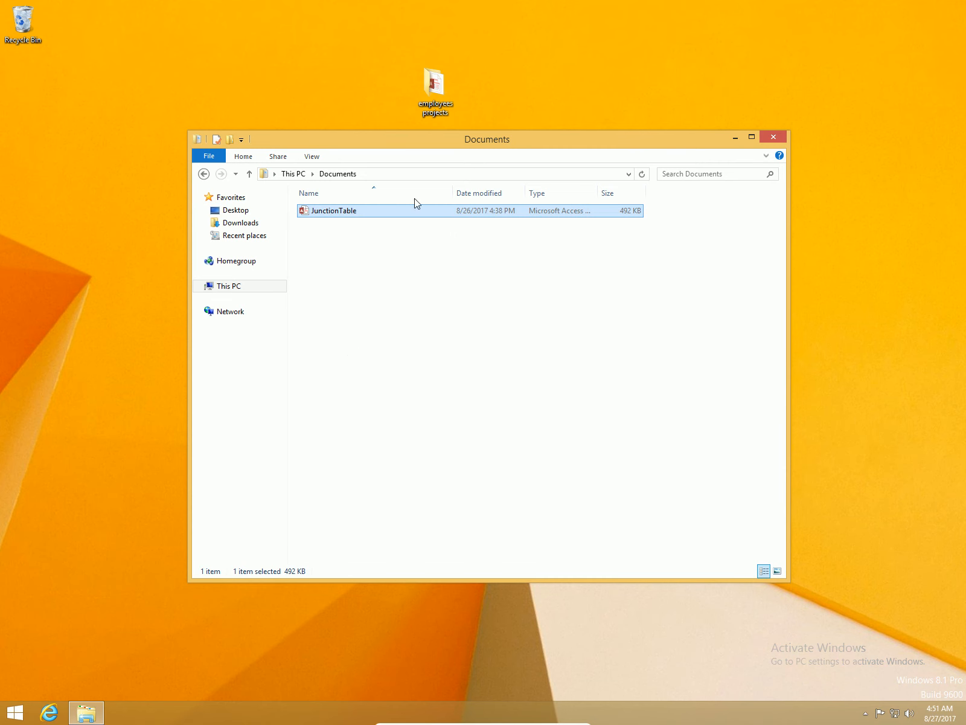
Open the JunctionTable database from Documents in Access and enable its content, dismissing the sign-in window
double_click(415, 215)
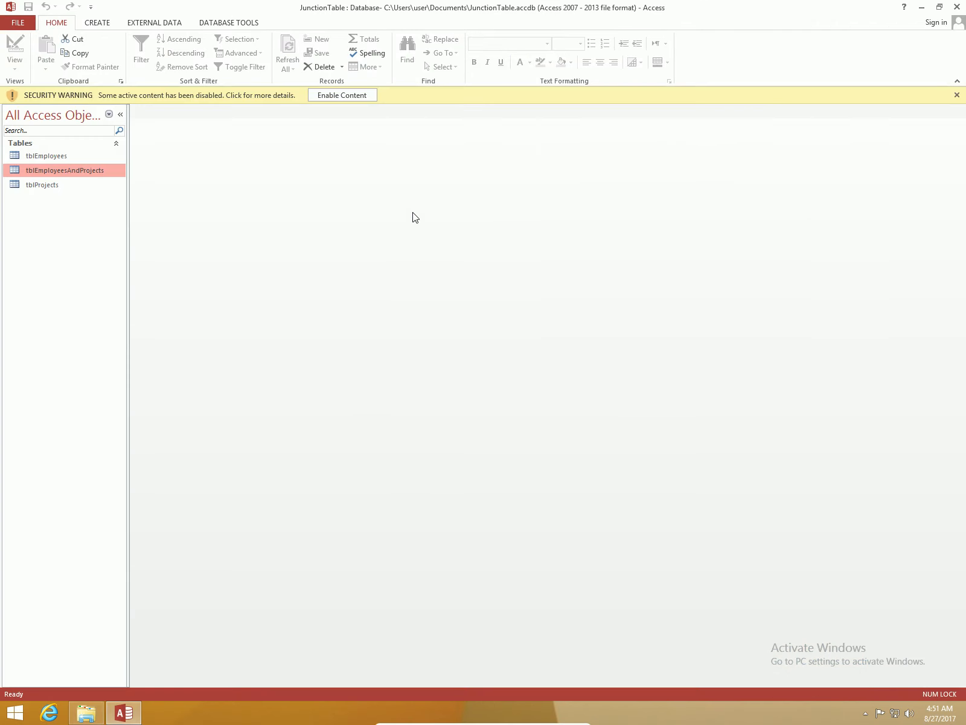
click(345, 94)
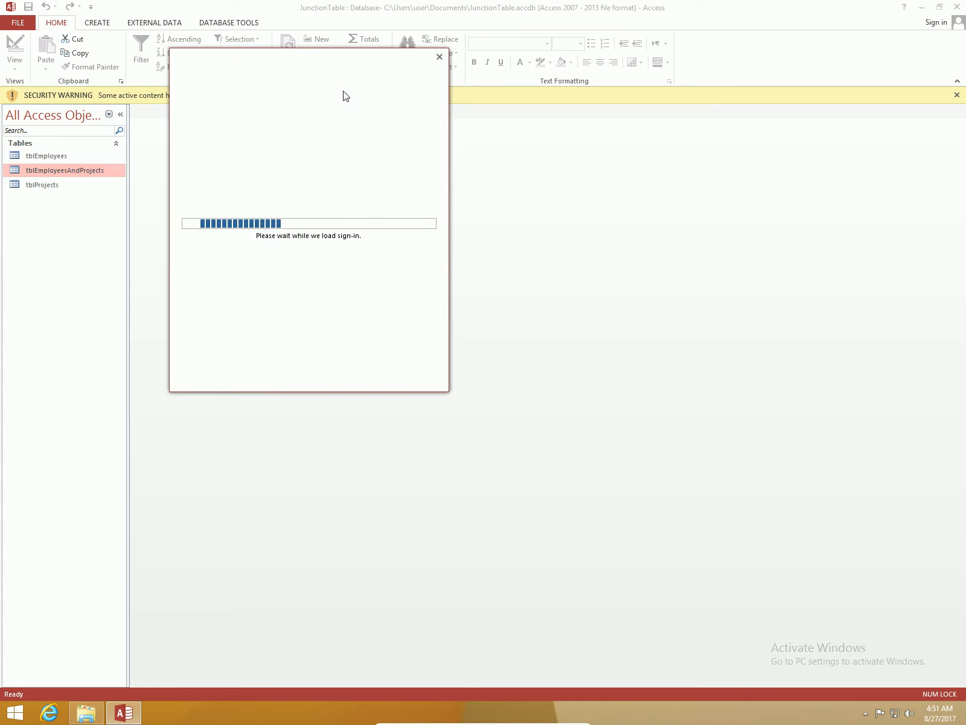
click(439, 57)
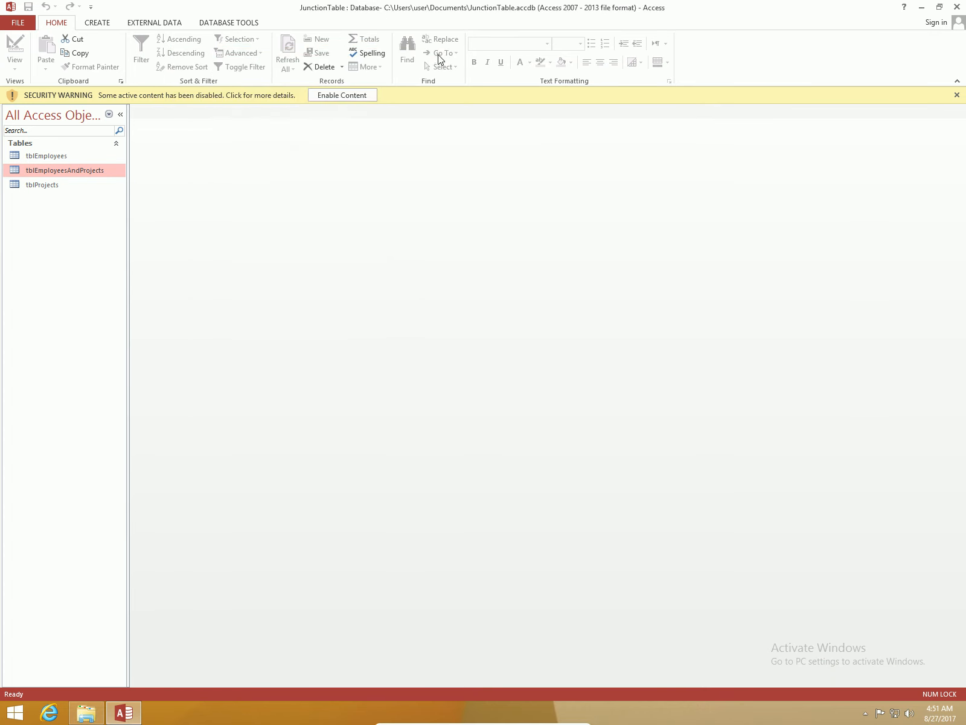
click(350, 97)
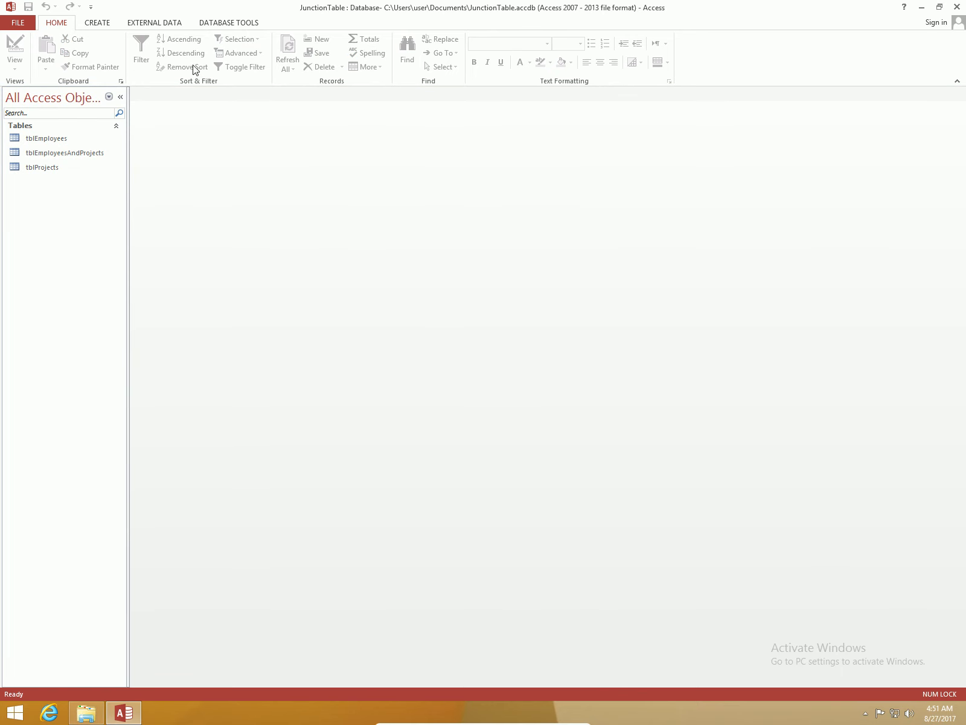
Enforce referential integrity on the EmployeeID relationship between tblEmployees and tblEmployeesAndProjects without cascade options, and close the relationships layout
click(223, 24)
click(140, 52)
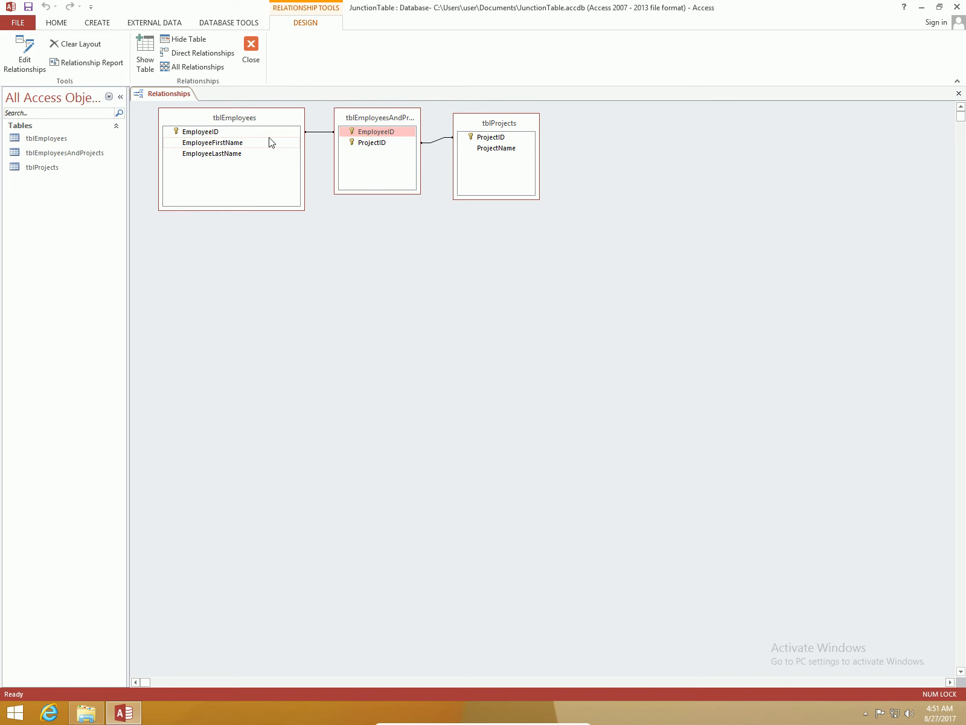
double_click(326, 132)
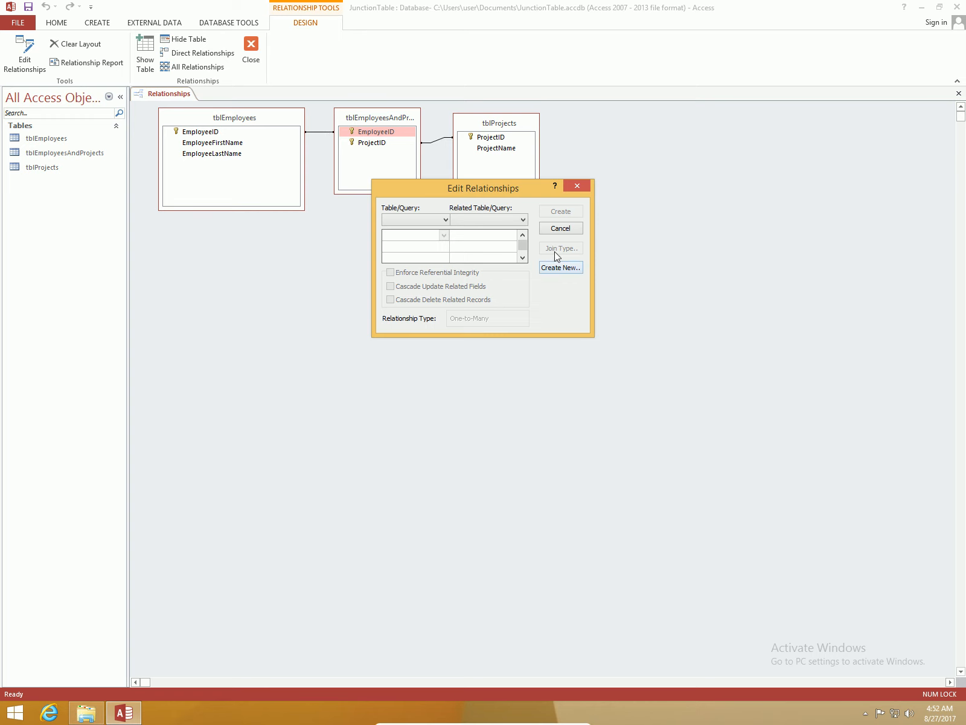
click(567, 232)
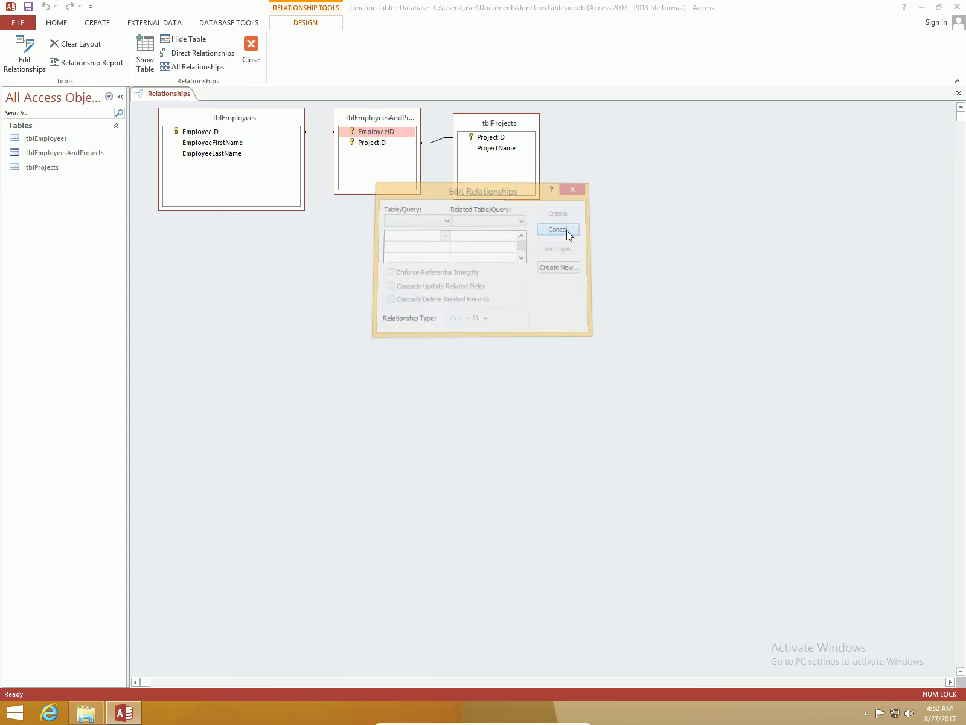
click(322, 132)
double_click(323, 132)
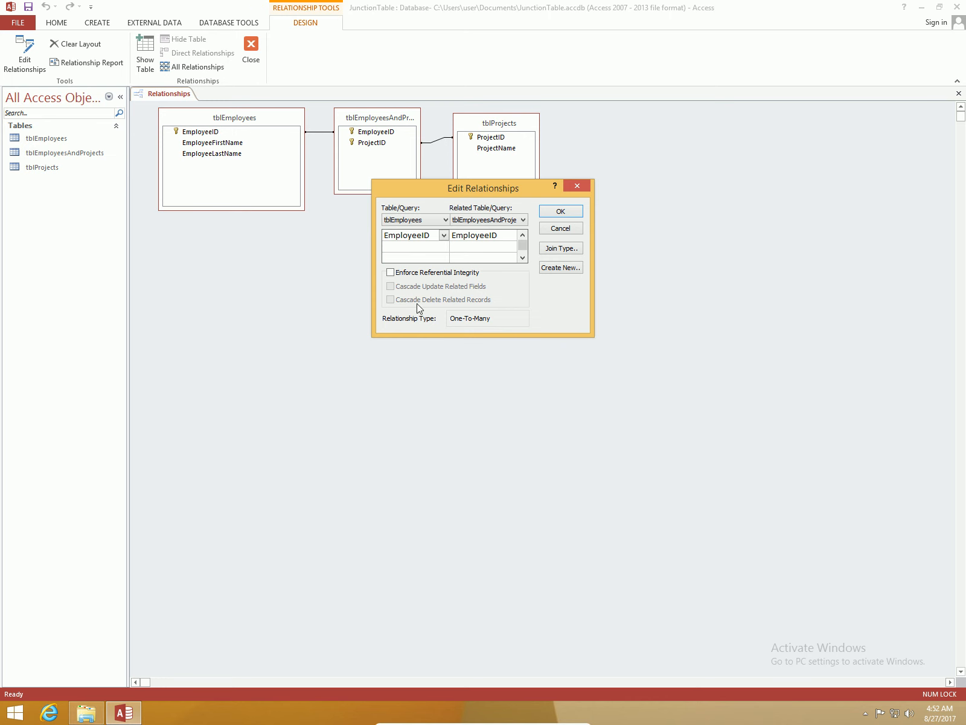
click(424, 273)
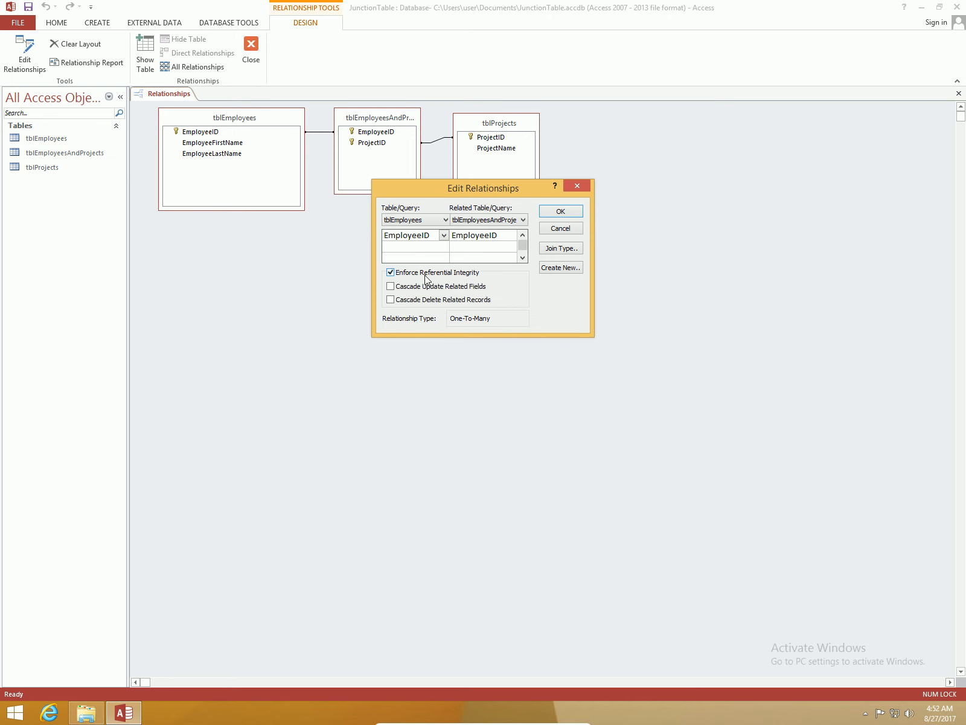
click(570, 210)
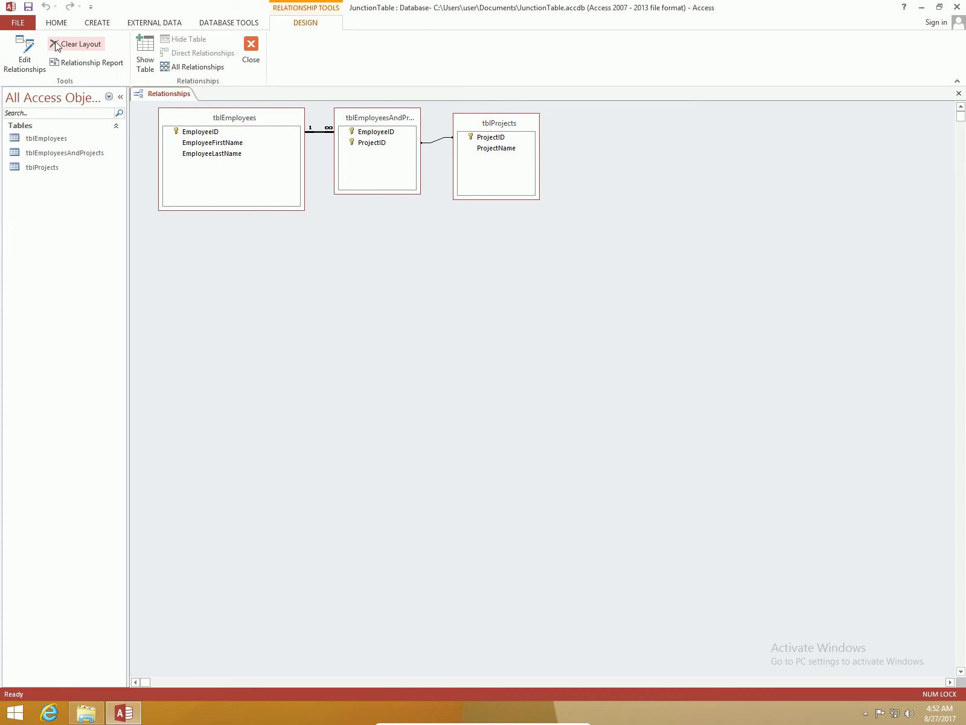
click(251, 54)
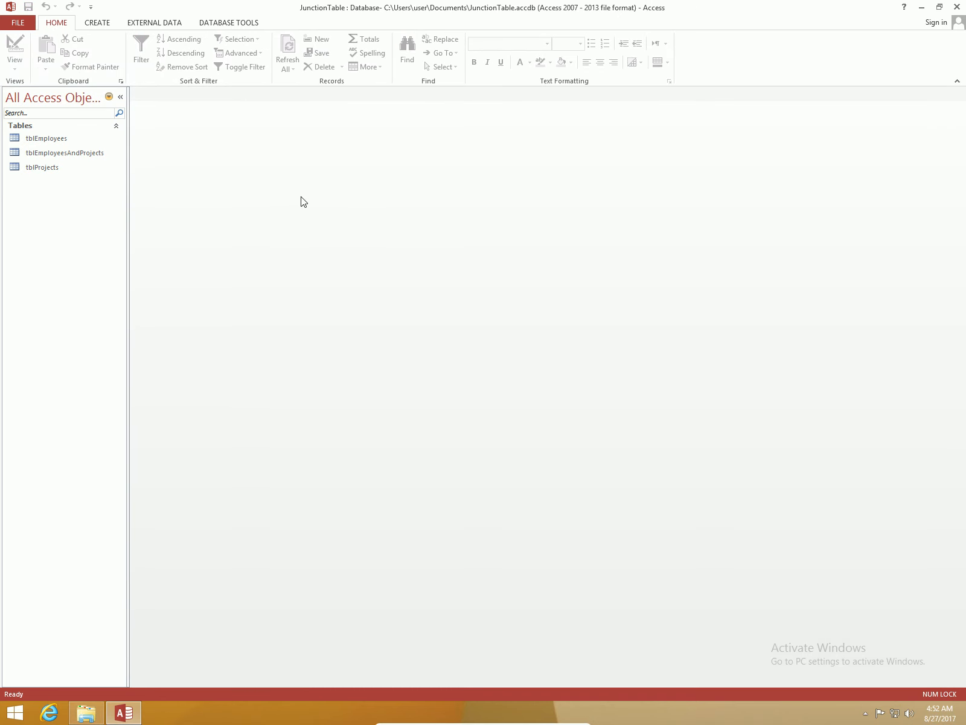
Add a tblEmployees record with first name Test and last name Employee
double_click(62, 140)
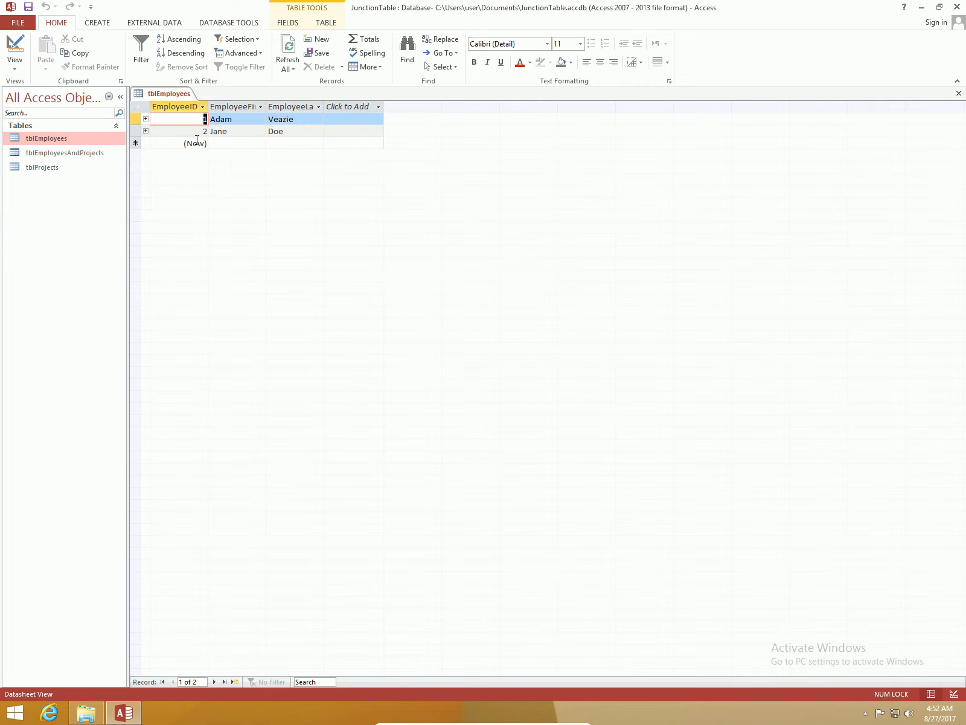
click(197, 143)
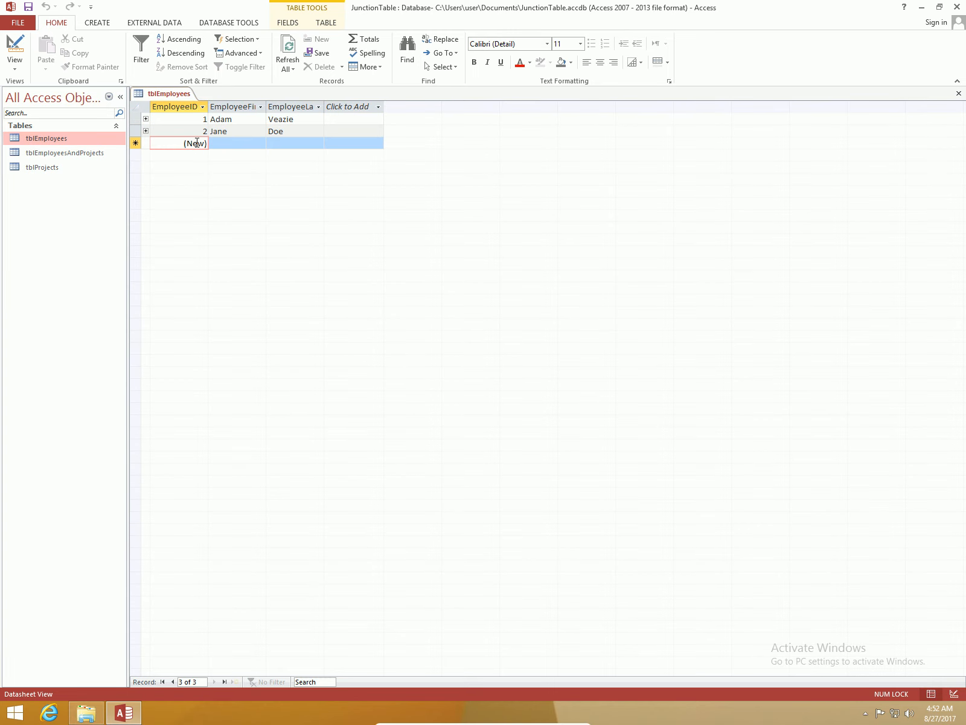
key(Tab)
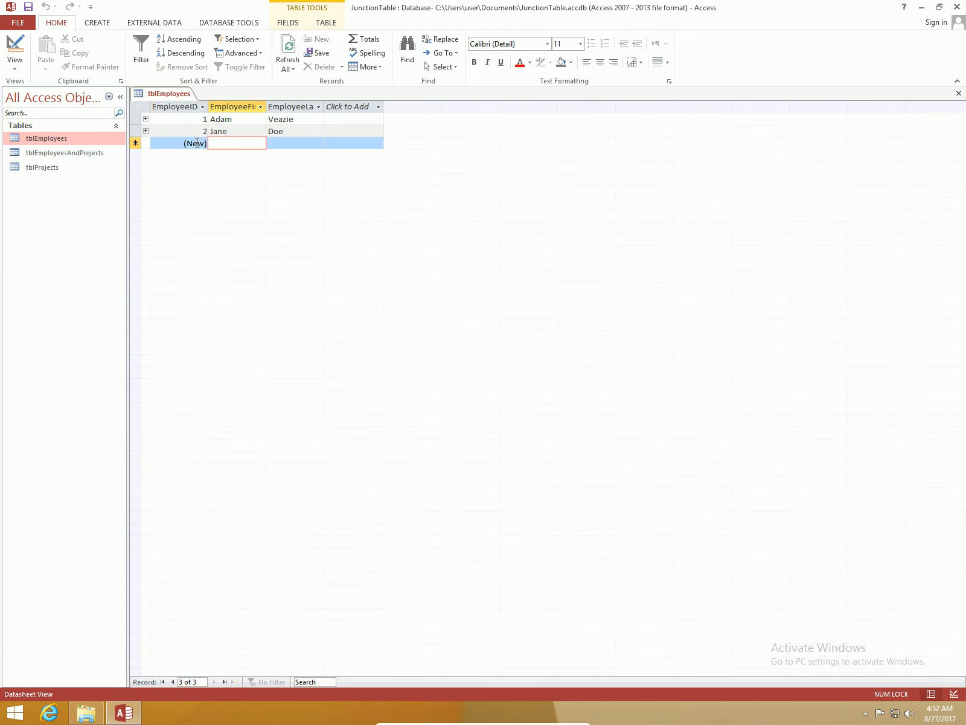
text(Test)
key(Tab)
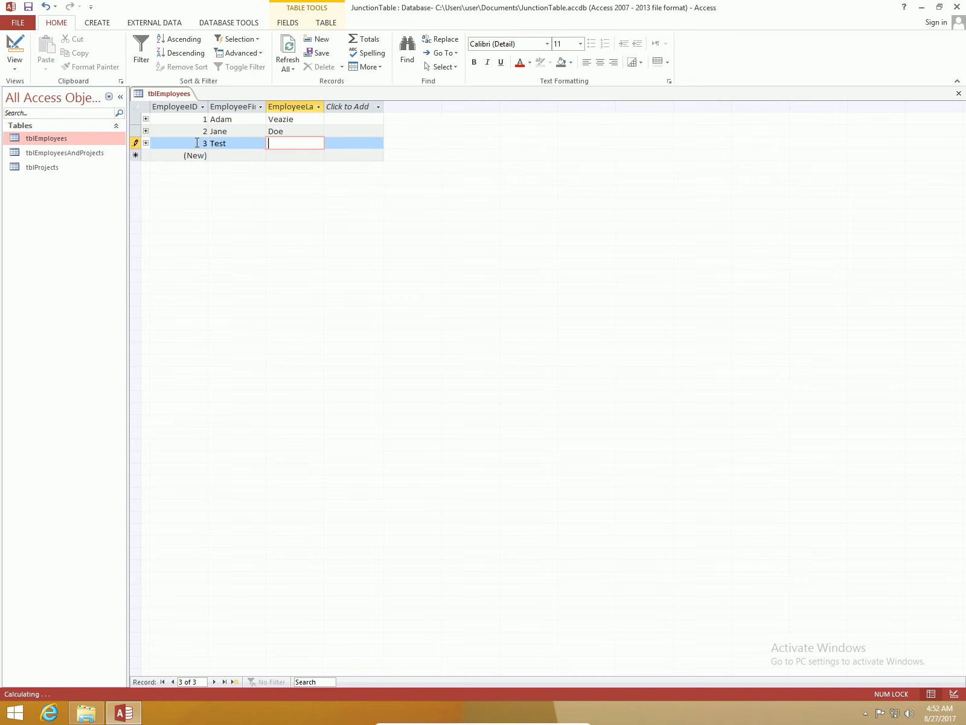
text(Employee)
key(Tab)
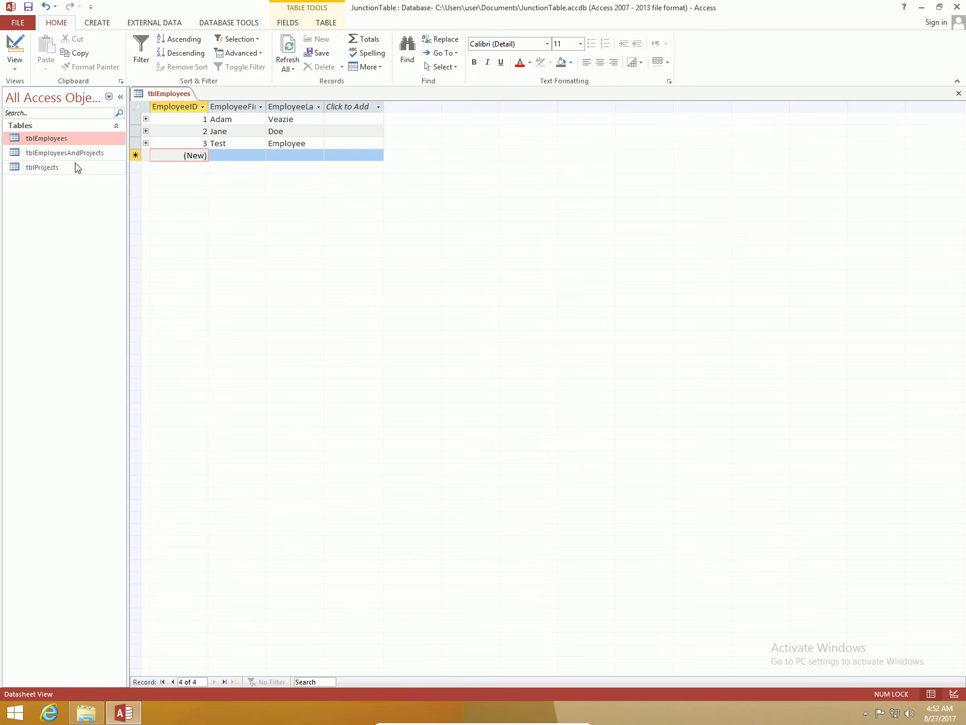
Add a record with project name x to tblProjects
double_click(75, 163)
click(195, 155)
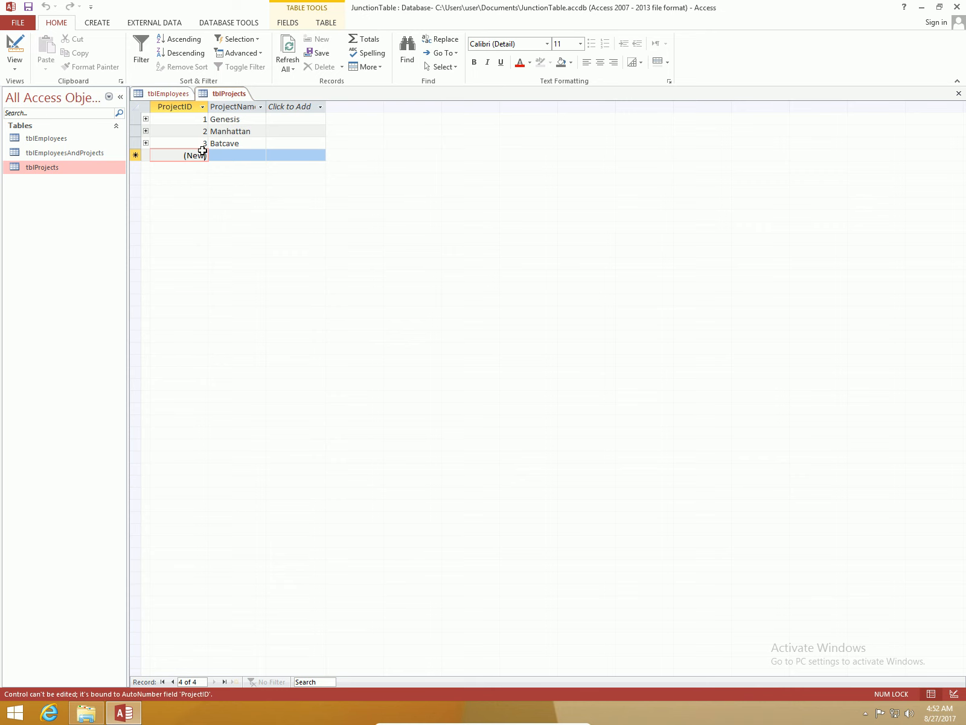
click(224, 156)
text(x)
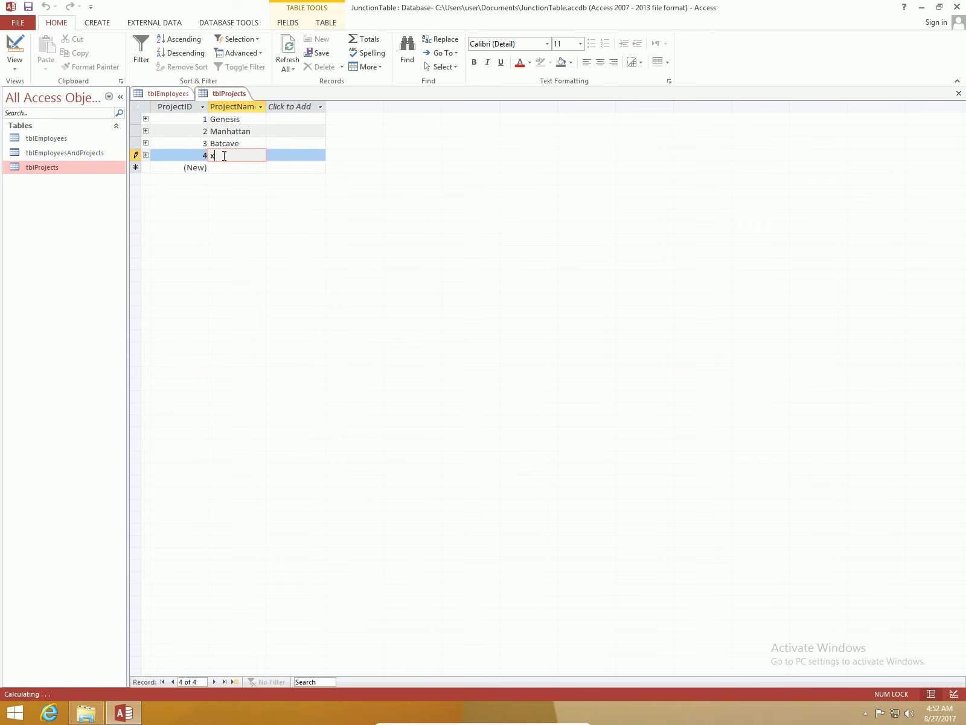
key(Return)
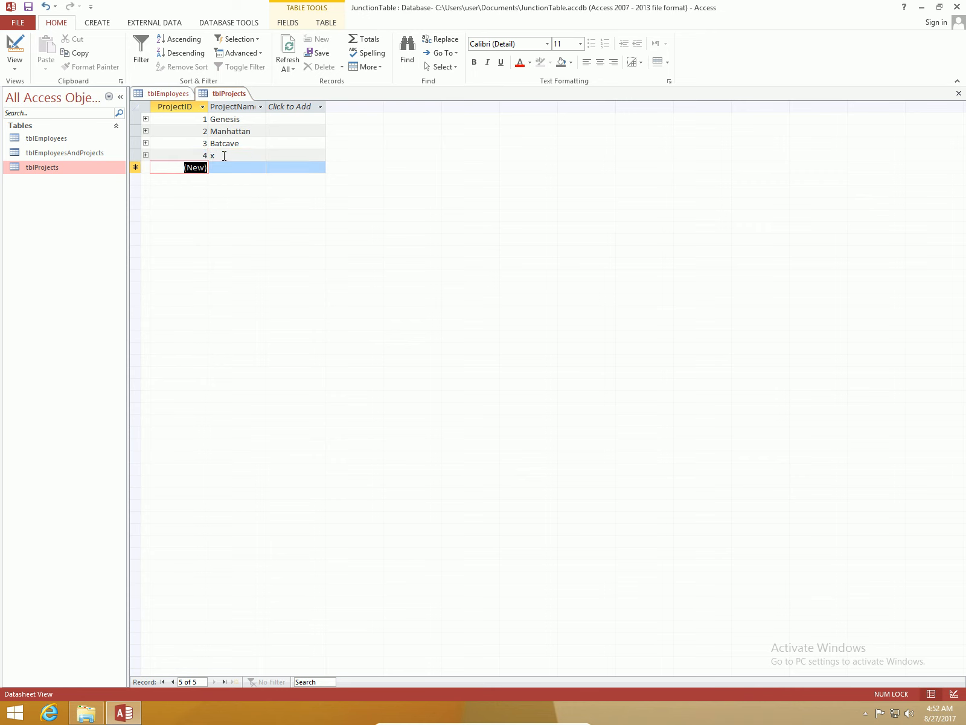
Add three tblEmployeesAndProjects records linking EmployeeID 3 to ProjectIDs 2, 3 and 4
click(84, 155)
double_click(83, 155)
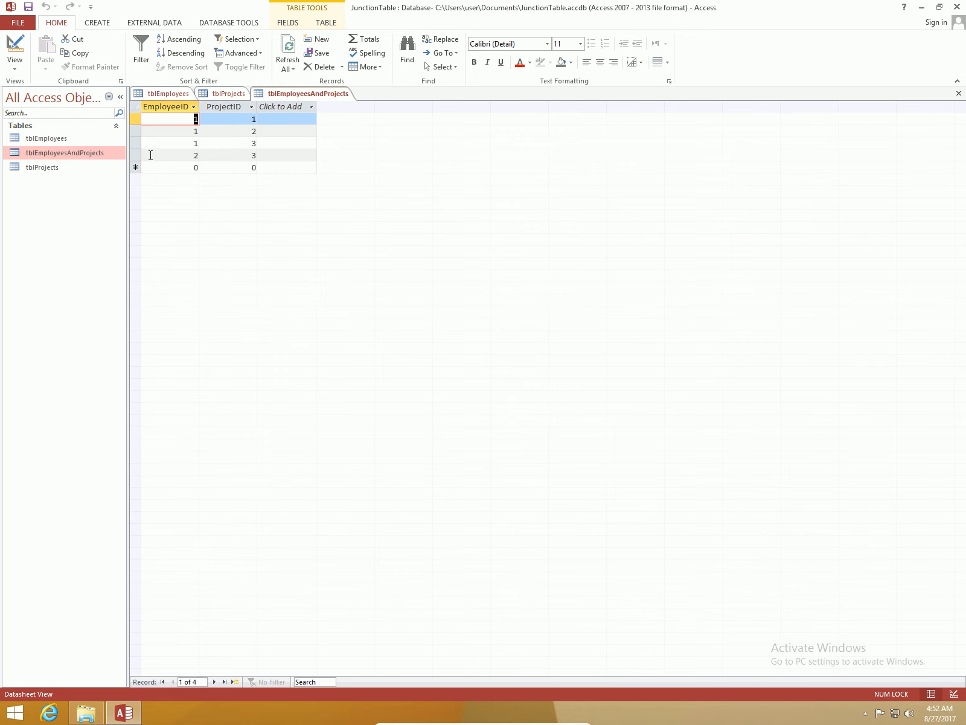
click(191, 168)
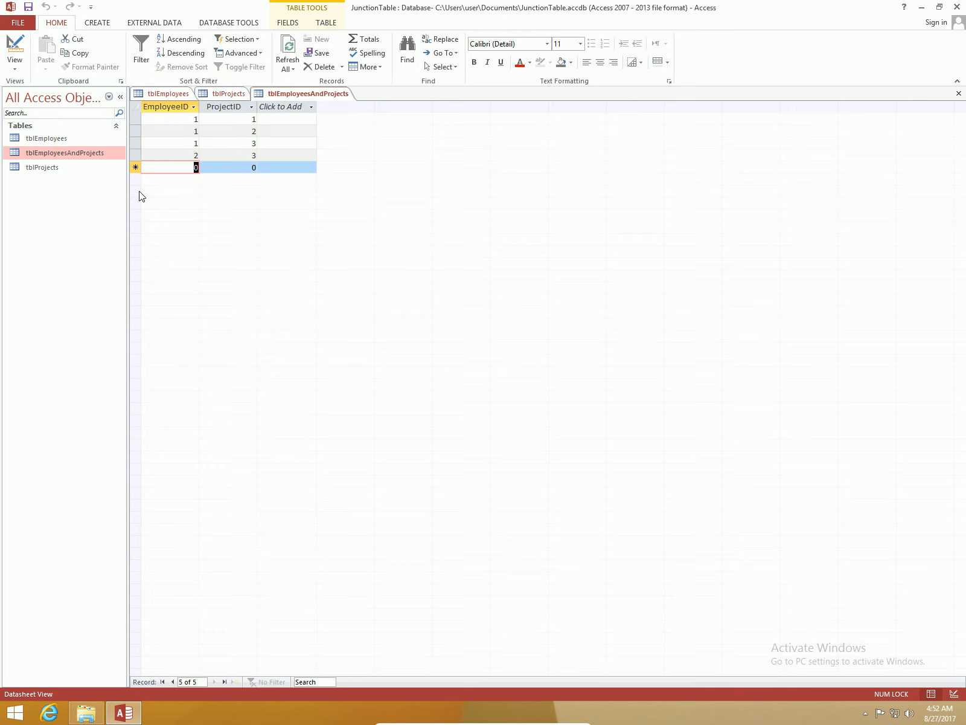
text(3)
key(Tab)
text(2)
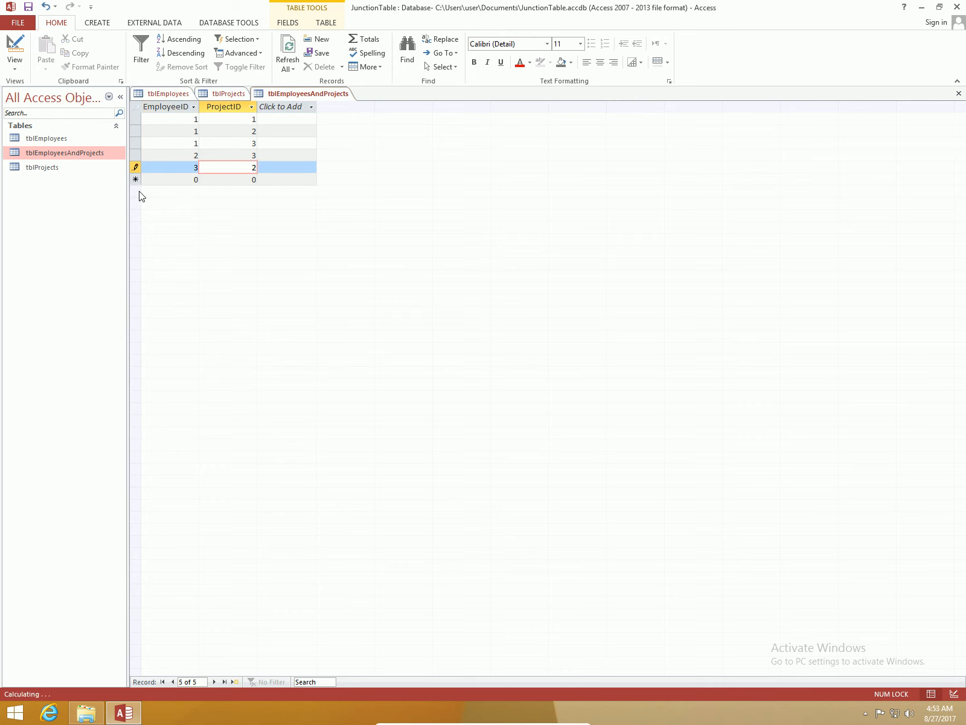
key(Tab)
text(3)
key(Tab)
text(3)
key(Tab)
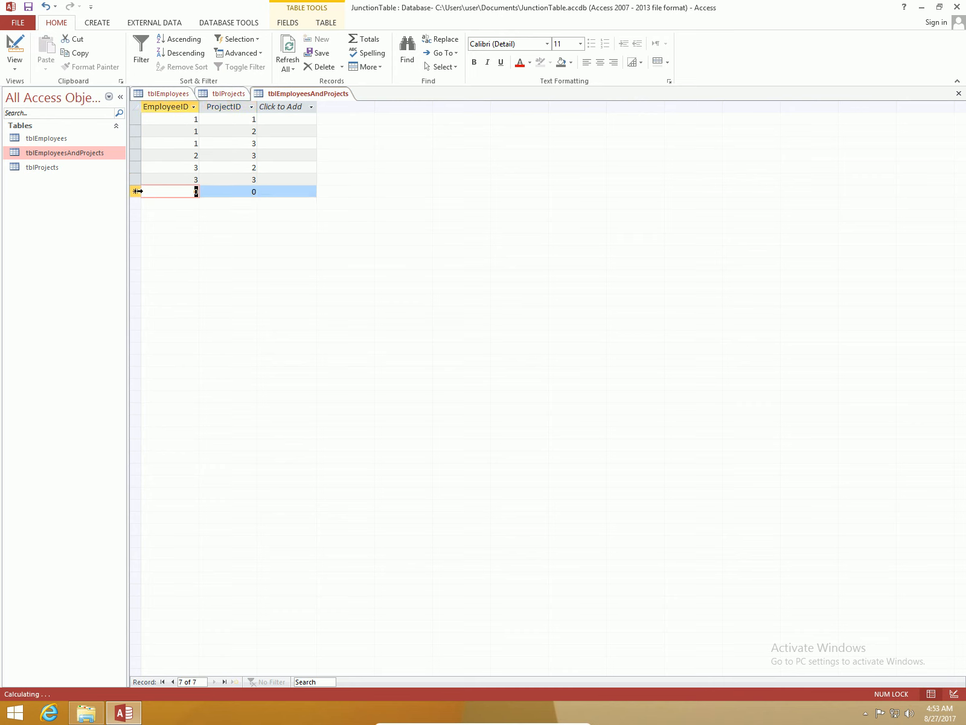
text(3)
key(Tab)
text(4)
key(Tab)
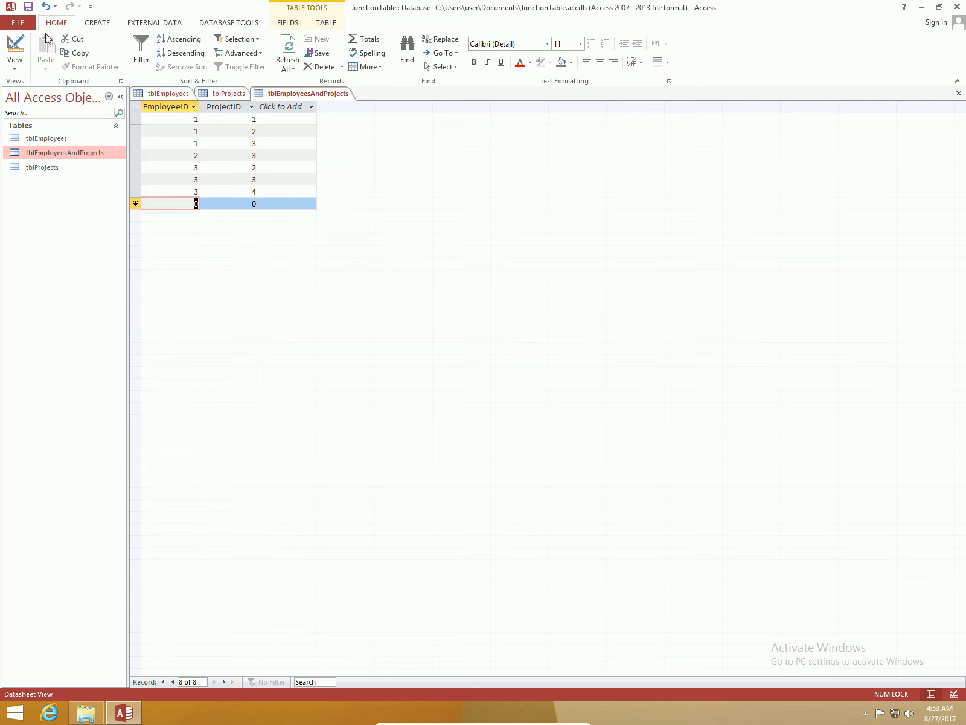
Try to delete the Test Employee record from tblEmployees and dismiss the message
click(156, 95)
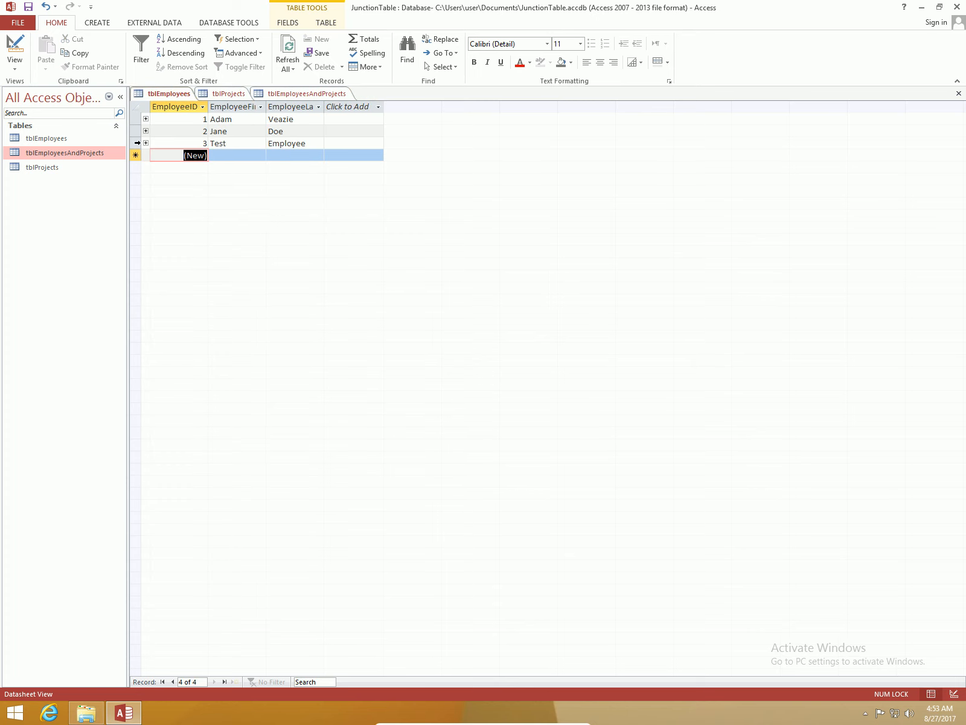
click(137, 143)
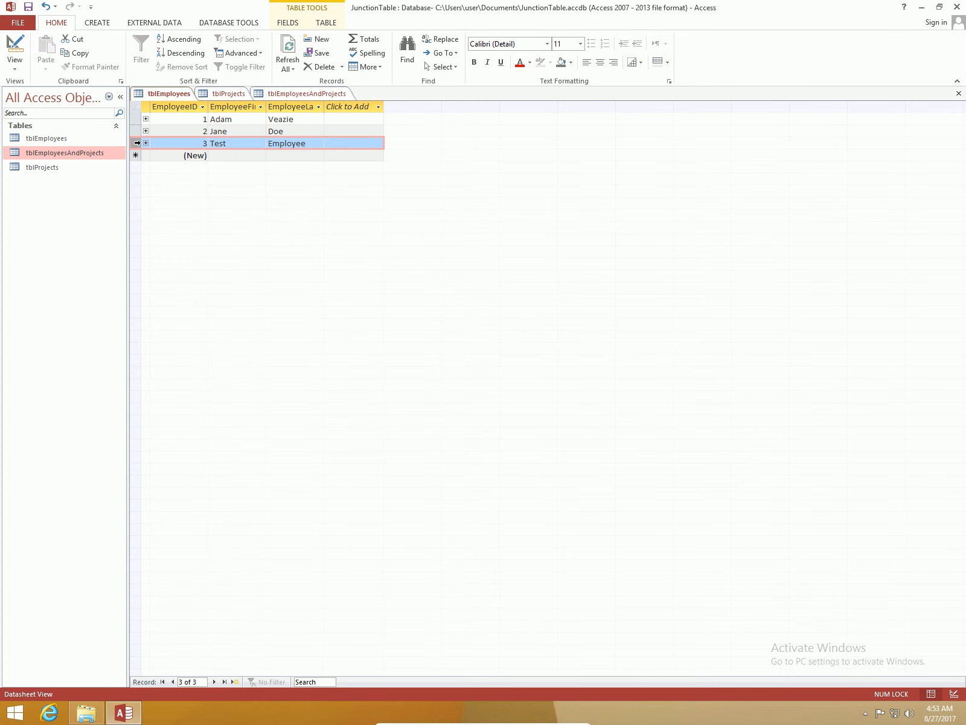
key(Delete)
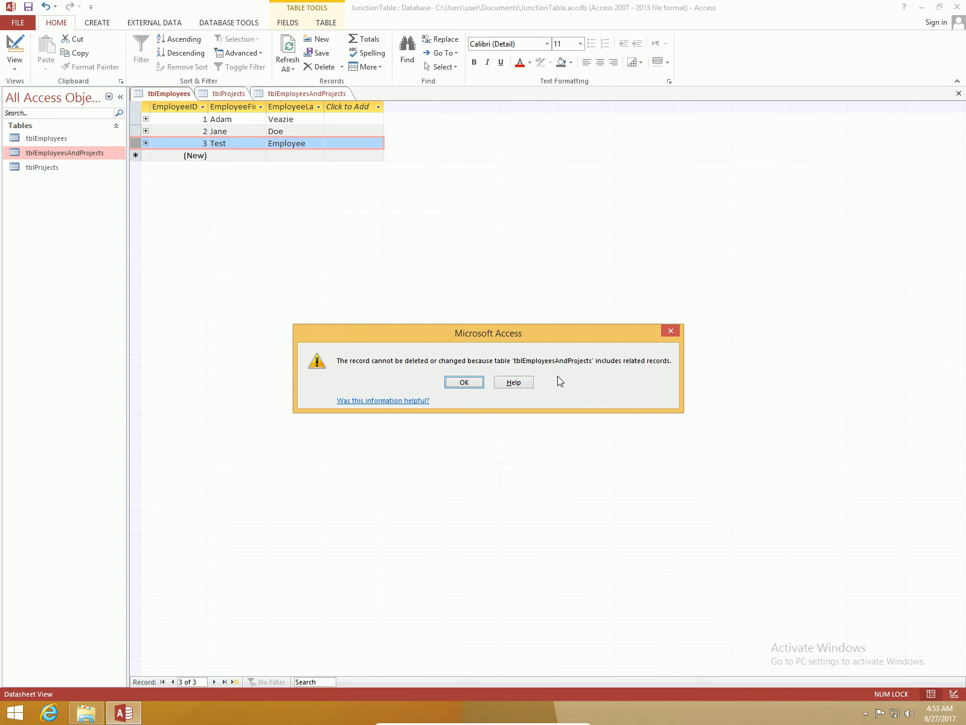
click(671, 331)
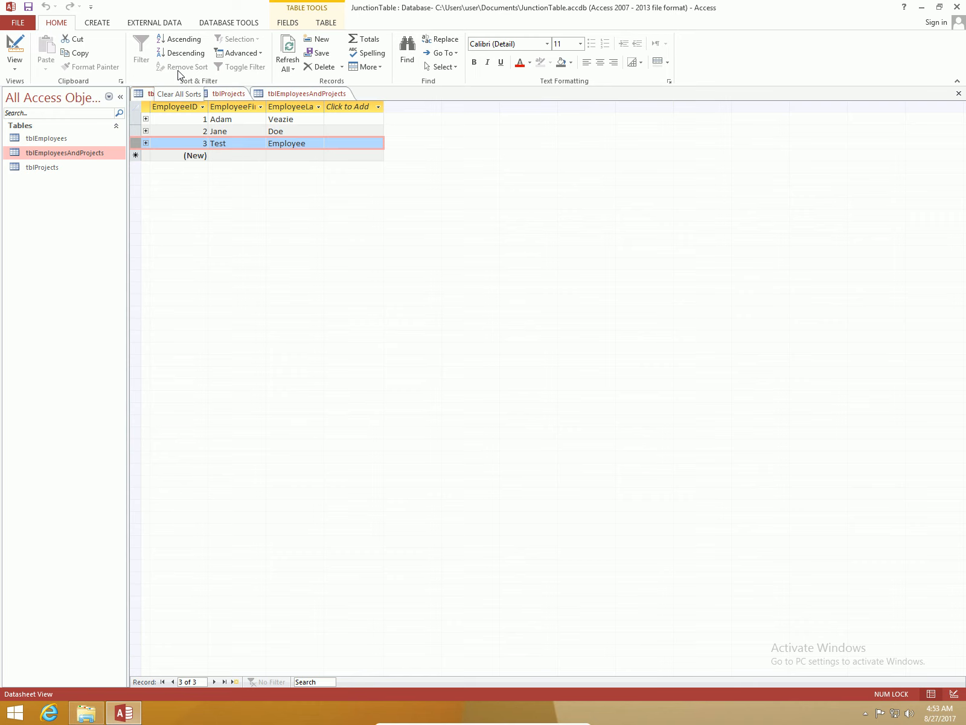
Open the relationships layout and try to enable Cascade Delete Related Records on the EmployeeID relationship between tblEmployees and tblEmployeesAndProjects
click(243, 24)
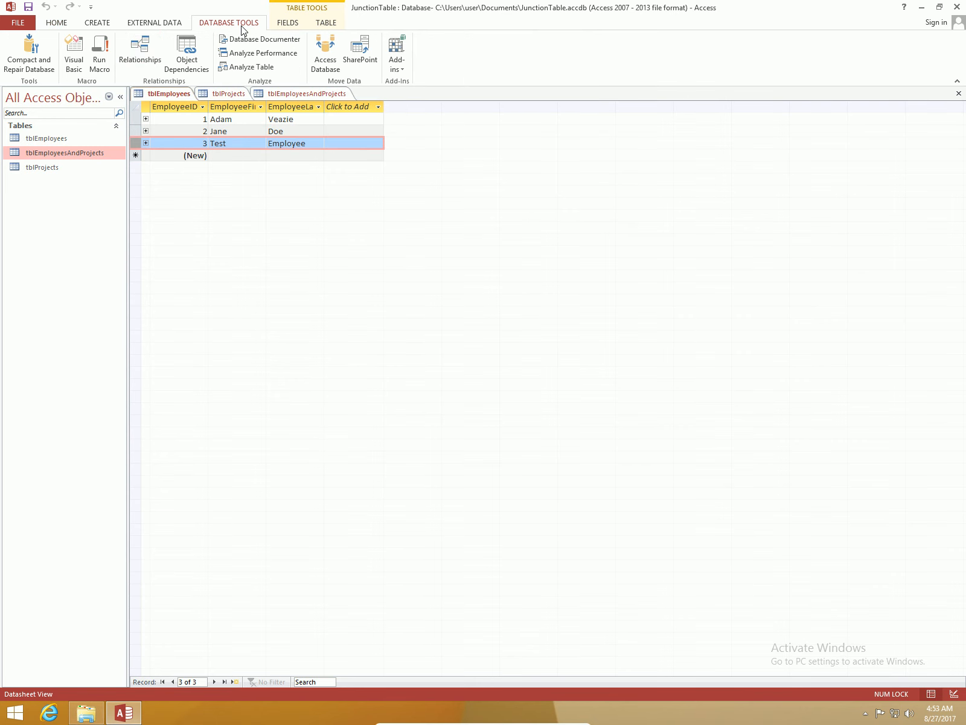
click(139, 53)
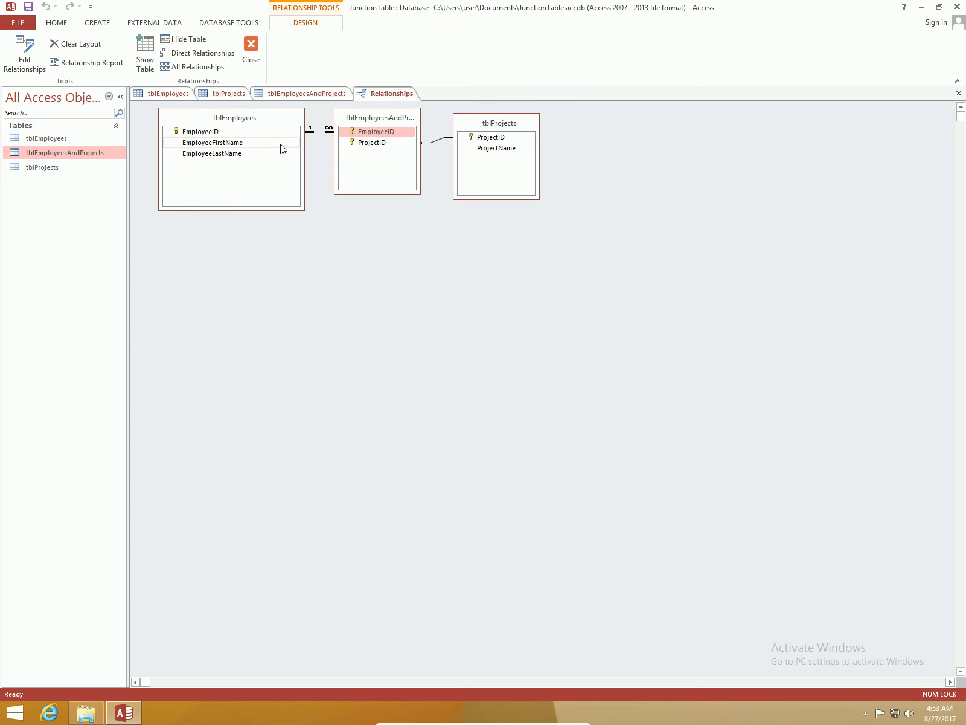
double_click(325, 137)
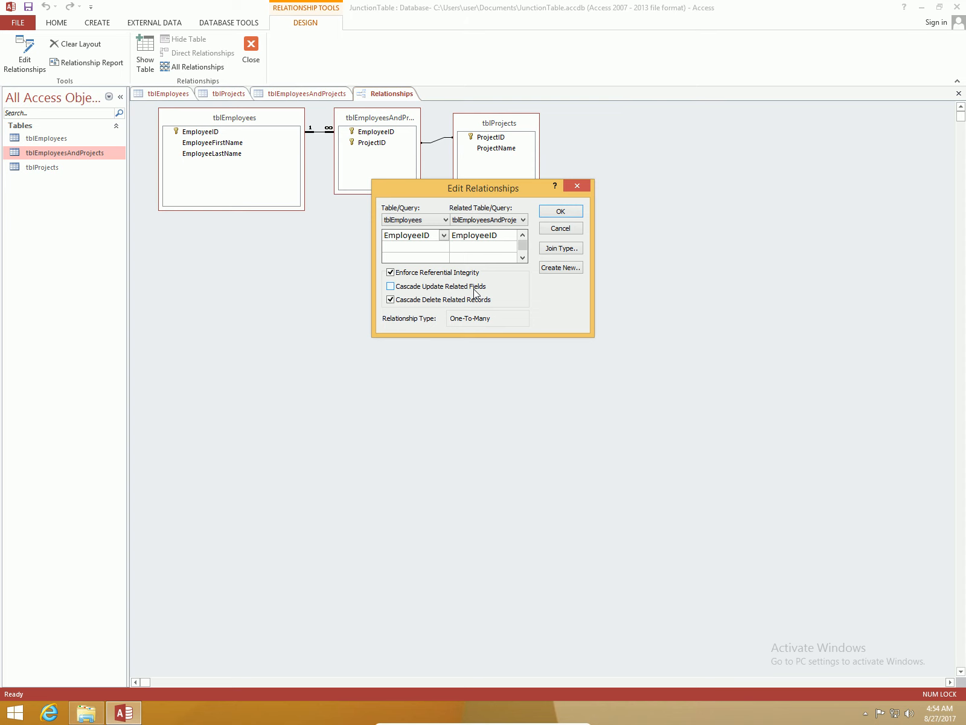
click(572, 214)
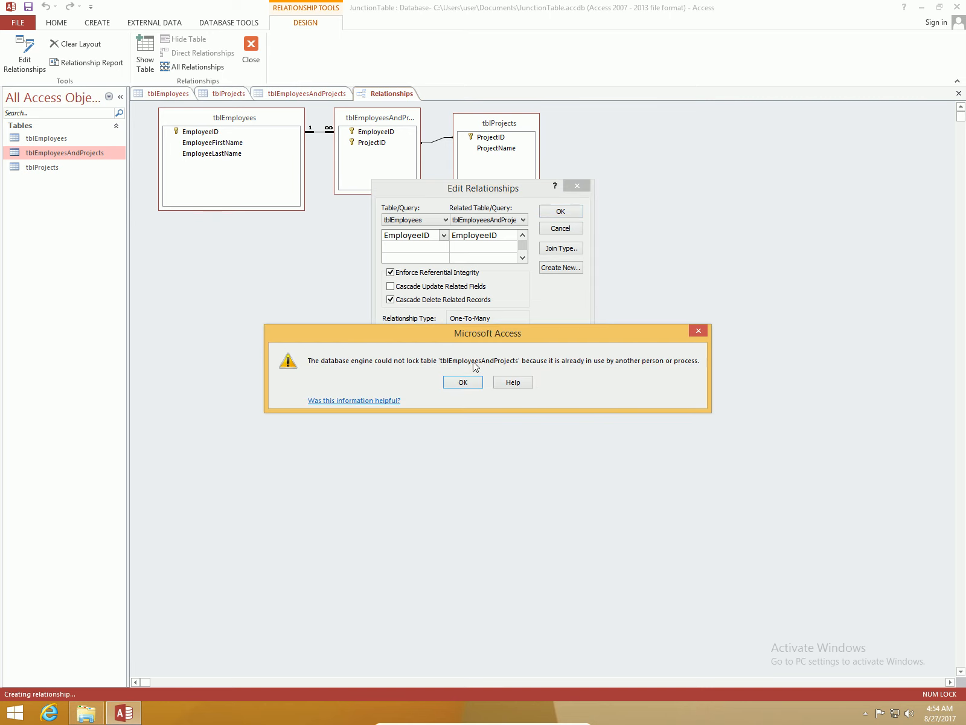
click(462, 382)
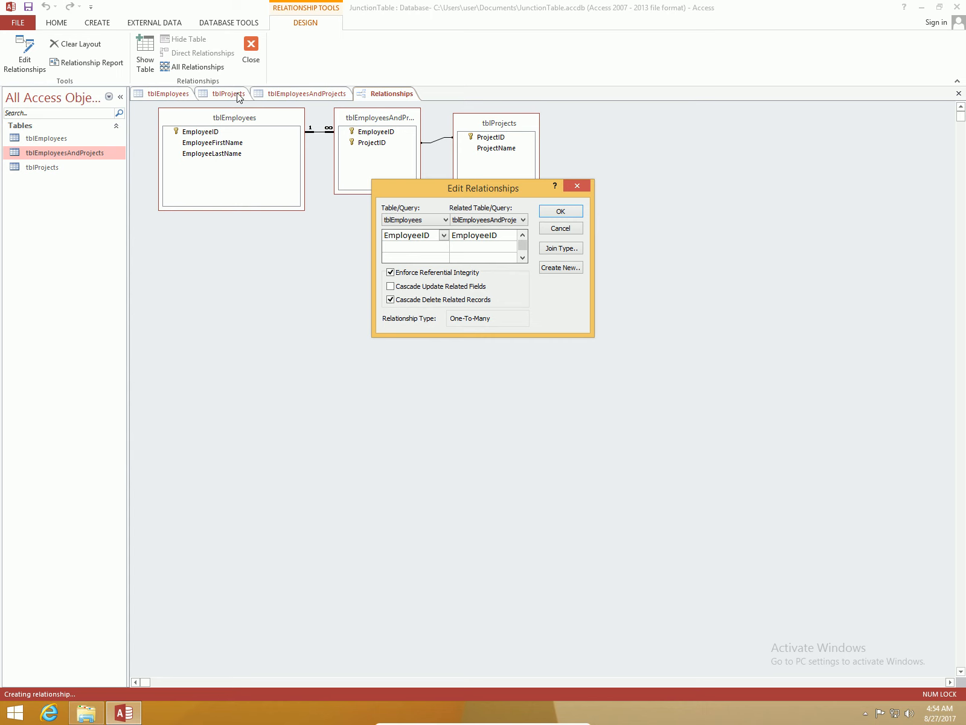
click(182, 93)
click(575, 229)
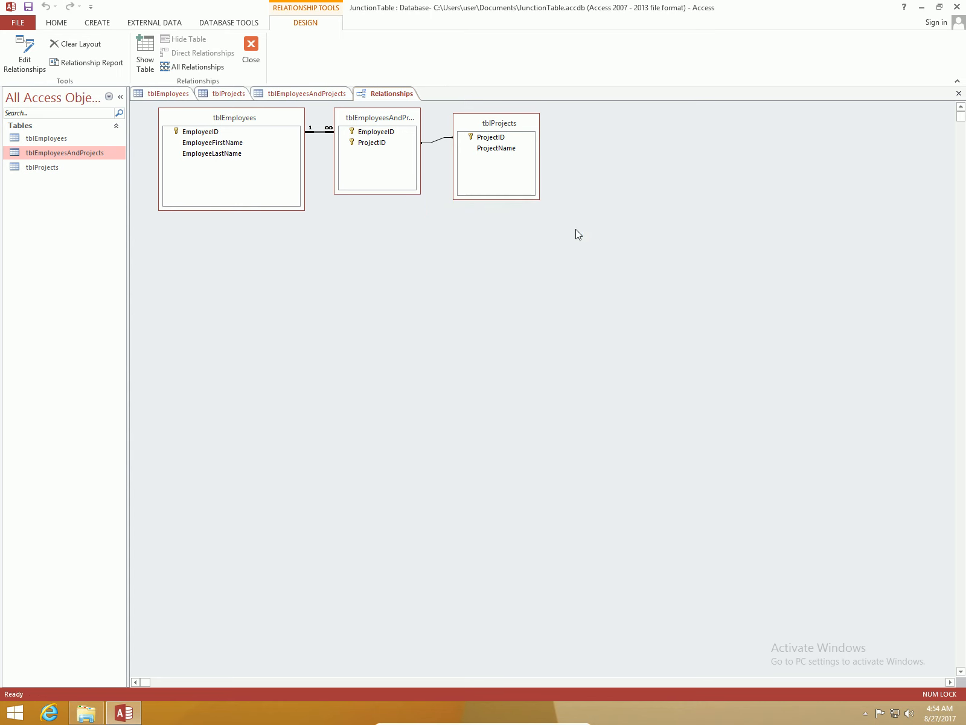
Close the tblEmployees datasheet and try again to apply Cascade Delete Related Records to the EmployeeID relationship
click(176, 95)
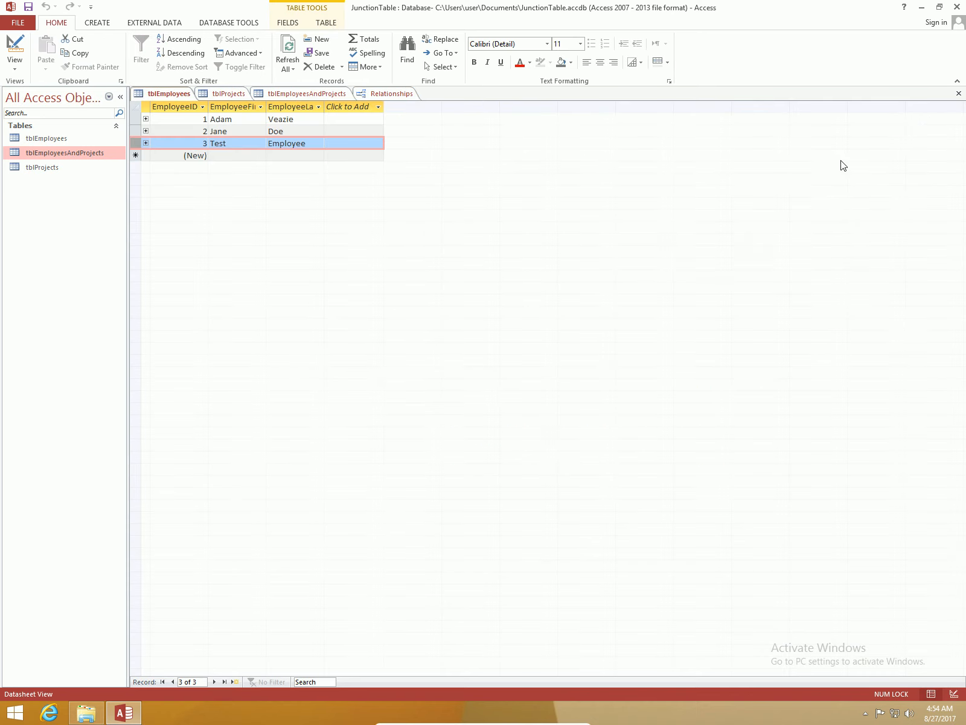
click(959, 93)
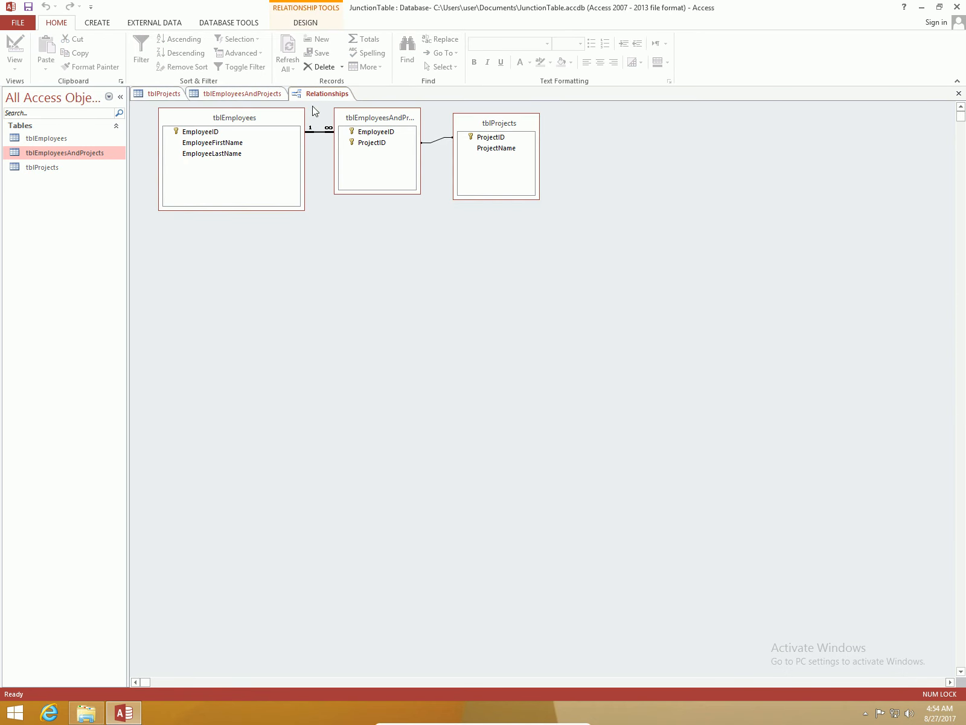
double_click(318, 134)
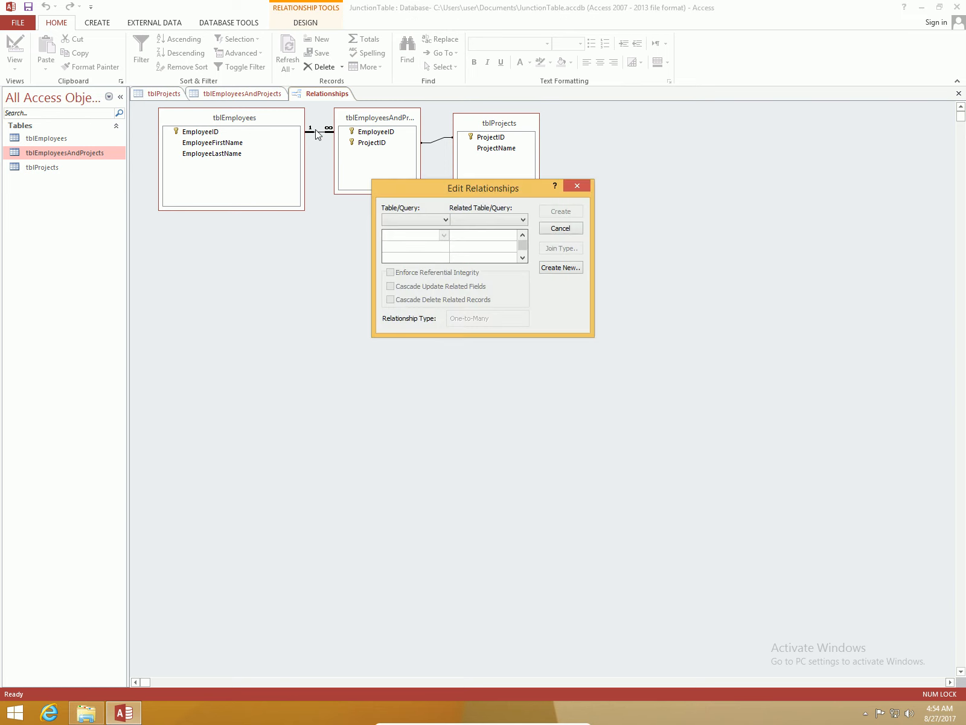
click(560, 228)
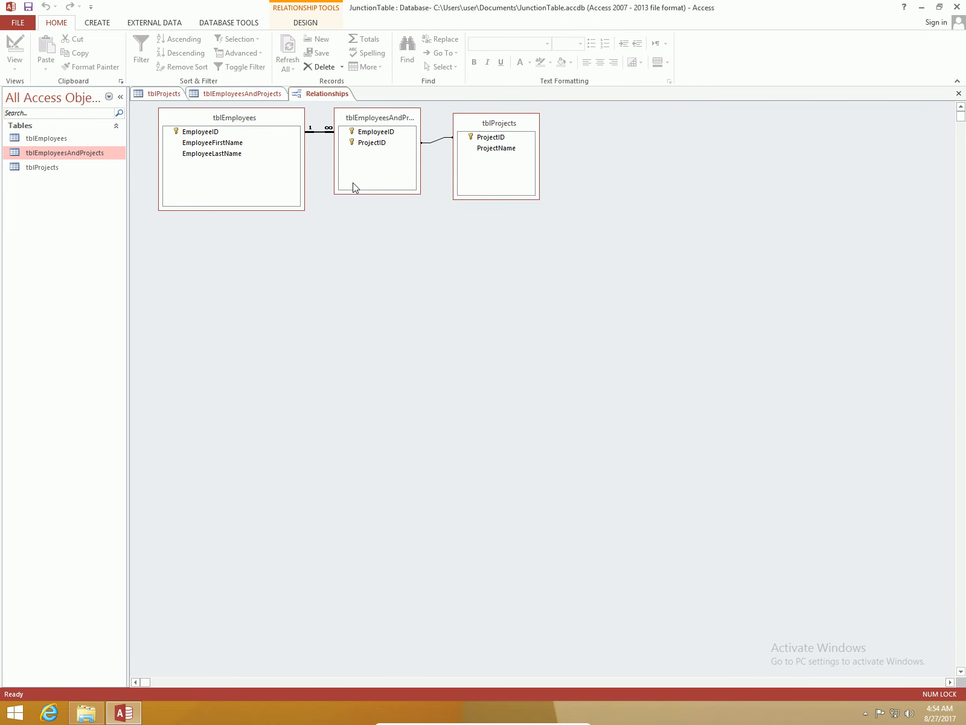
double_click(325, 138)
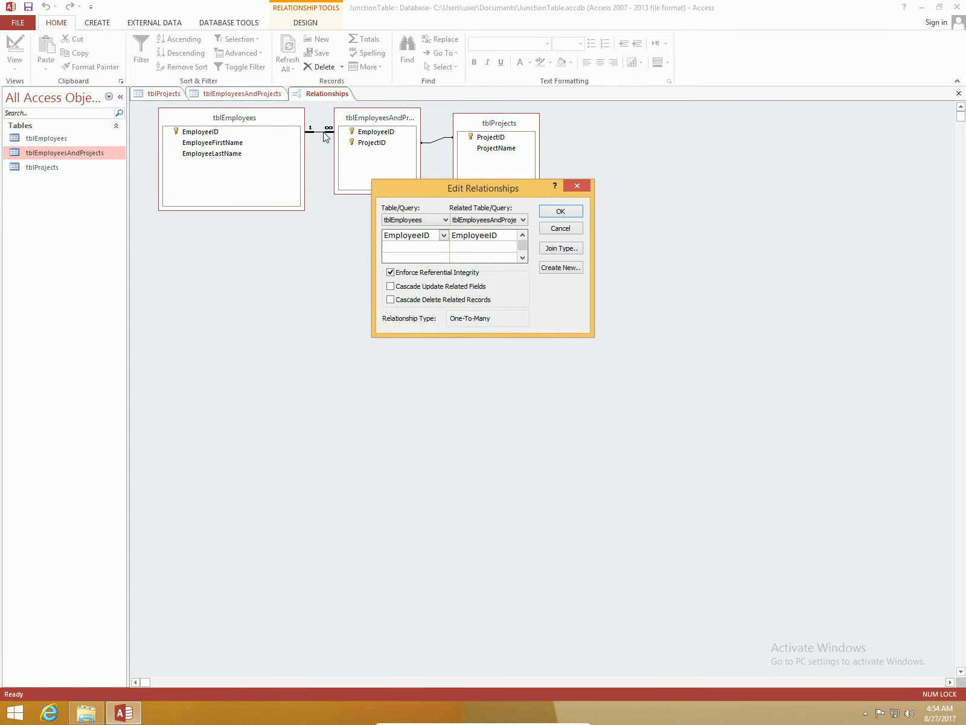
click(462, 300)
click(562, 213)
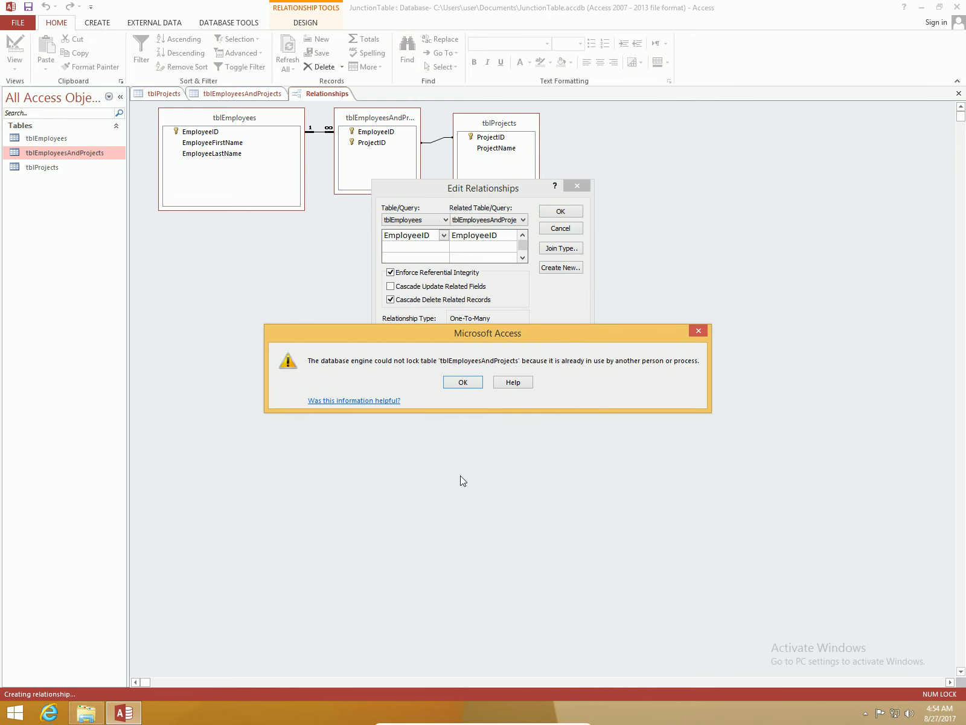
click(465, 382)
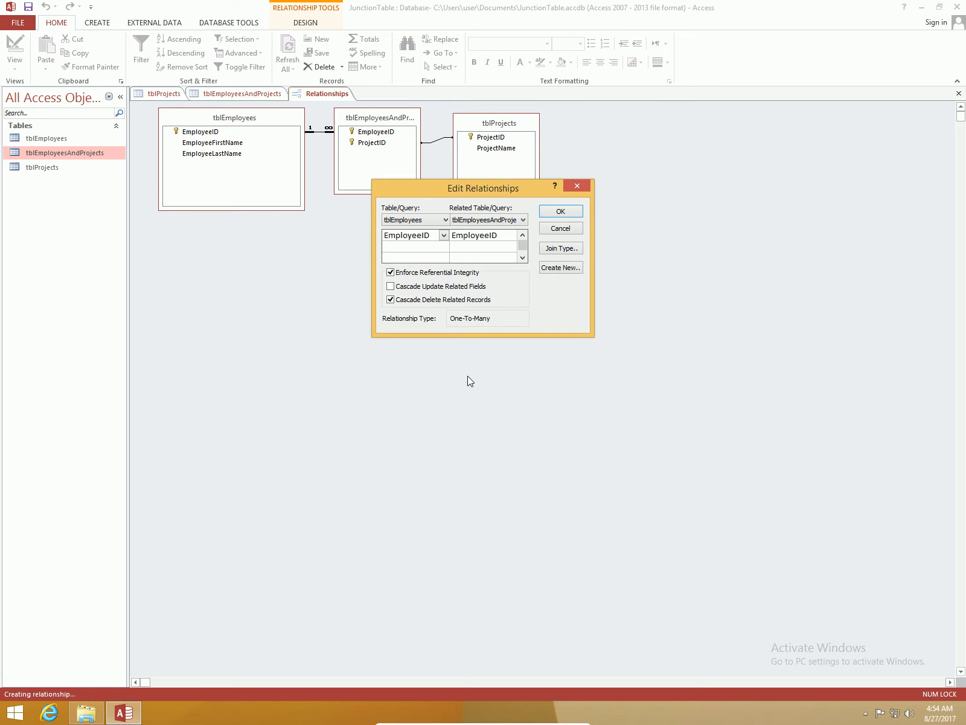
click(558, 230)
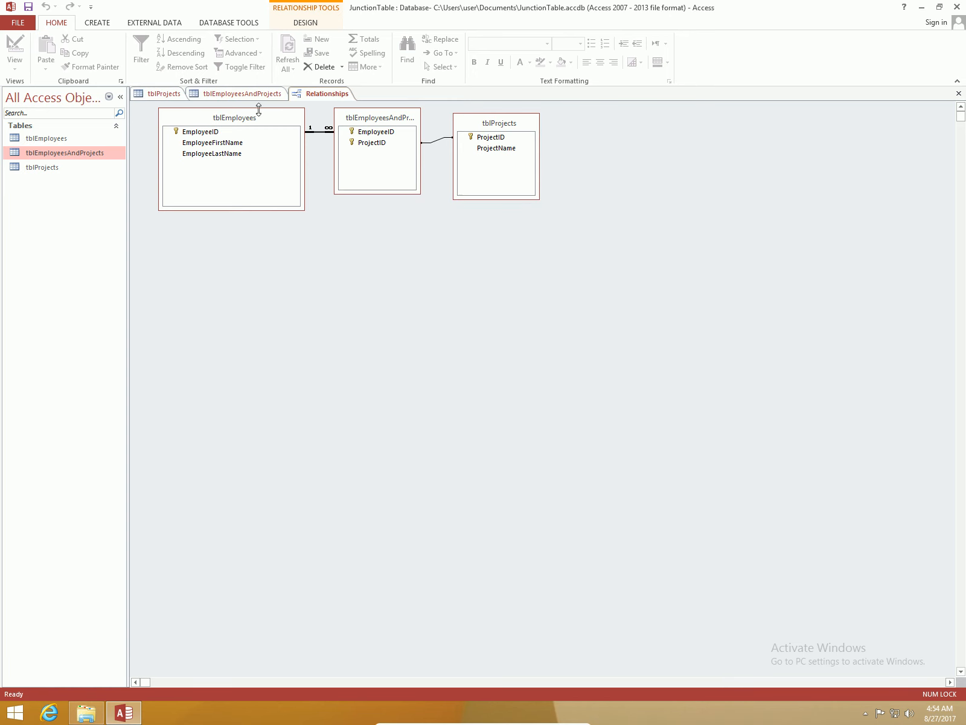
Close the tblEmployeesAndProjects datasheet and enable Cascade Delete Related Records on its EmployeeID relationship with tblEmployees
click(261, 93)
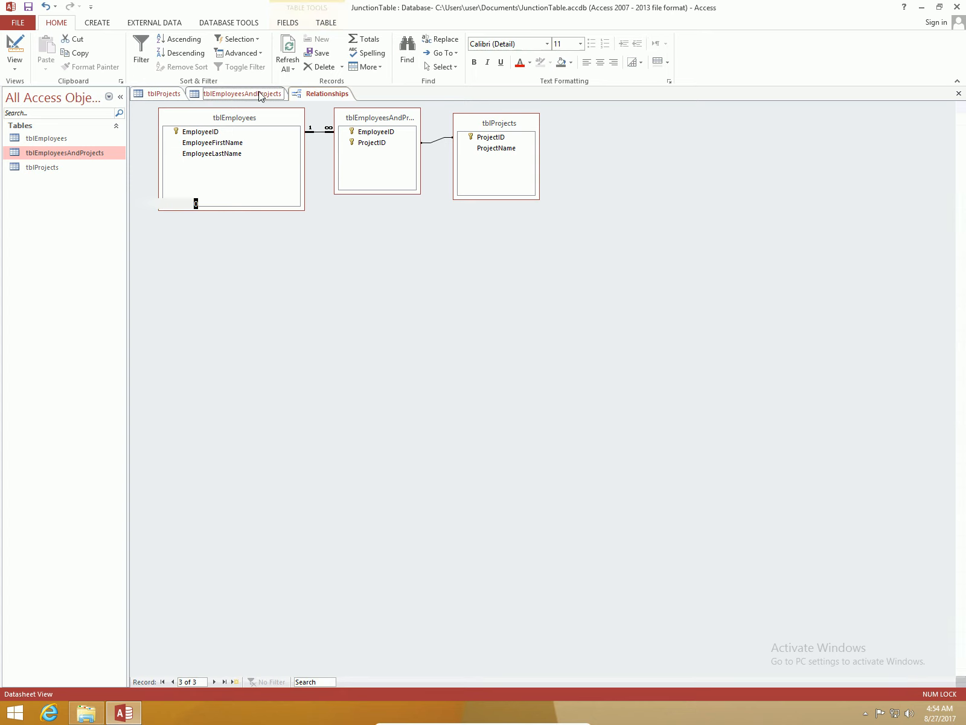
click(959, 94)
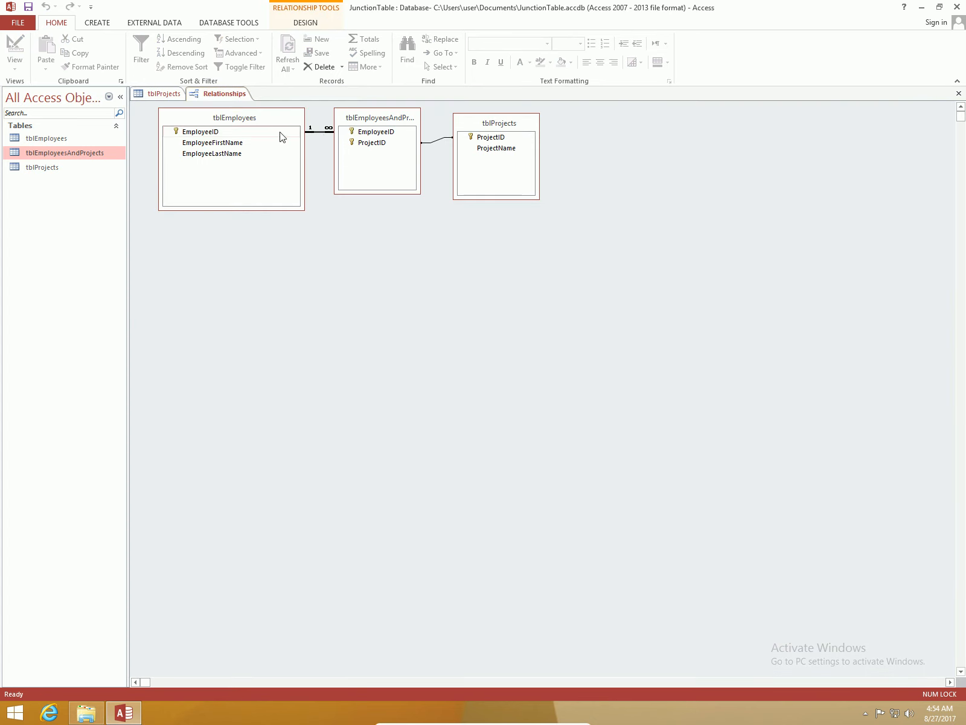
double_click(323, 132)
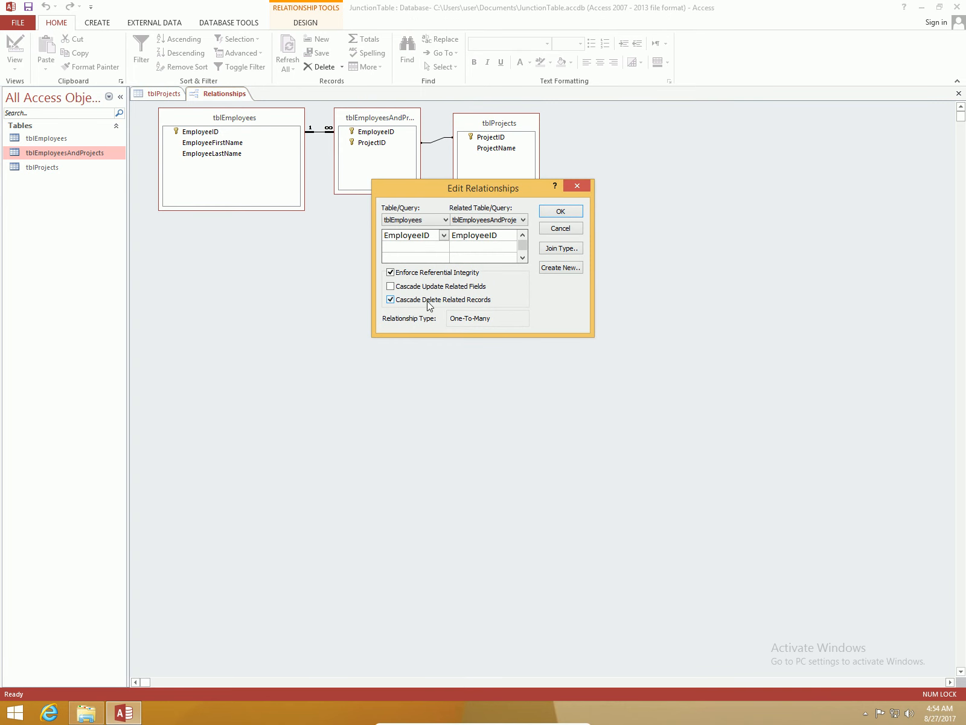
click(568, 210)
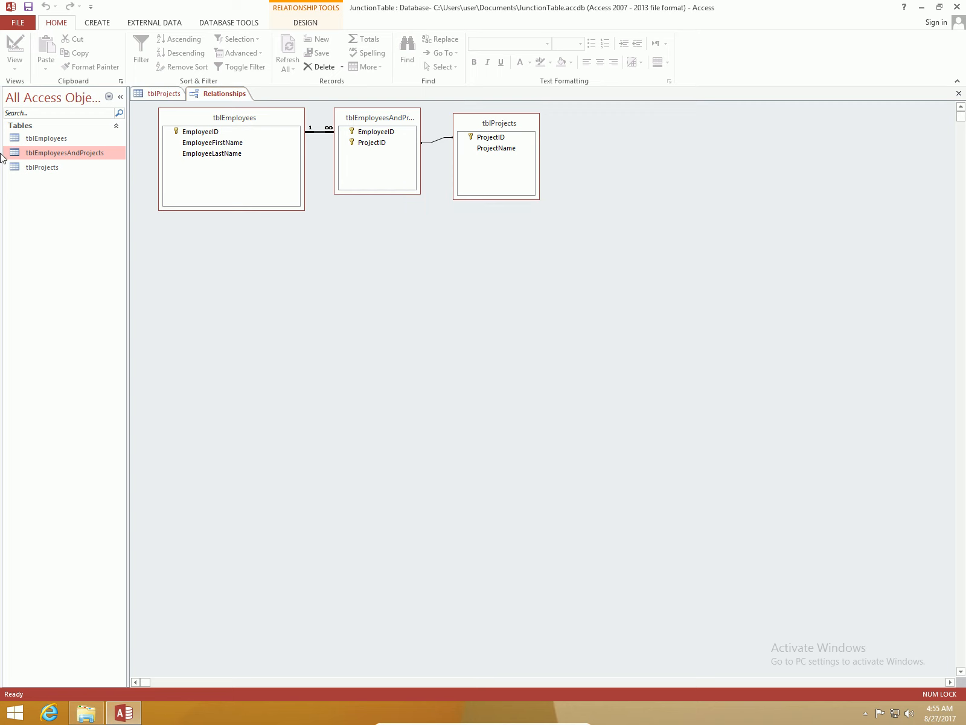
Open the tblEmployees and tblEmployeesAndProjects datasheets from the table list
click(68, 140)
double_click(67, 141)
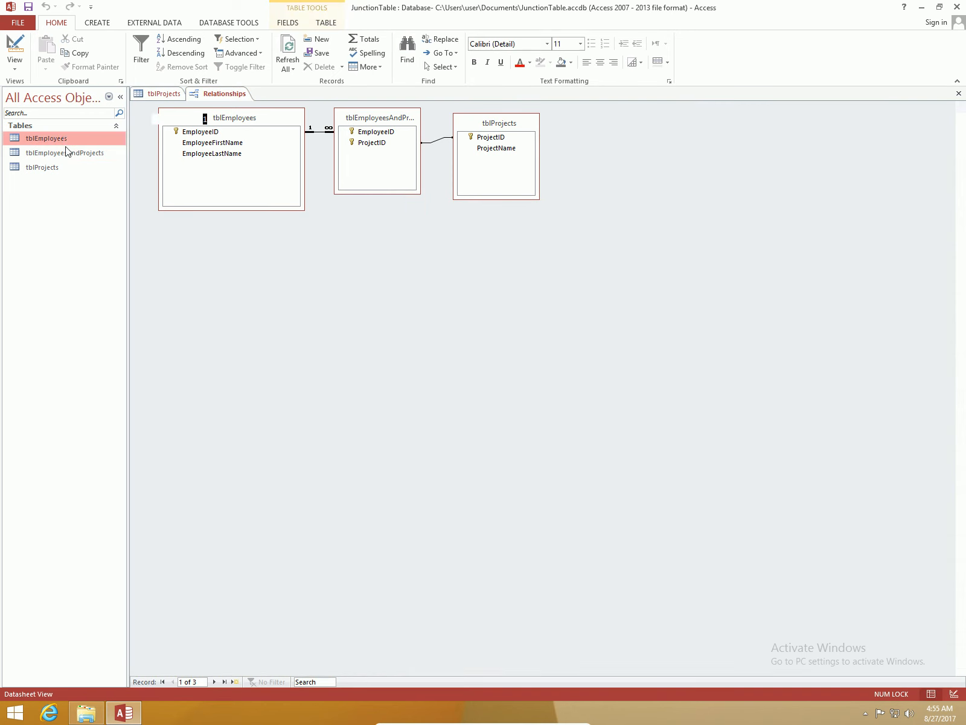
double_click(61, 151)
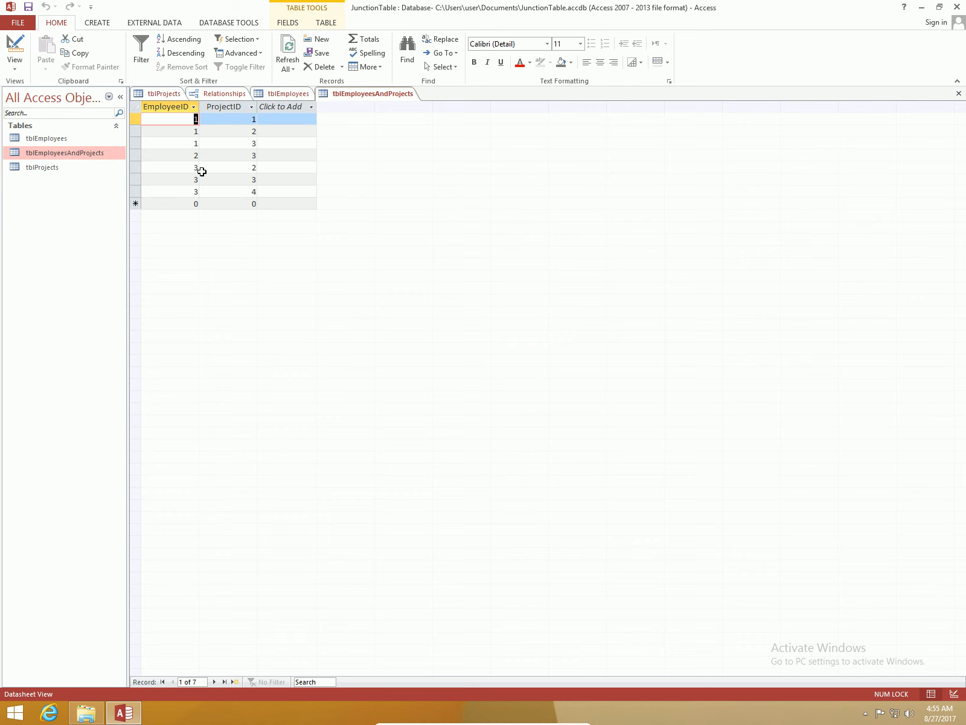
click(25, 139)
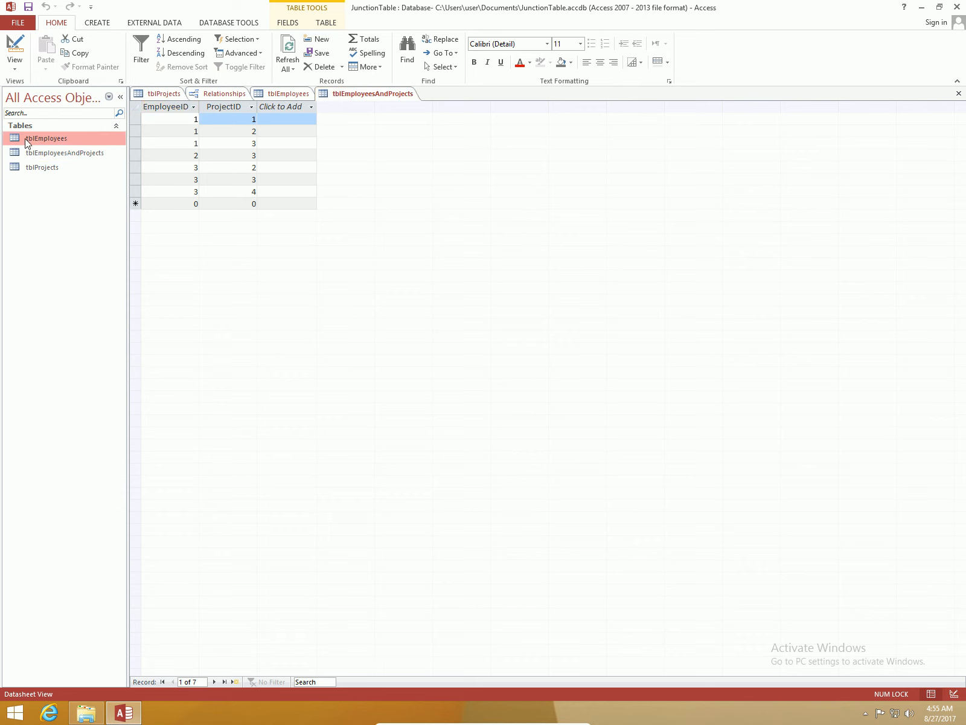
Delete the Test Employee record from tblEmployees with its related records, and refresh the tblEmployeesAndProjects datasheet
click(290, 94)
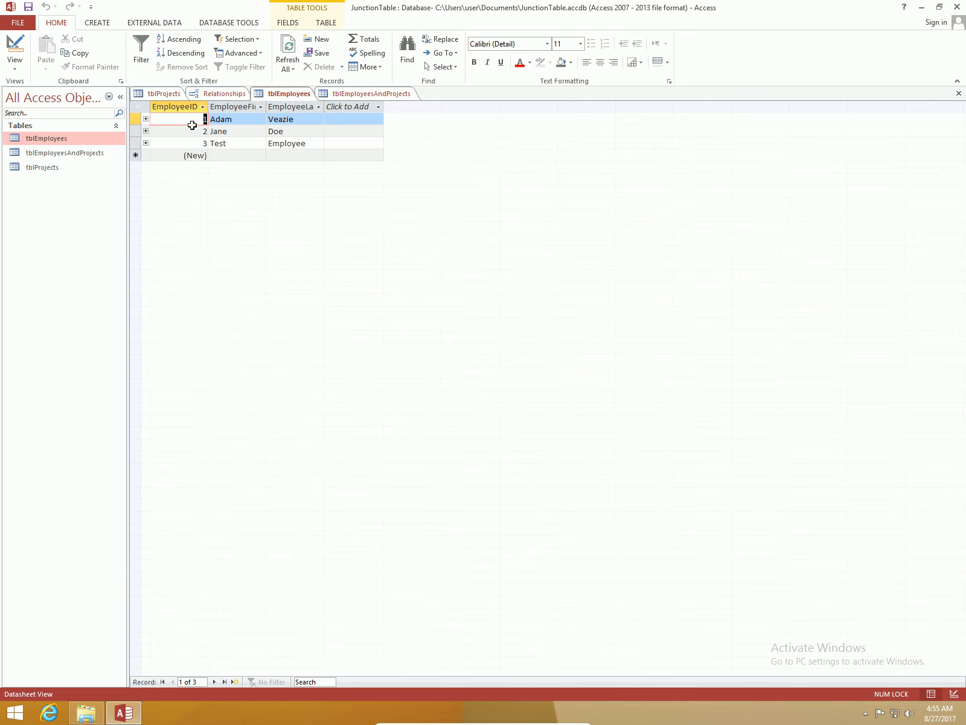
click(135, 143)
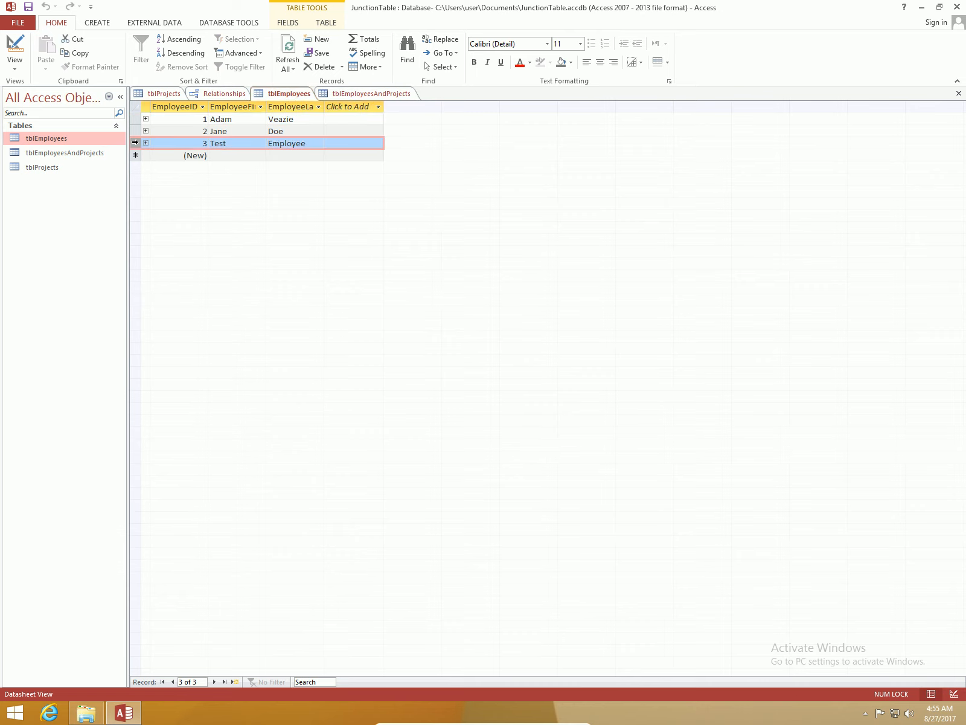
key(Delete)
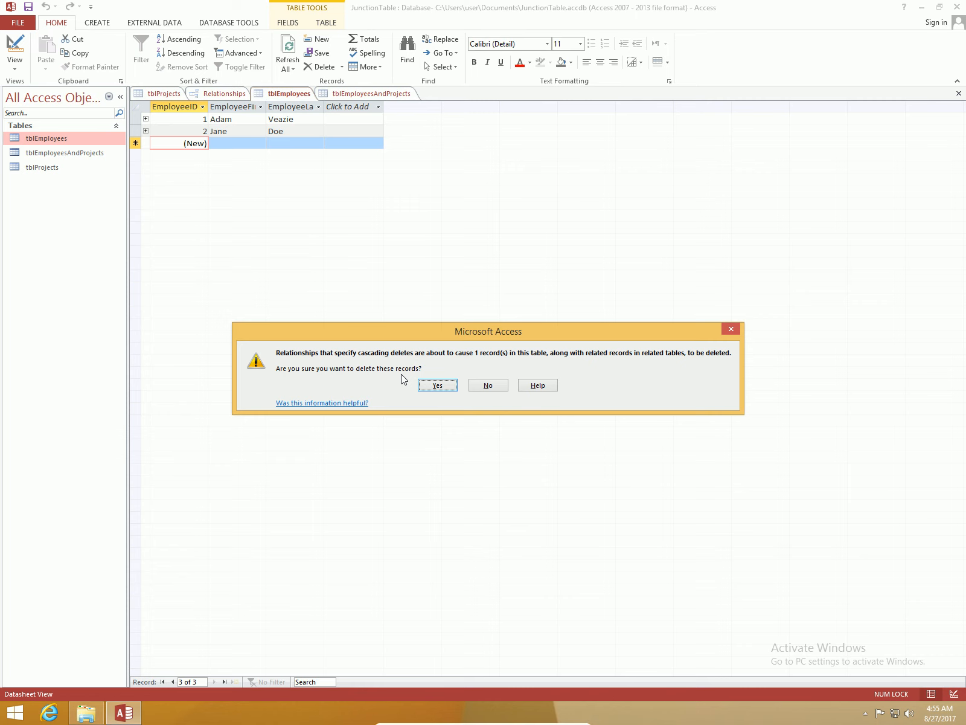
click(436, 384)
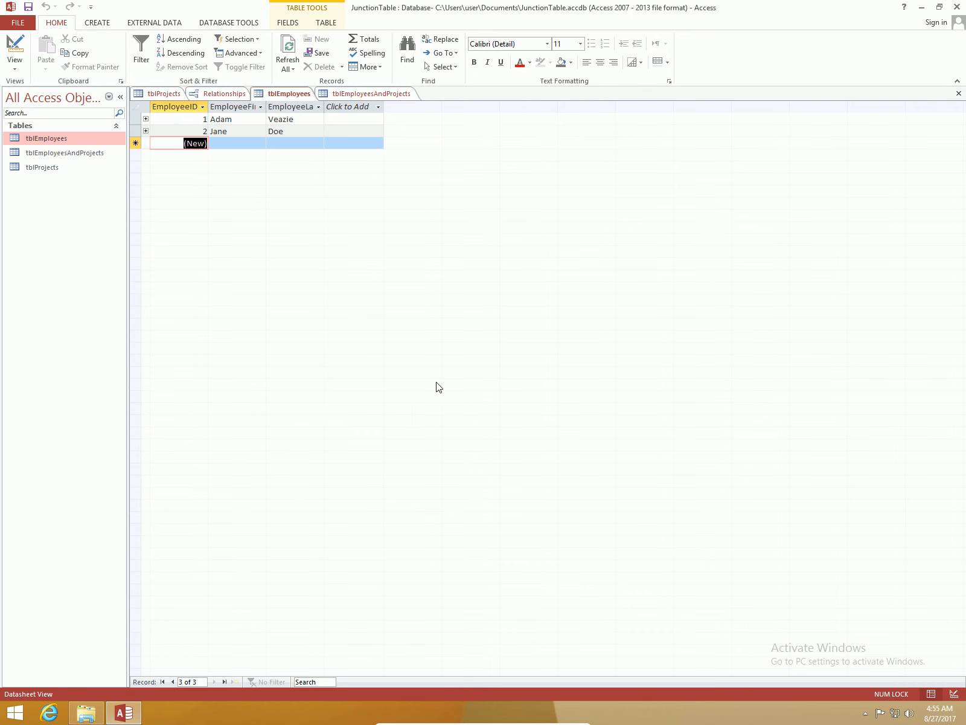
click(379, 93)
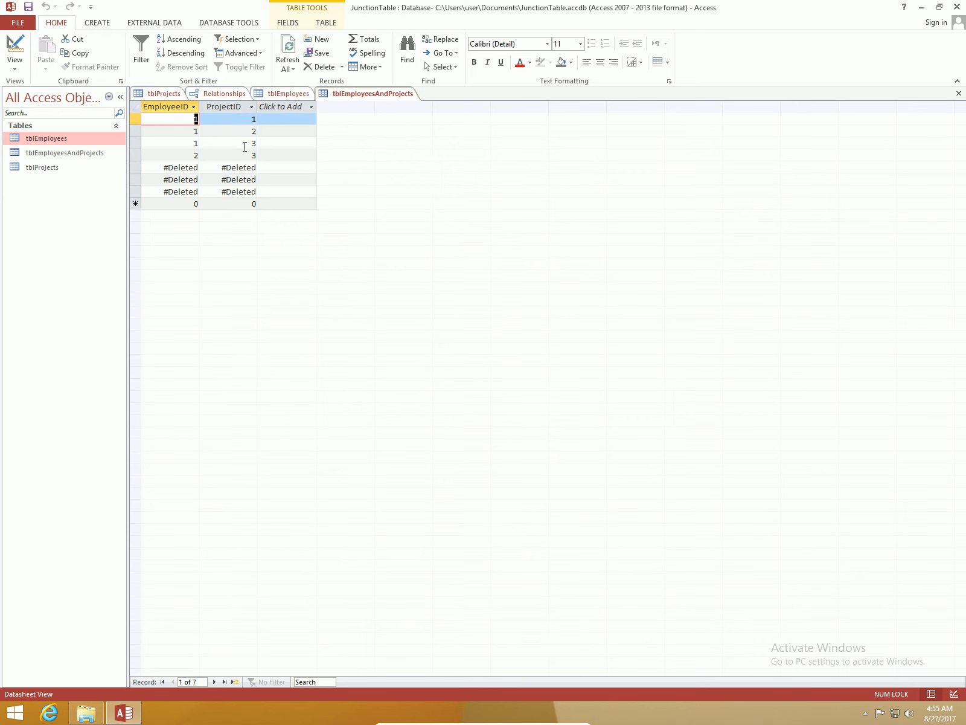
click(282, 48)
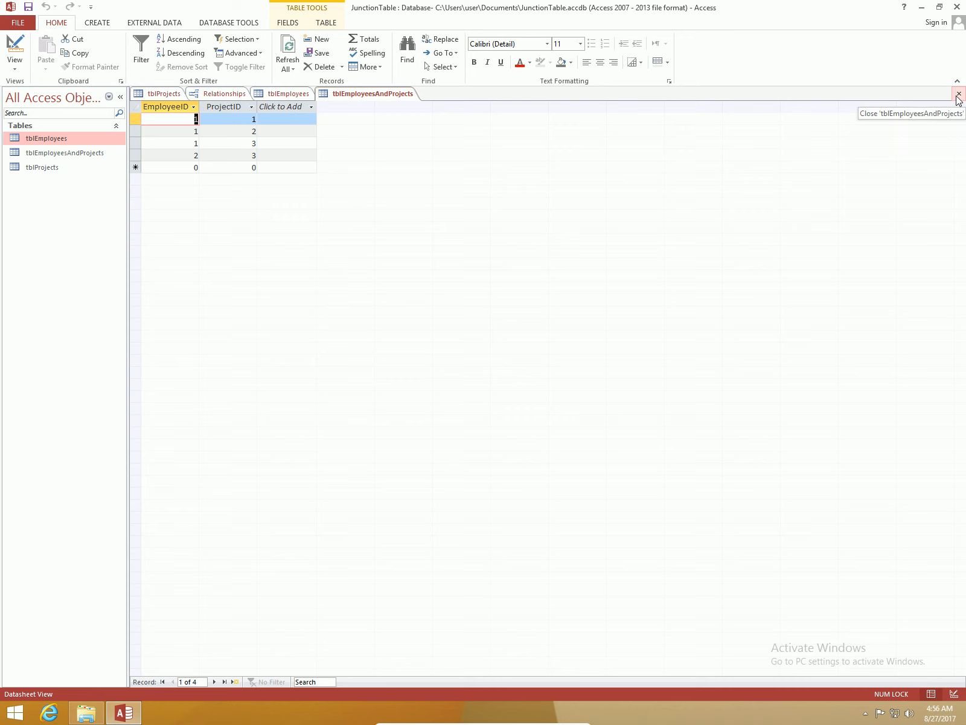
Open tblEmployees in Design view, try to change the EmployeeID data type to Number, and dismiss the message
click(294, 94)
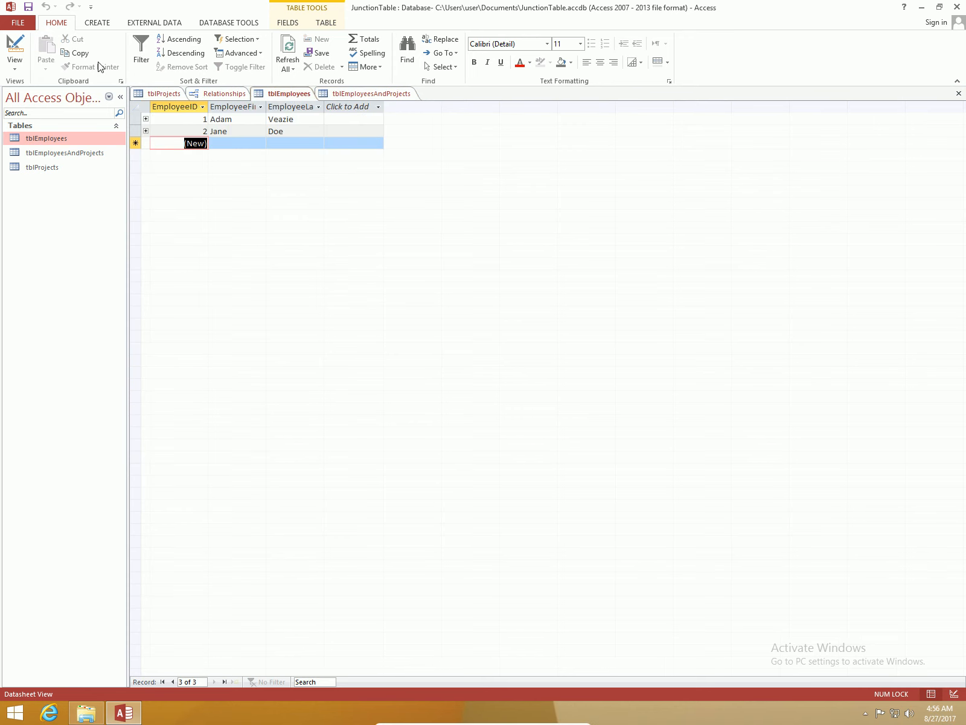
click(15, 47)
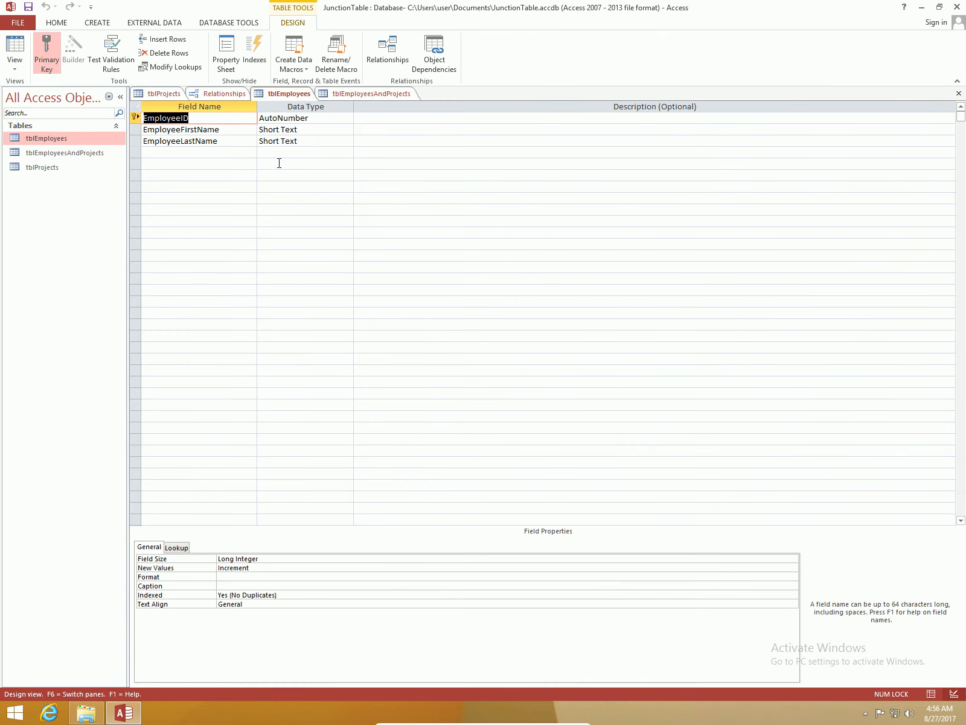
click(351, 121)
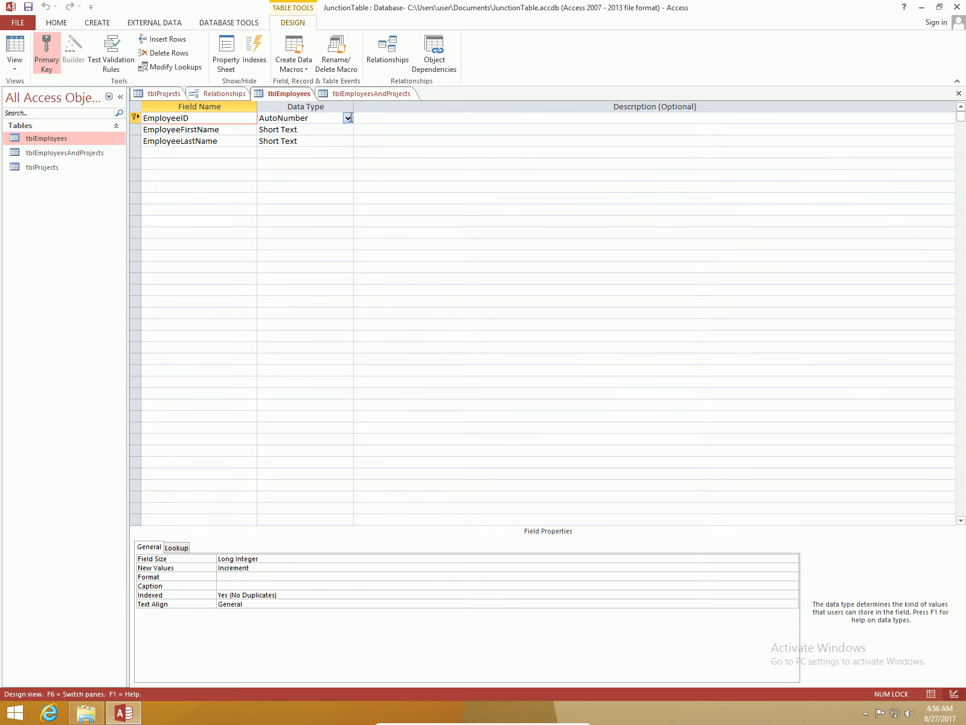
click(350, 120)
click(315, 153)
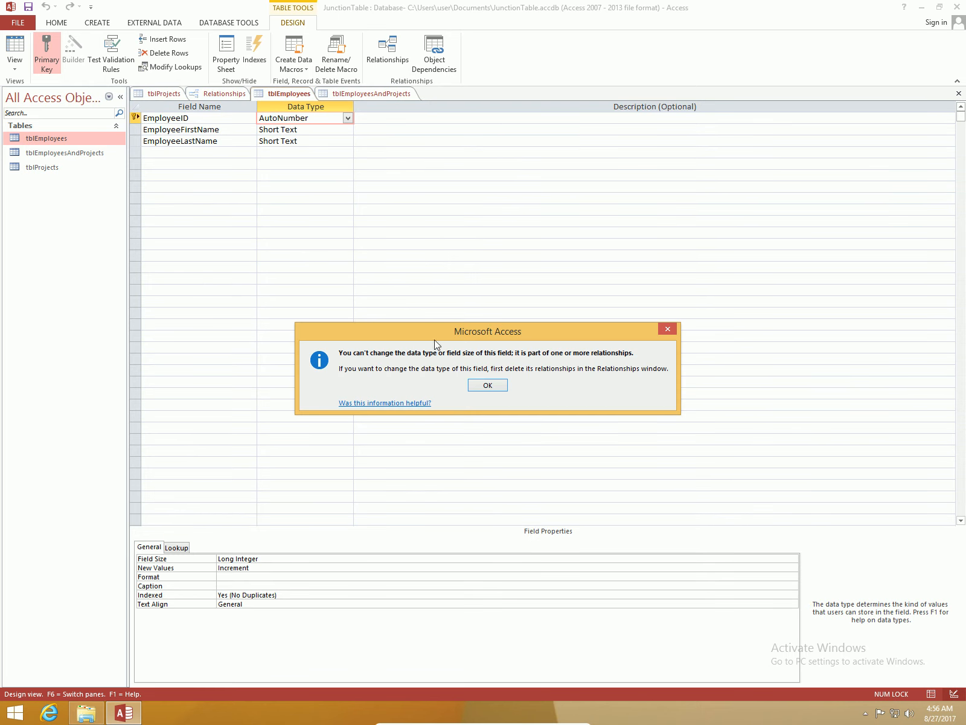
click(487, 385)
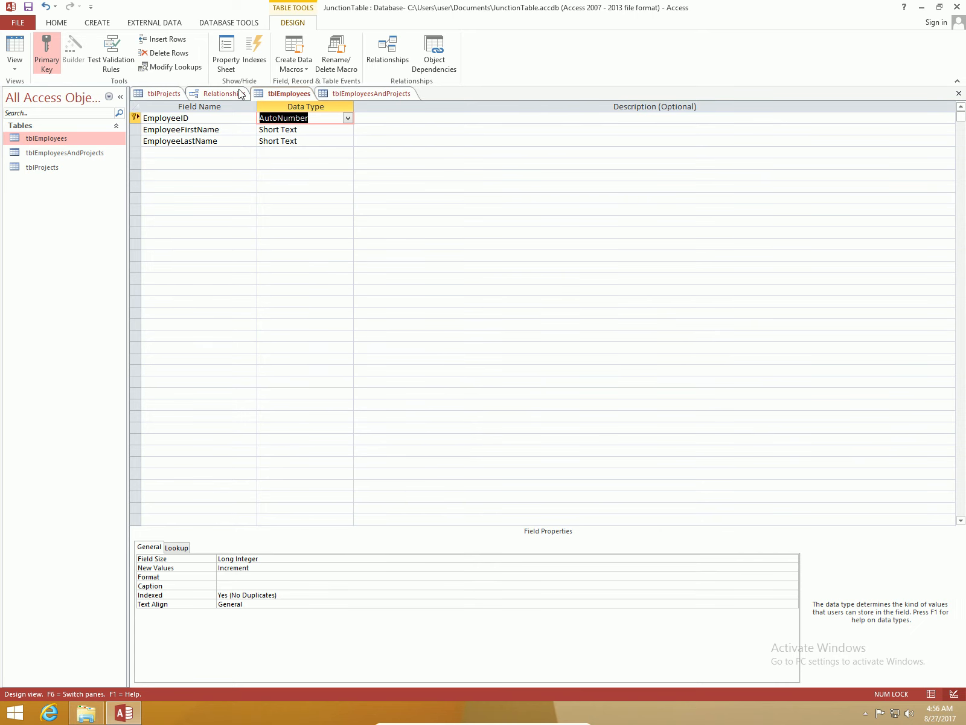
Open the relationships layout, and set the EmployeeID data type in tblEmployees to Number, saving and closing the table design
click(241, 94)
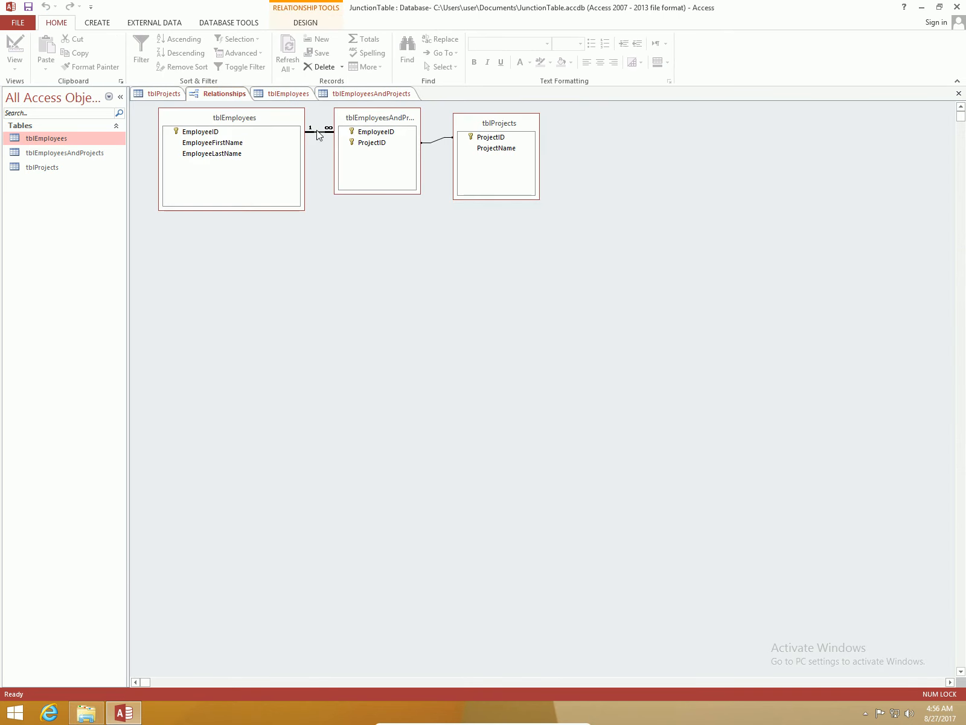
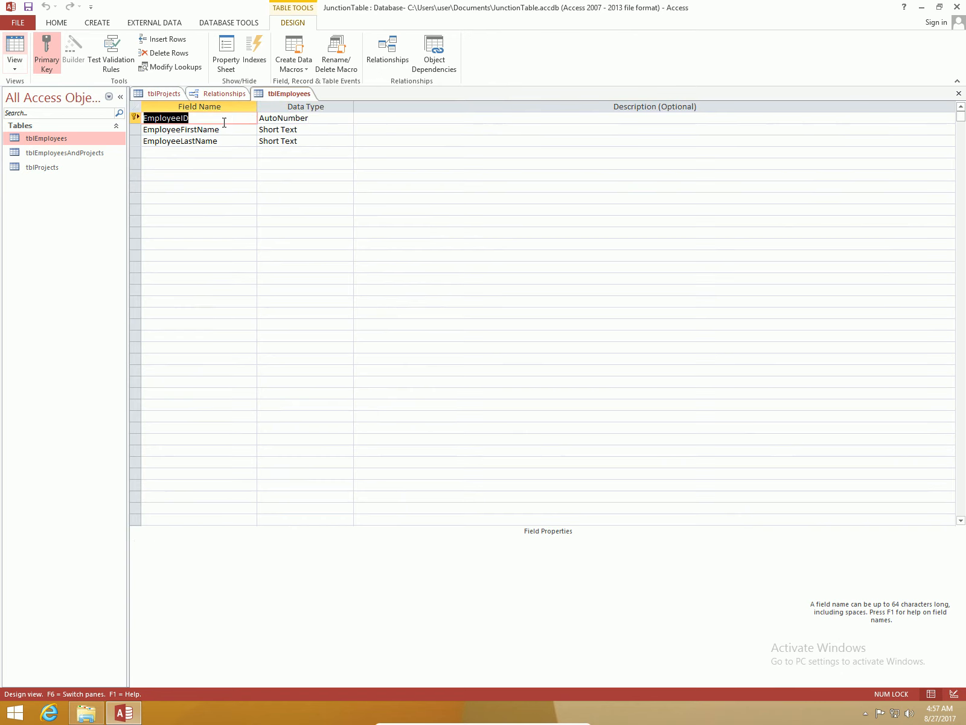
click(339, 117)
click(347, 118)
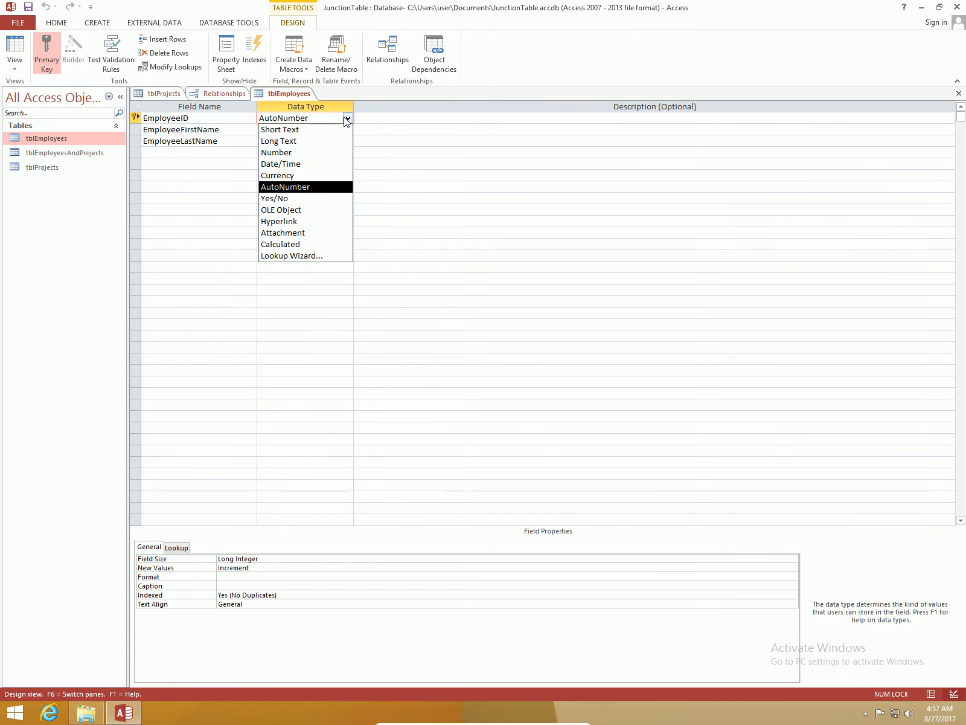
click(286, 152)
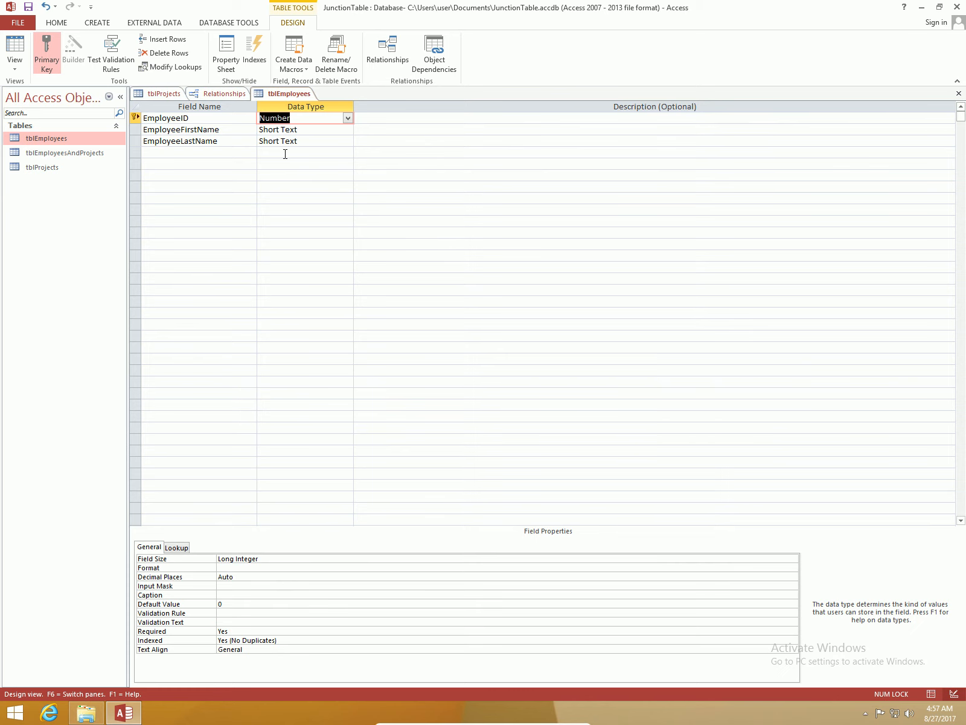
click(29, 8)
click(957, 94)
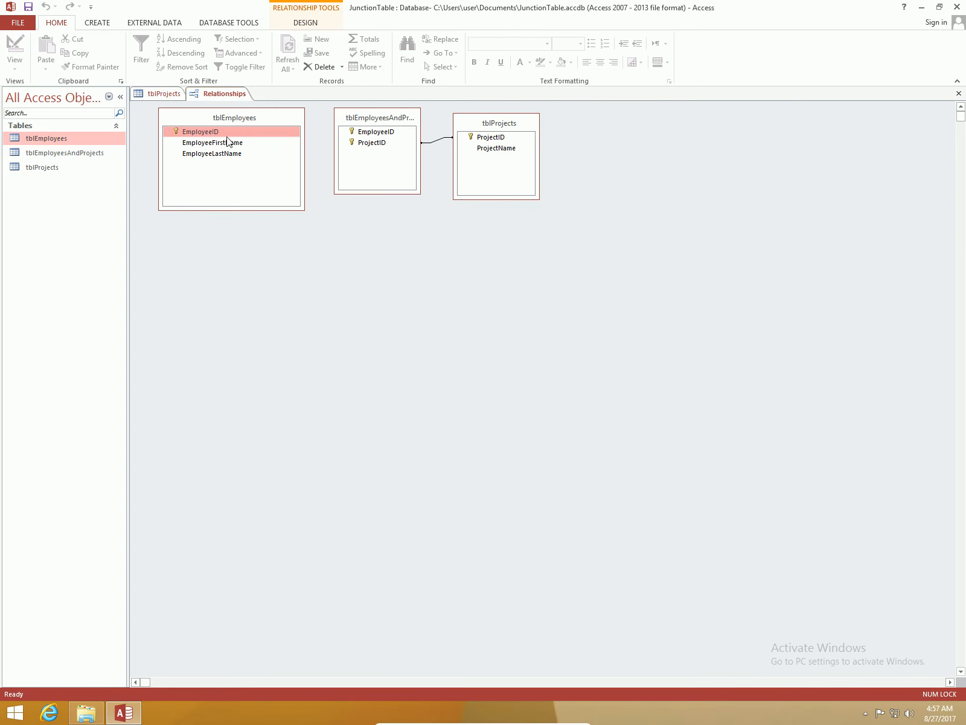
Relate EmployeeID in tblEmployees to EmployeeID in tblEmployeesAndProjects with referential integrity enforced and both Cascade Update and Cascade Delete enabled
drag(229, 132, 366, 132)
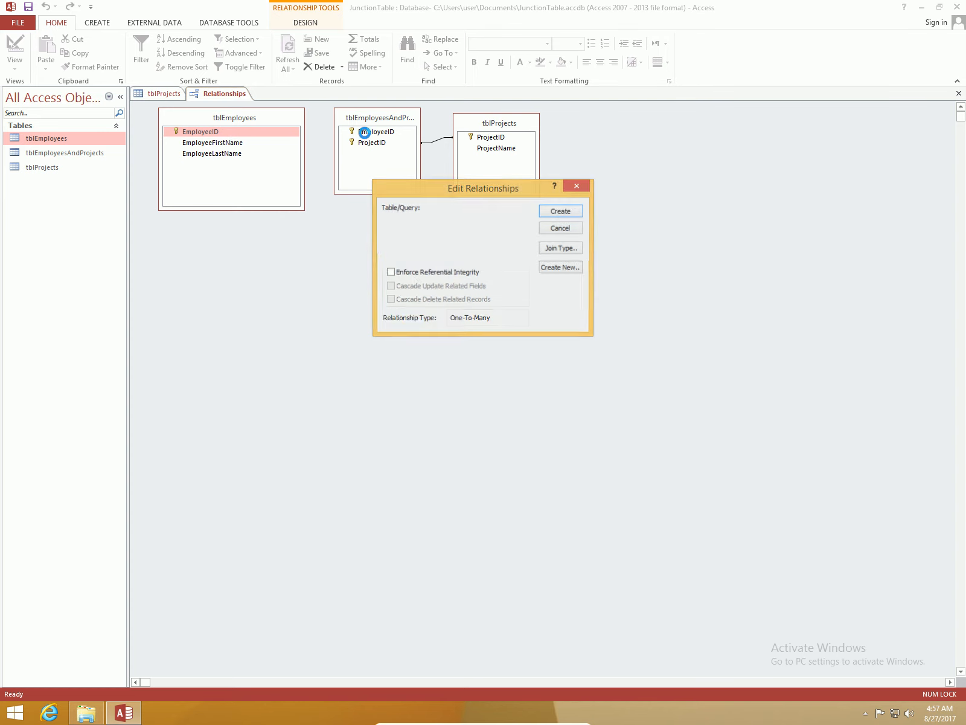
click(416, 274)
click(416, 286)
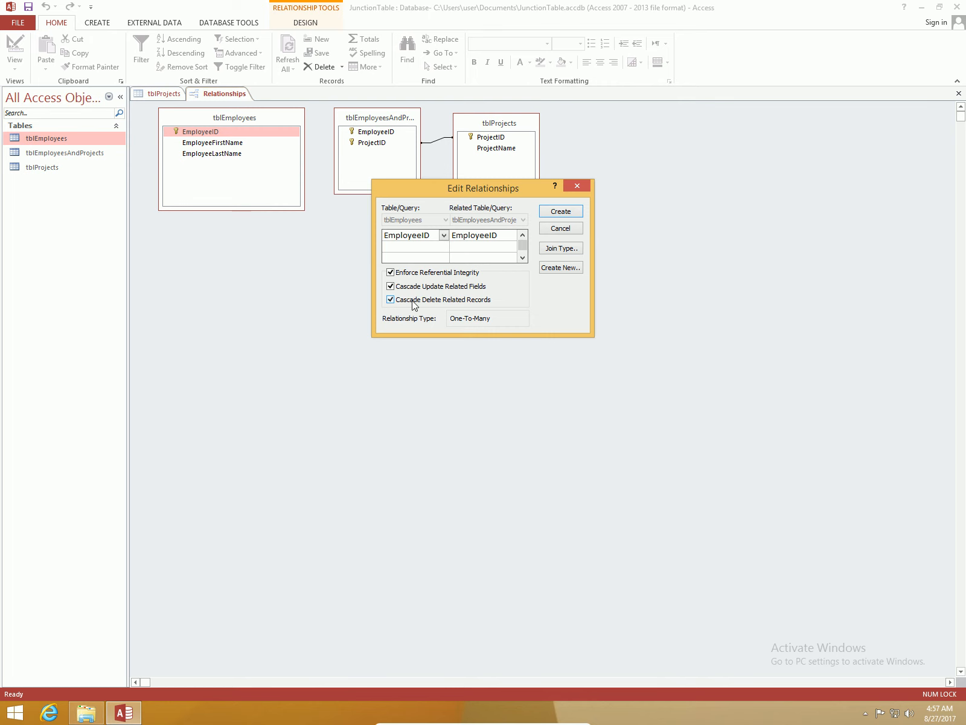
click(553, 212)
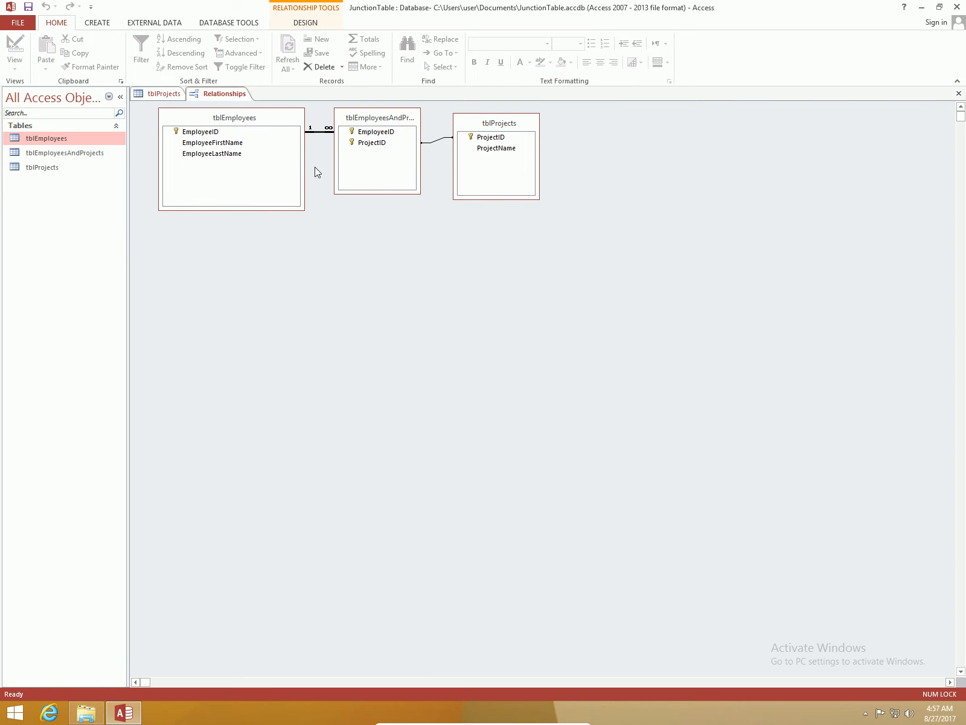
Open tblEmployees and tblEmployeesAndProjects, and add an employee record with EmployeeID 3, first name Test and last name Employee
double_click(67, 144)
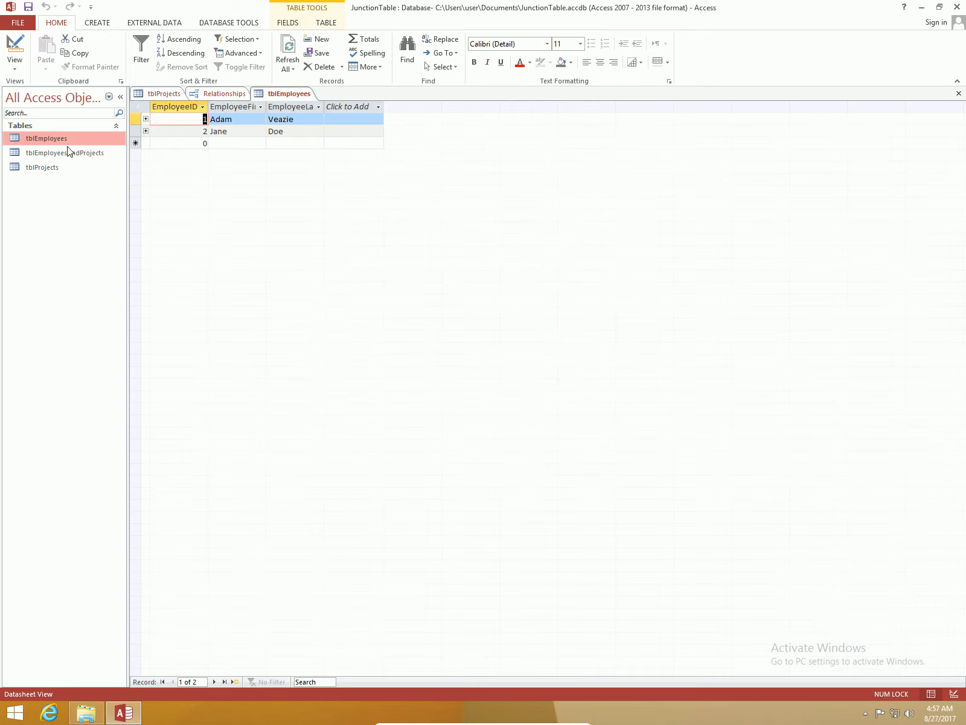
double_click(68, 151)
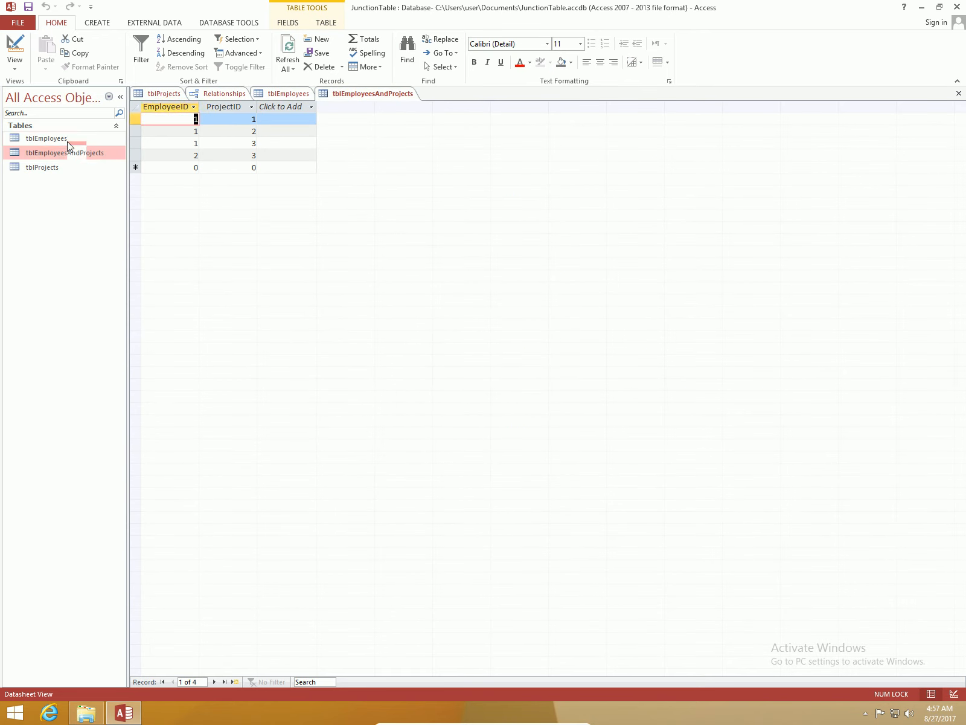
click(67, 140)
click(270, 95)
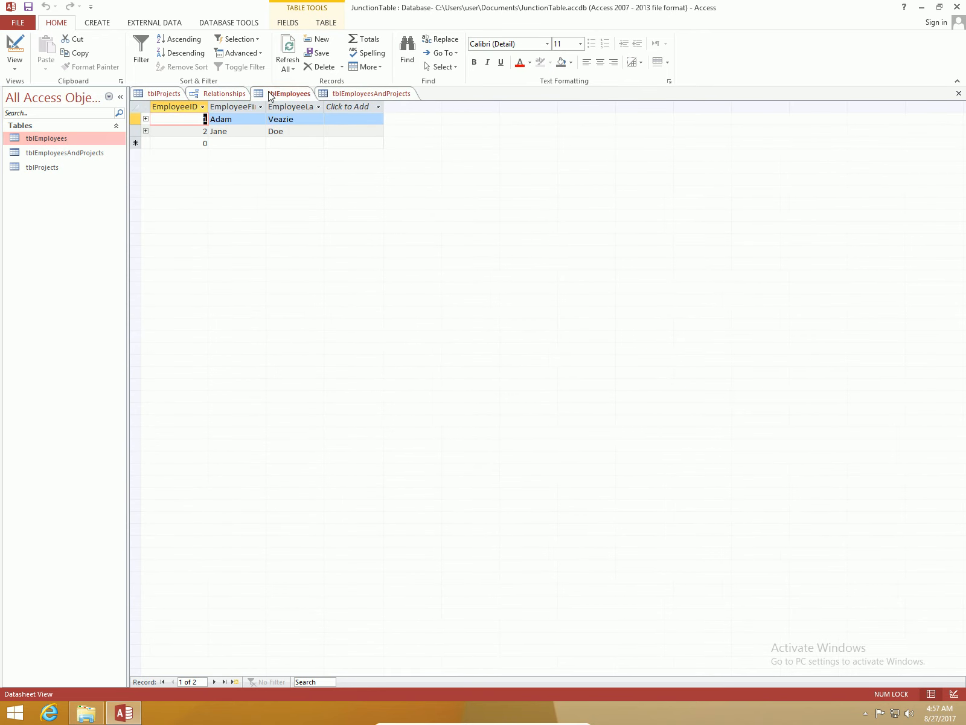
click(215, 142)
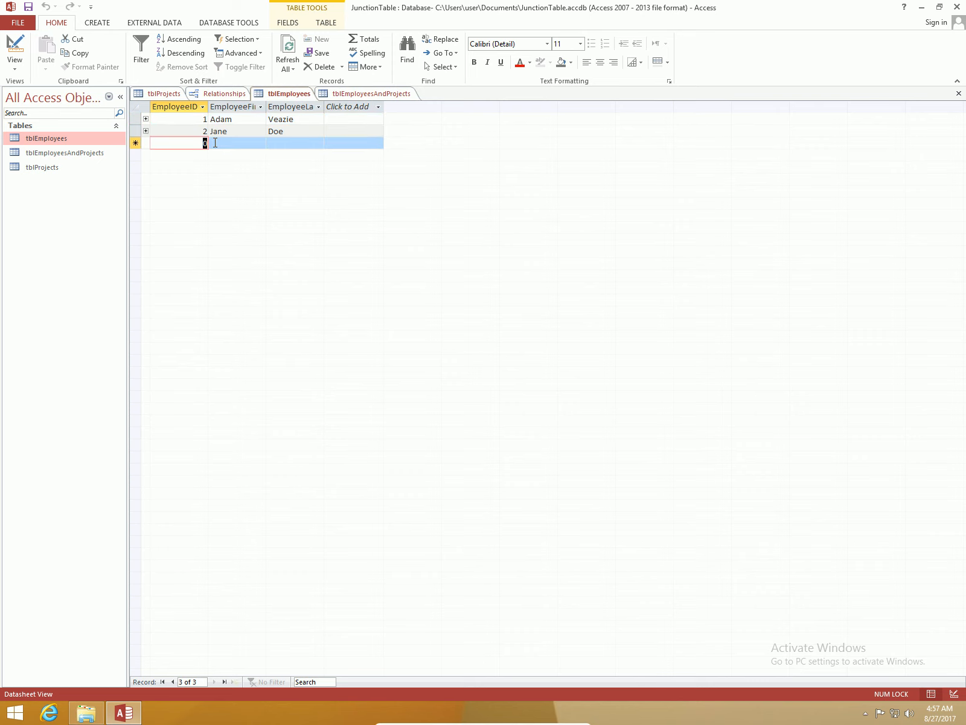
text(3)
key(Tab)
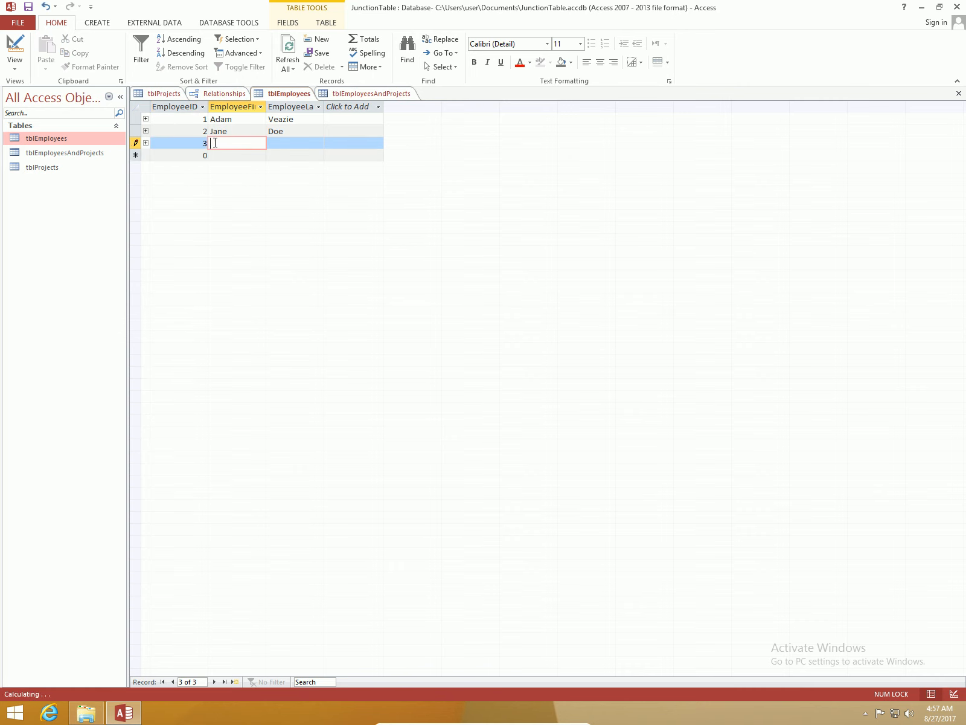
text(Test)
key(Tab)
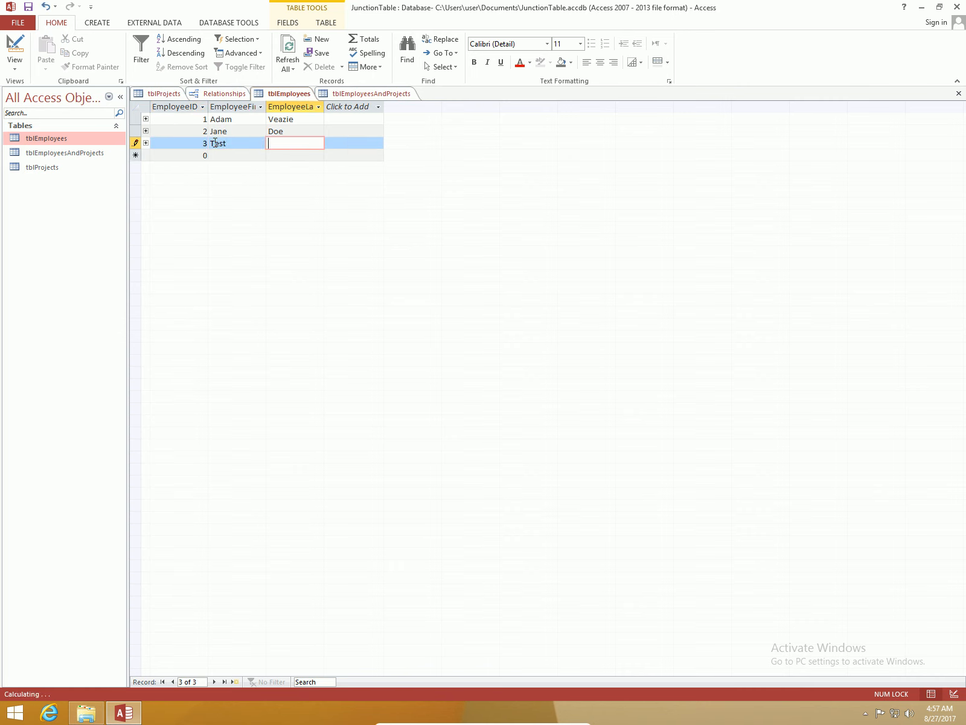
text(Employee)
key(Tab)
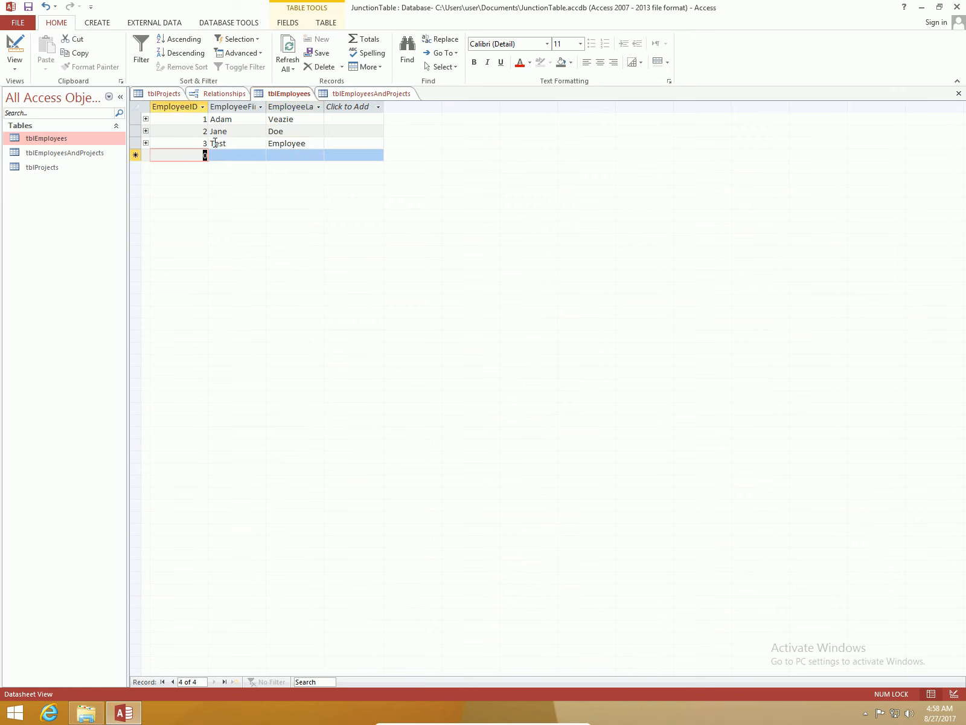
Add records to tblEmployeesAndProjects assigning EmployeeID 3 to ProjectIDs 2, 3 and 4, and return to the tblEmployees datasheet
click(342, 94)
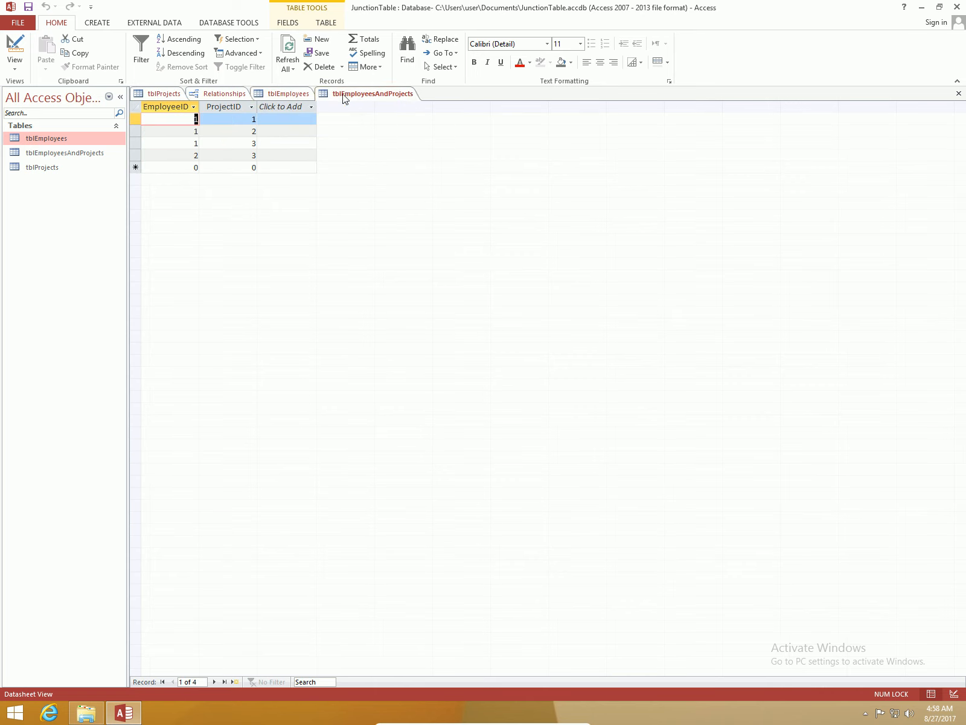
click(197, 168)
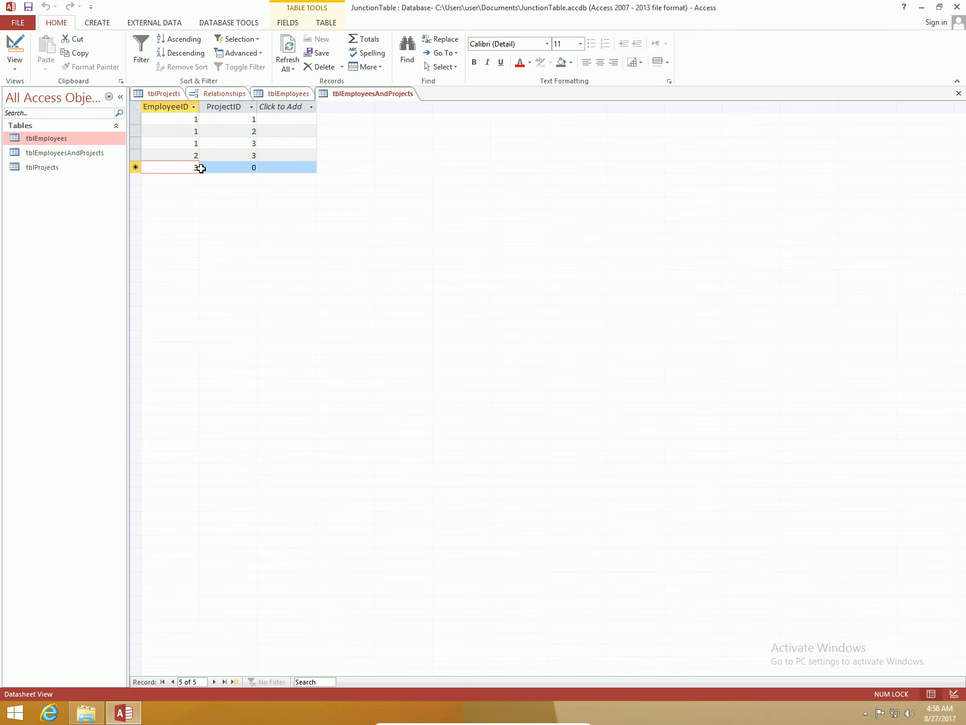
text(3)
key(Tab)
text(2)
key(Tab)
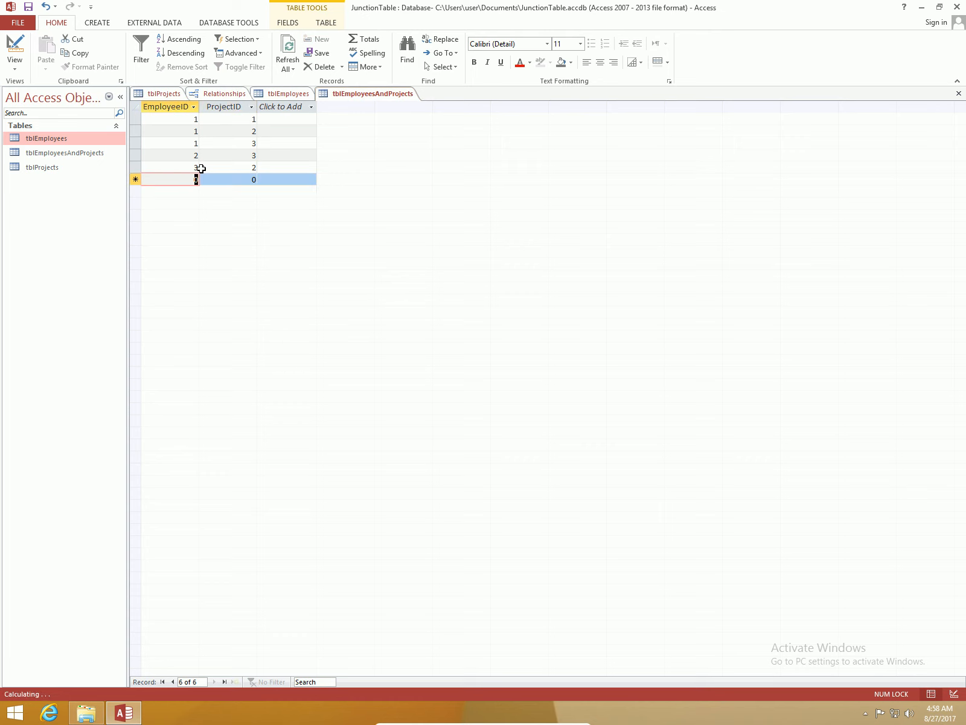
text(3)
key(Tab)
text(3)
key(Tab)
text(3)
key(Tab)
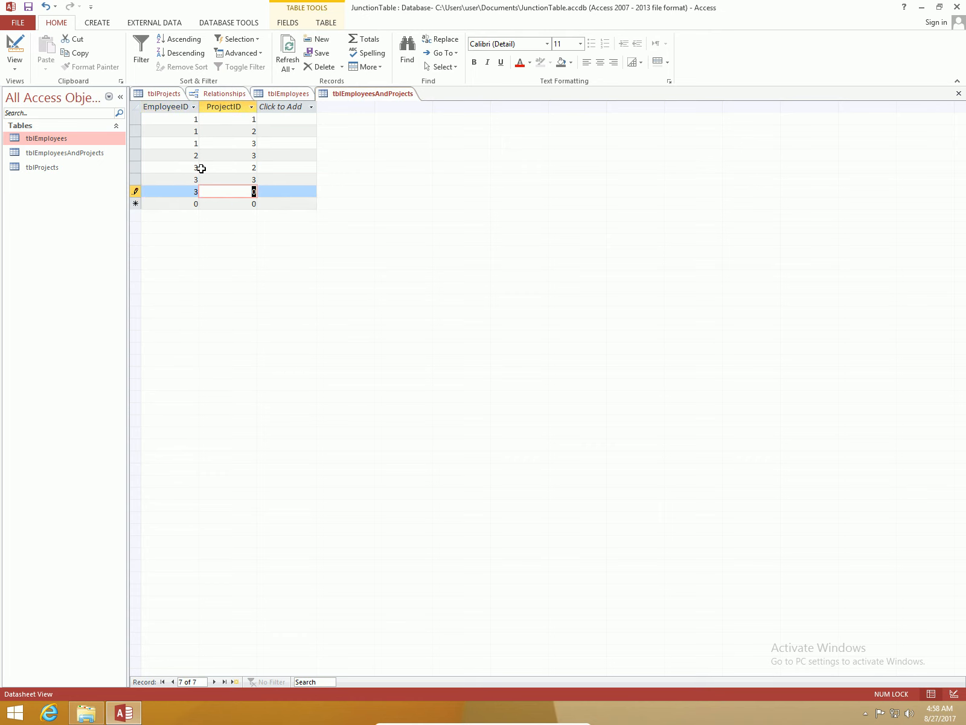
text(4)
key(Tab)
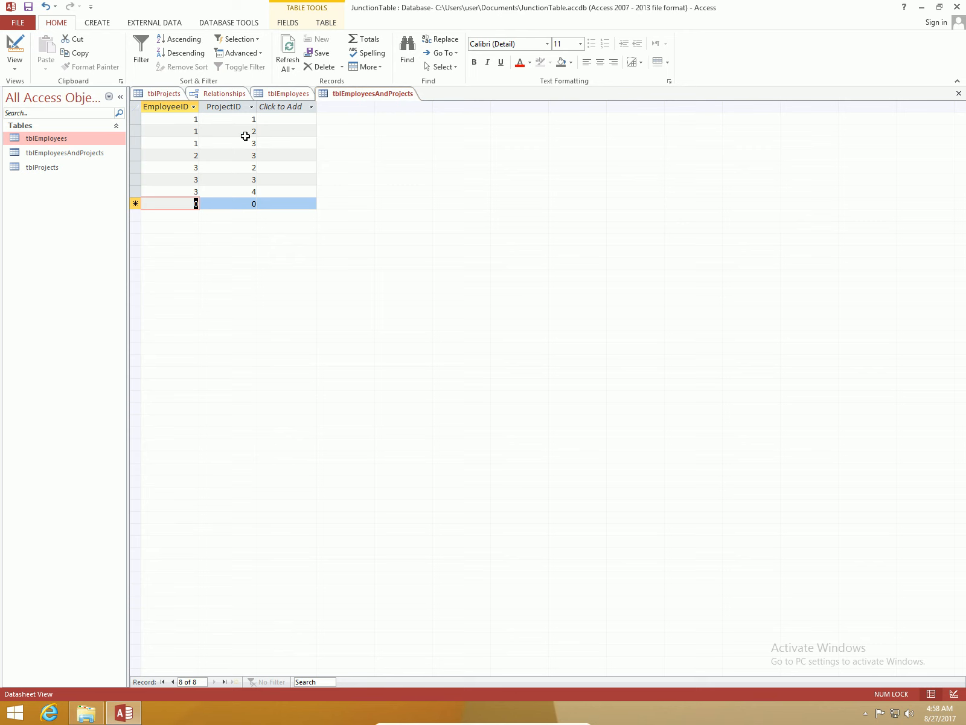
click(284, 93)
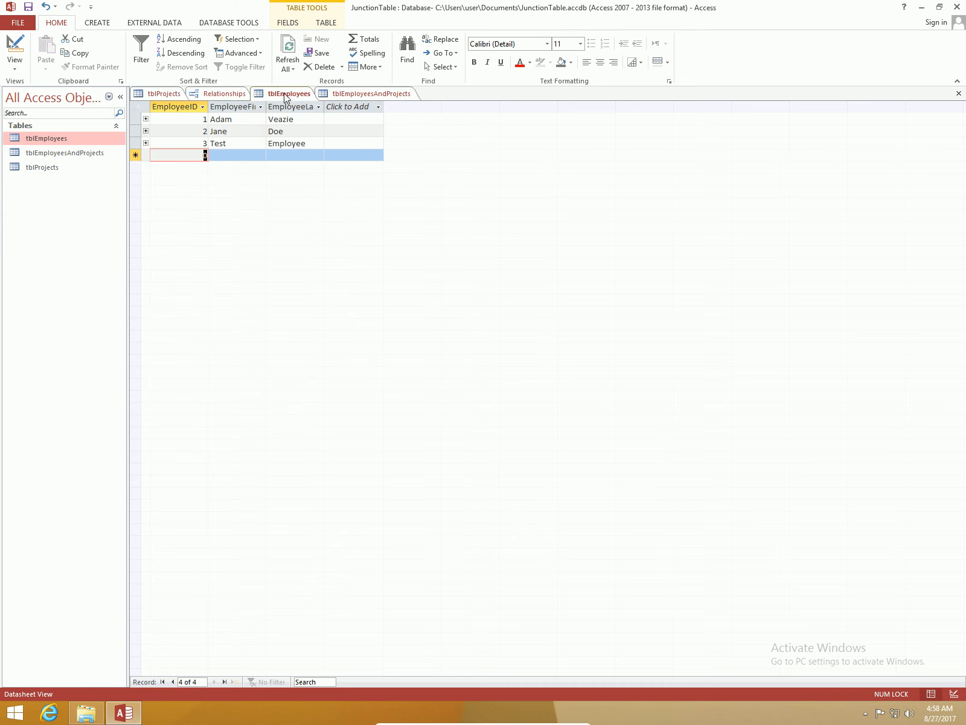
Set the Test Employee record's EmployeeID to 632 in tblEmployees, save the record, and check the related rows in tblEmployeesAndProjects
click(205, 143)
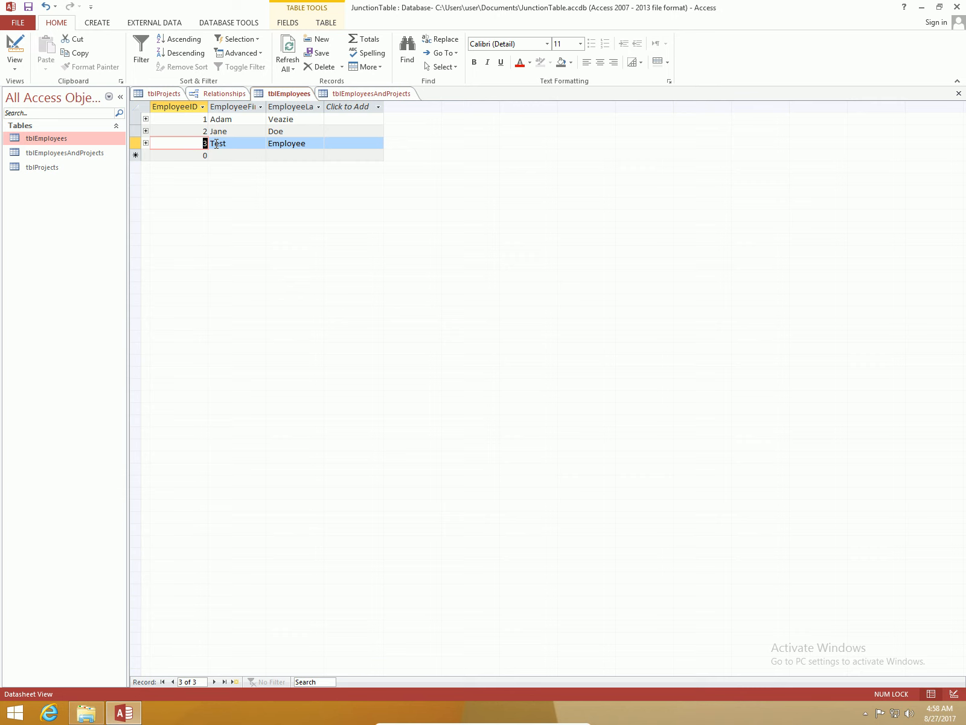
text(632)
double_click(217, 144)
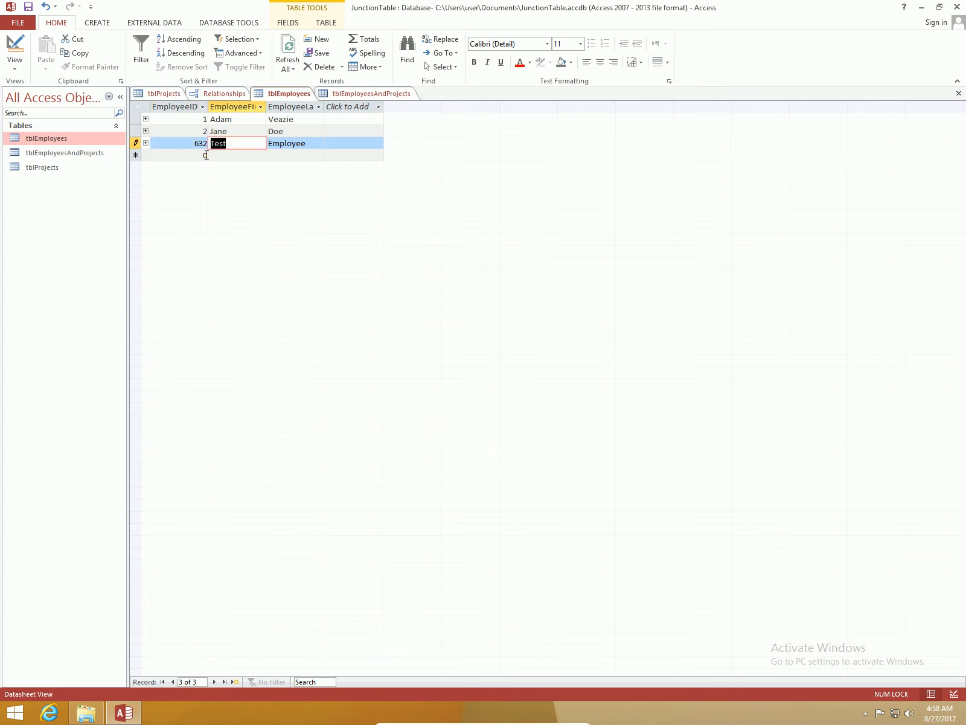
click(203, 131)
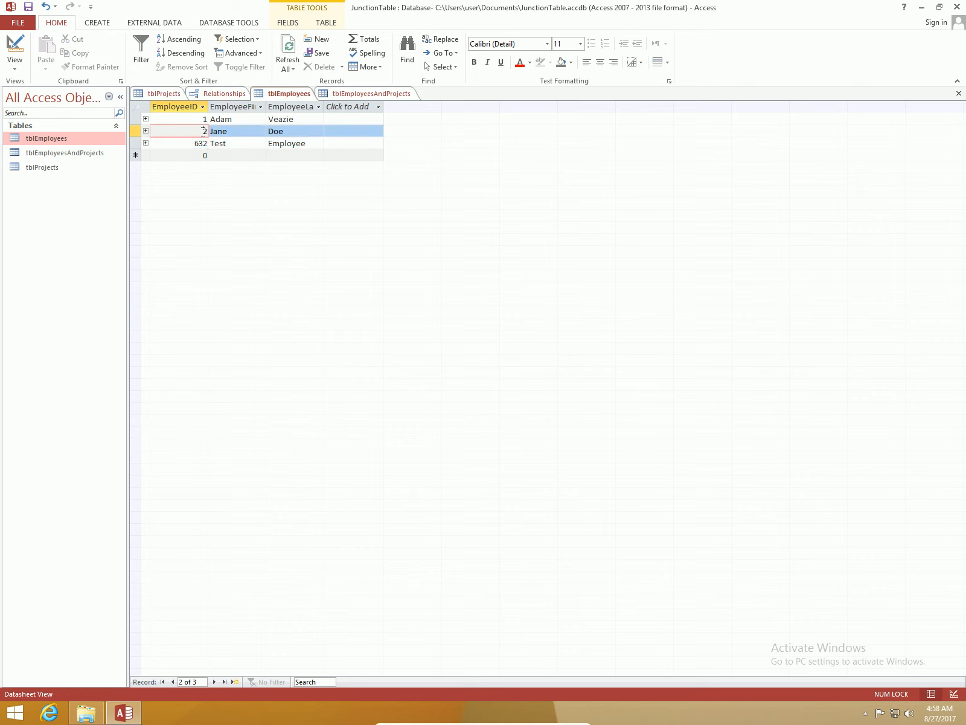
double_click(204, 131)
click(360, 93)
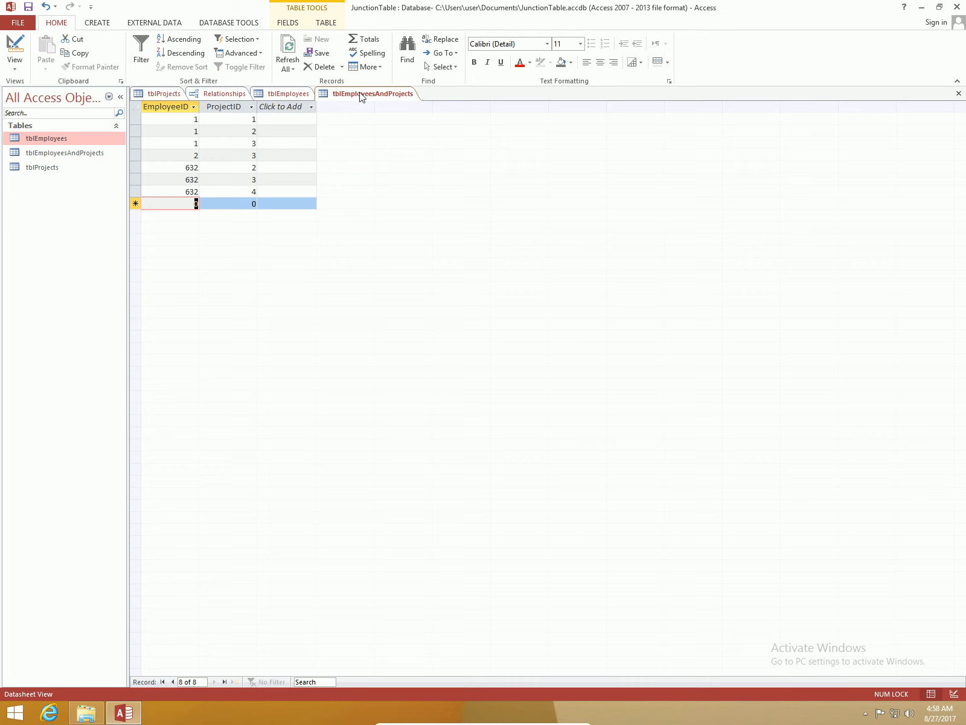
Delete the Test Employee record from tblEmployees with its cascading related records, and refresh the tblEmployeesAndProjects datasheet
click(286, 93)
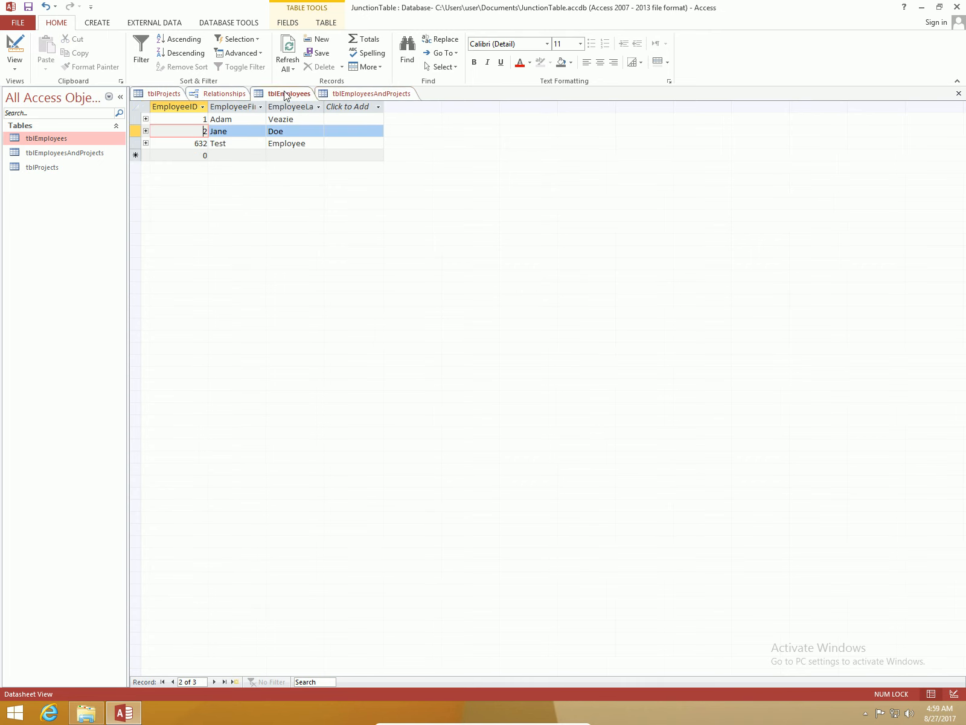
click(135, 143)
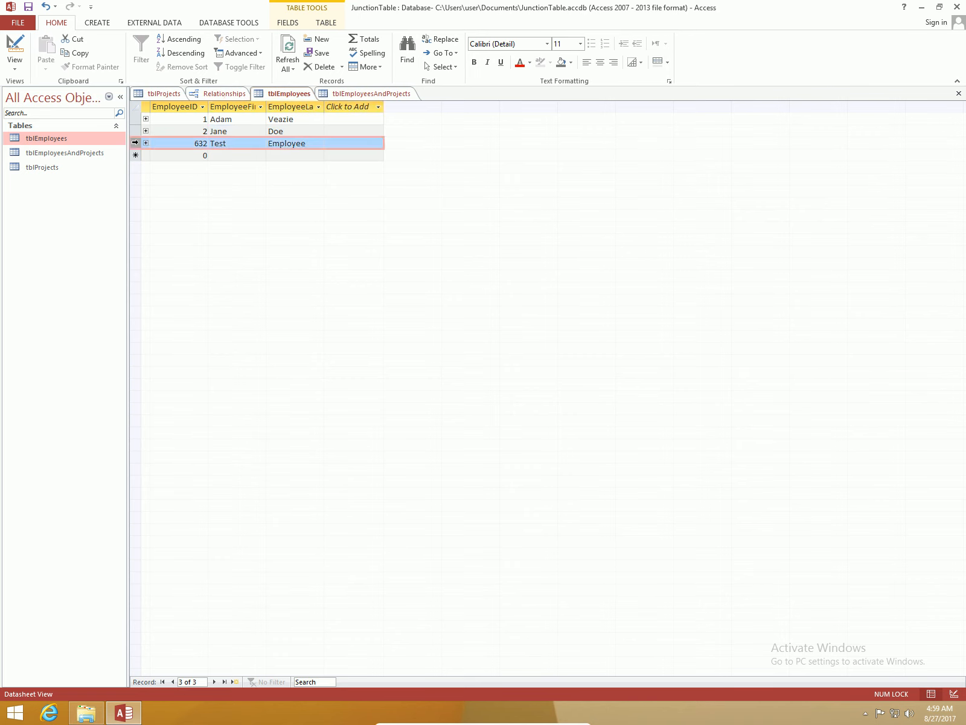
key(Delete)
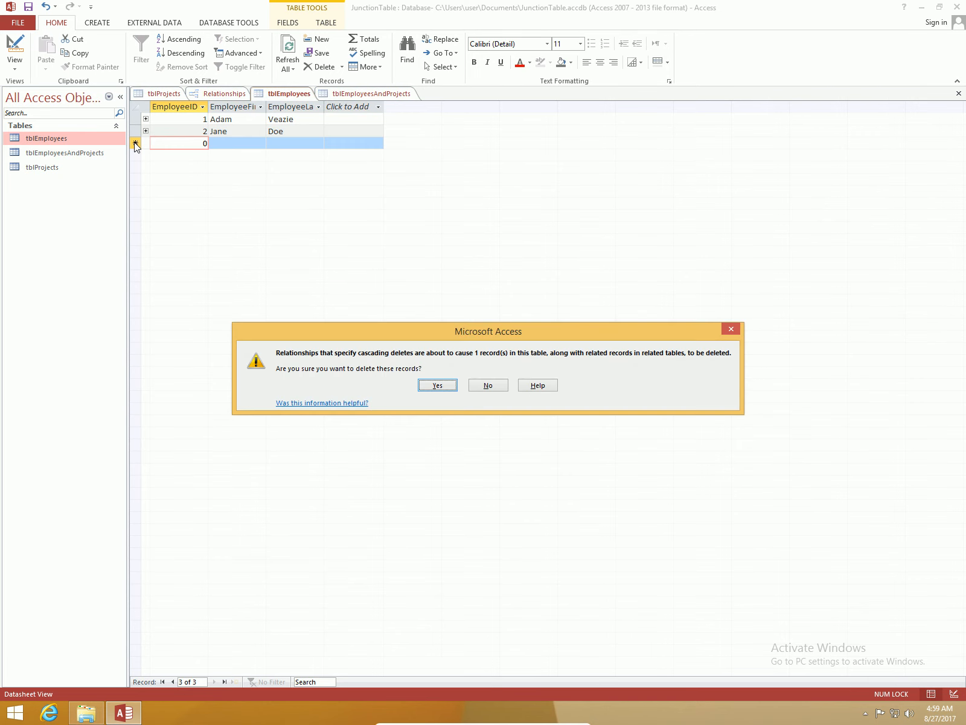
key(Return)
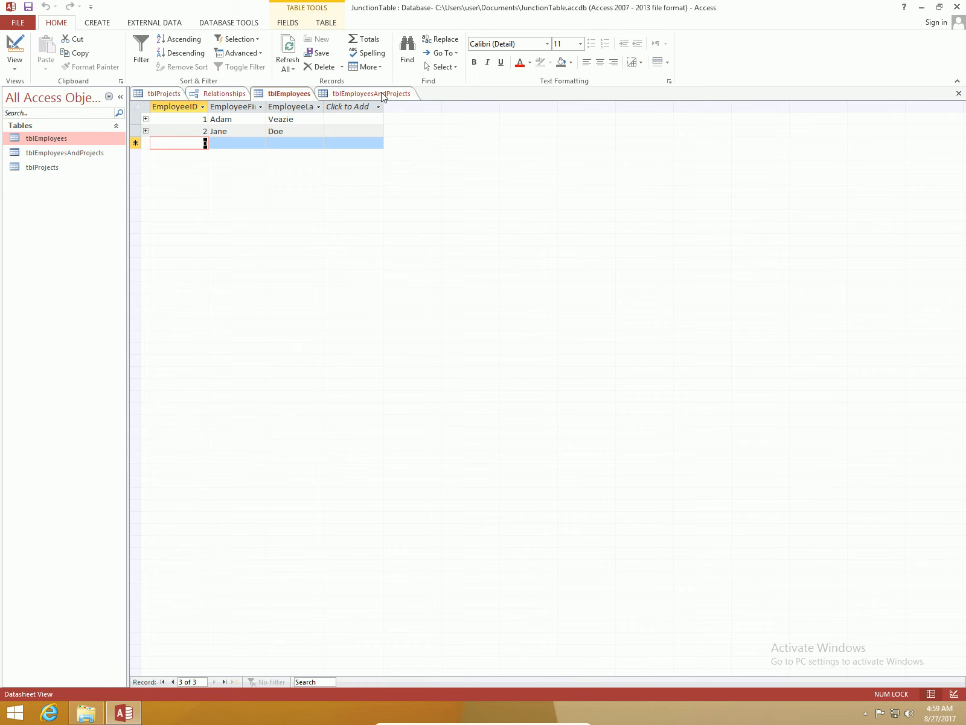
click(369, 94)
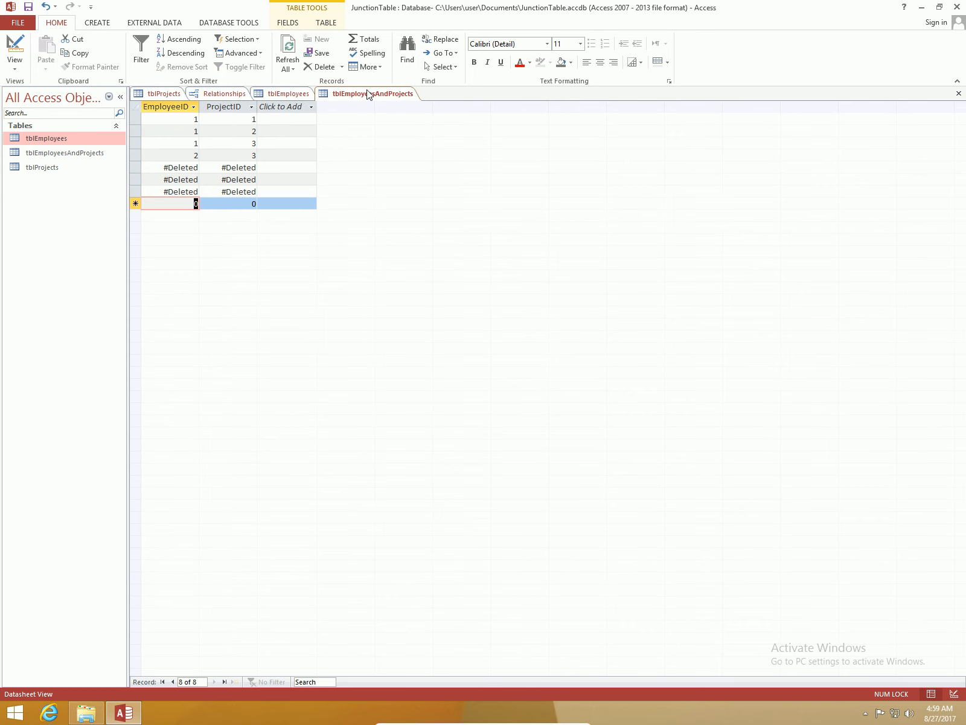
click(289, 52)
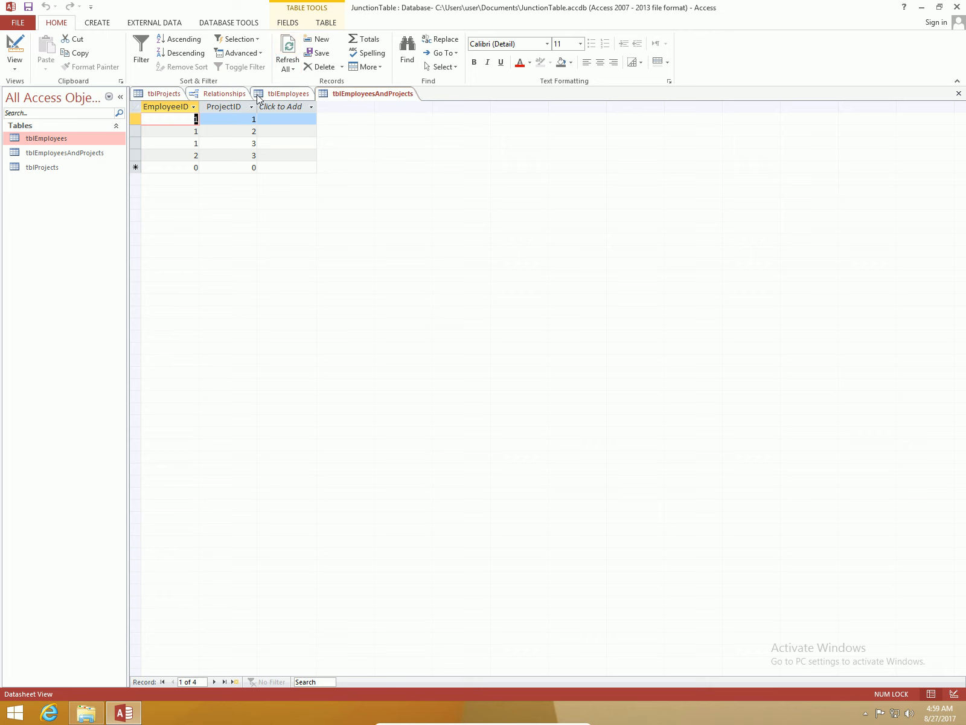
Add an employee record to tblEmployees with EmployeeID 554, first name test and last name employee
click(275, 94)
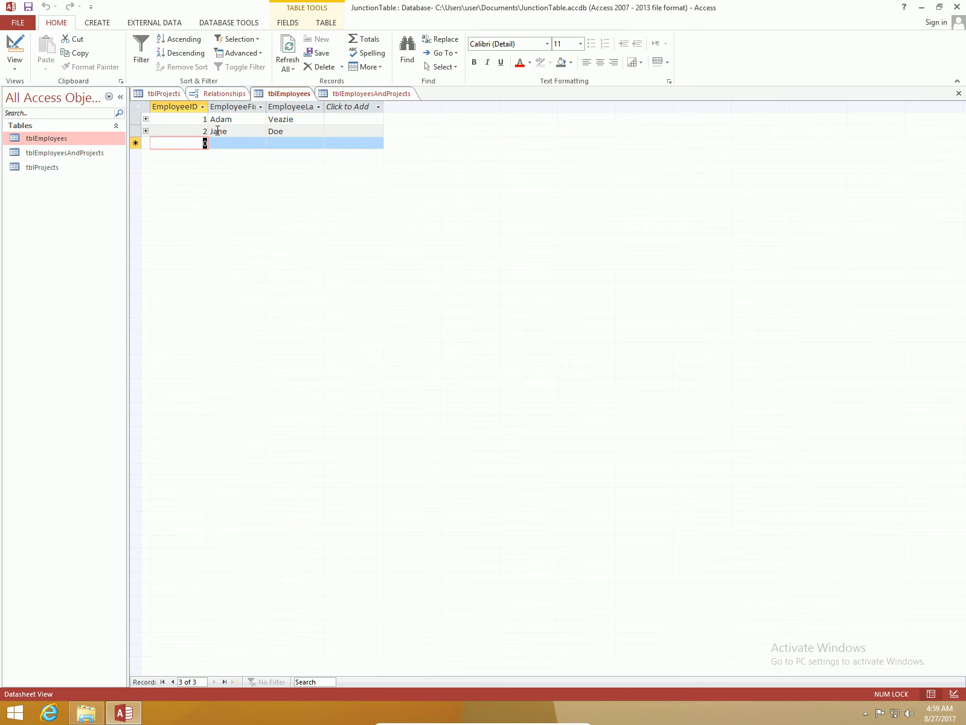
text(554)
key(Tab)
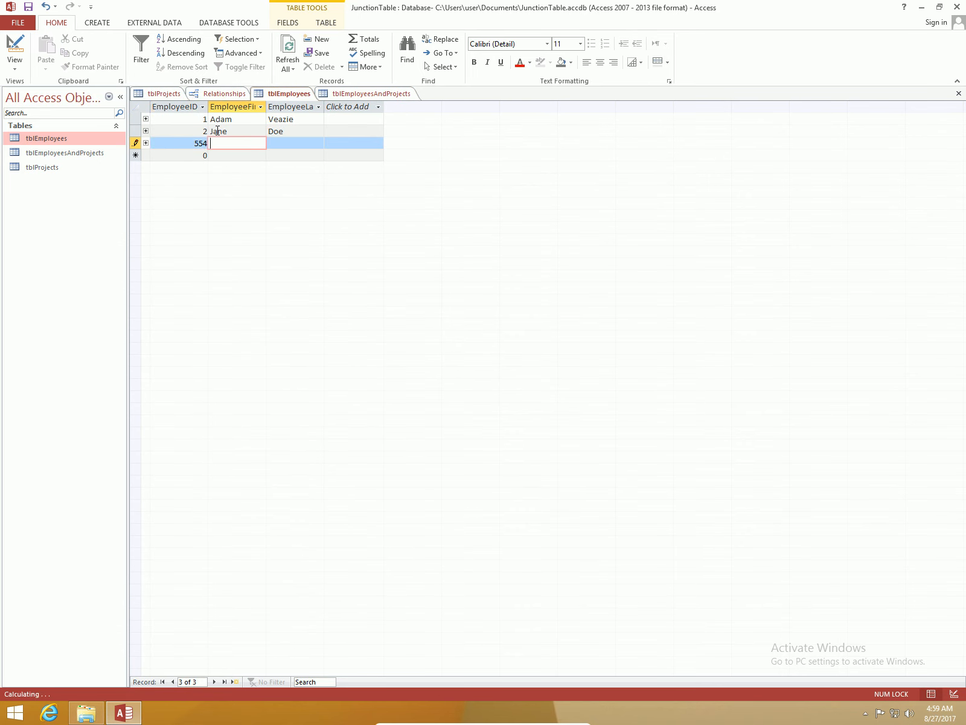
text(test)
key(Tab)
text(employee)
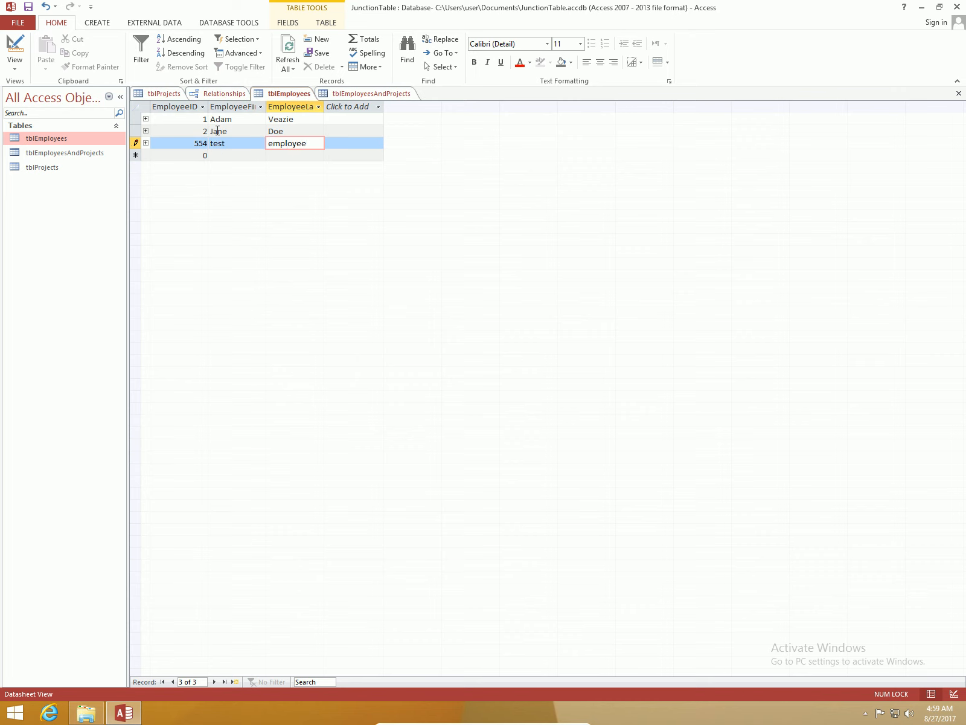
key(Tab)
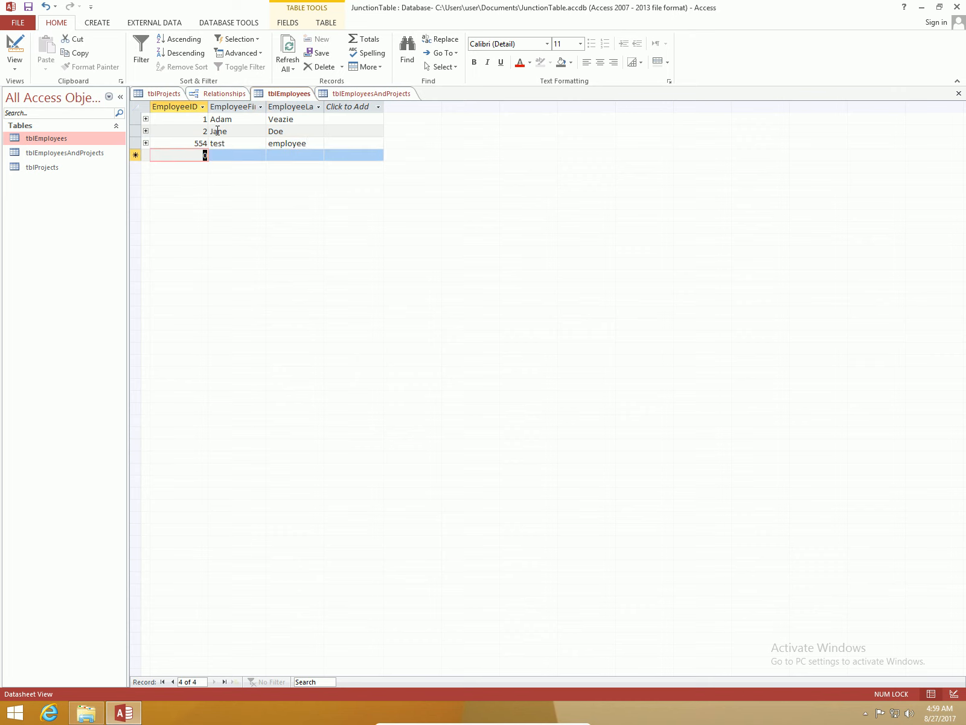
Add three records to tblEmployeesAndProjects assigning EmployeeID 554 to ProjectIDs 2, 3 and 4
click(391, 95)
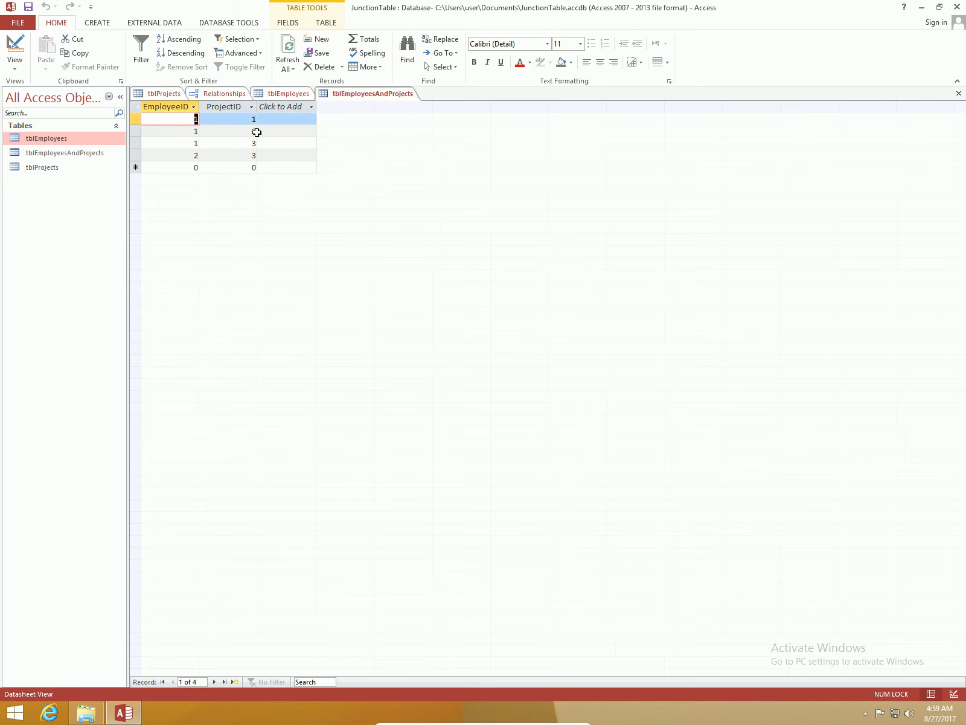
click(193, 167)
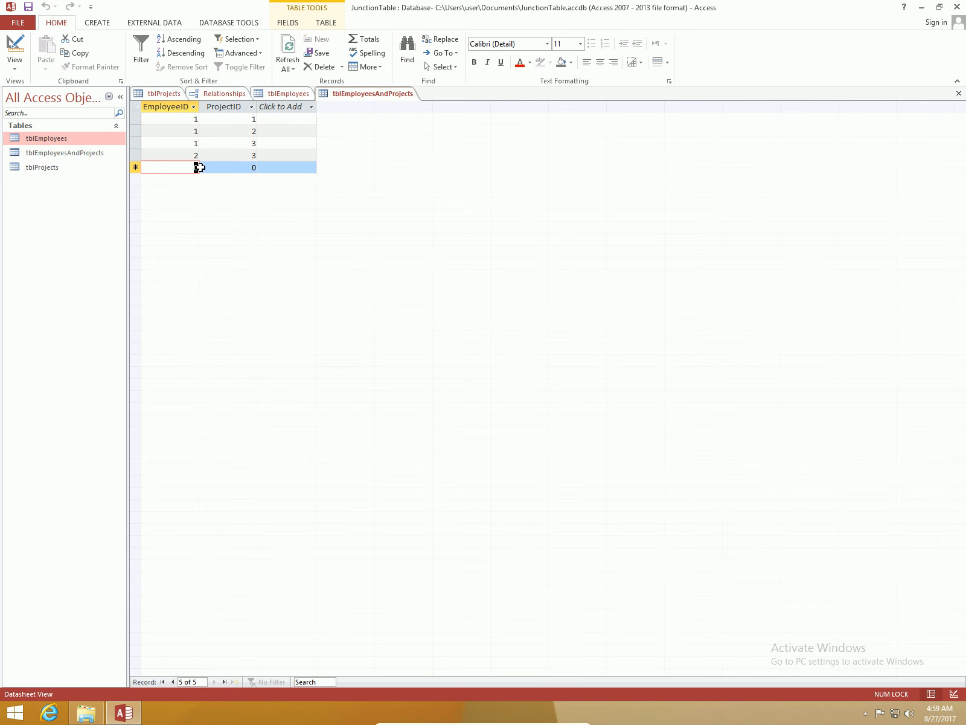
text(554)
key(Tab)
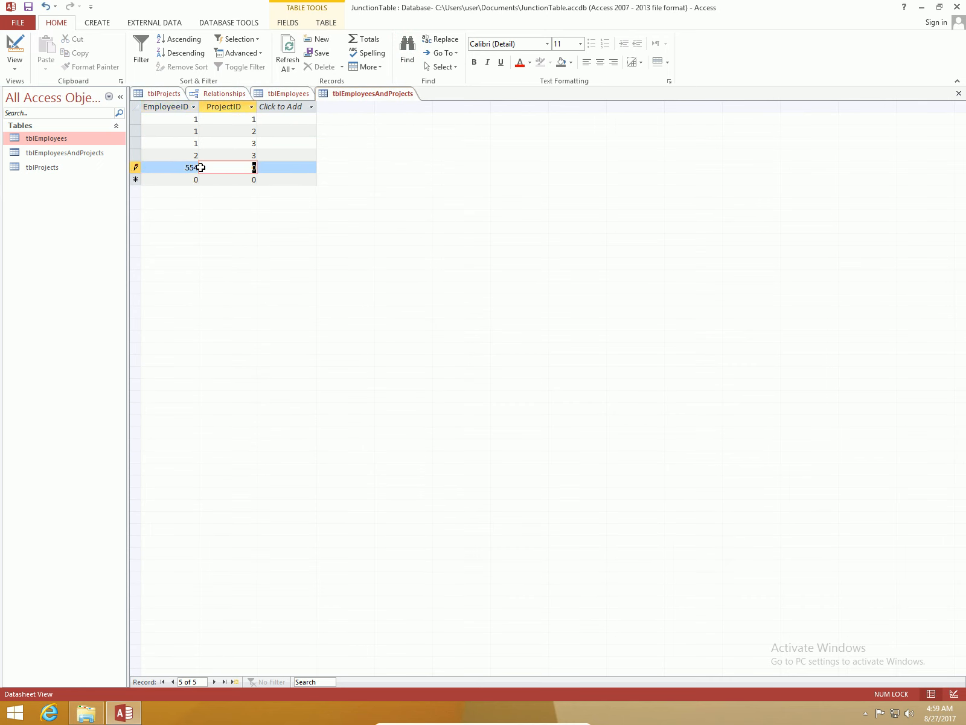
text(2)
key(Tab)
text(554)
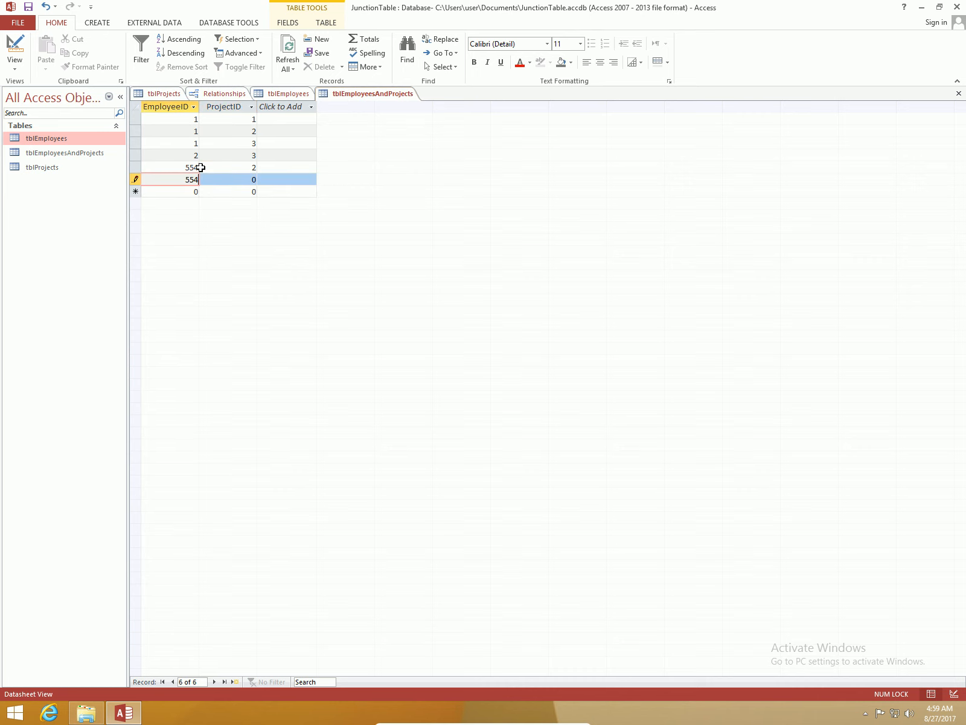
key(Tab)
text(3)
key(Tab)
text(554)
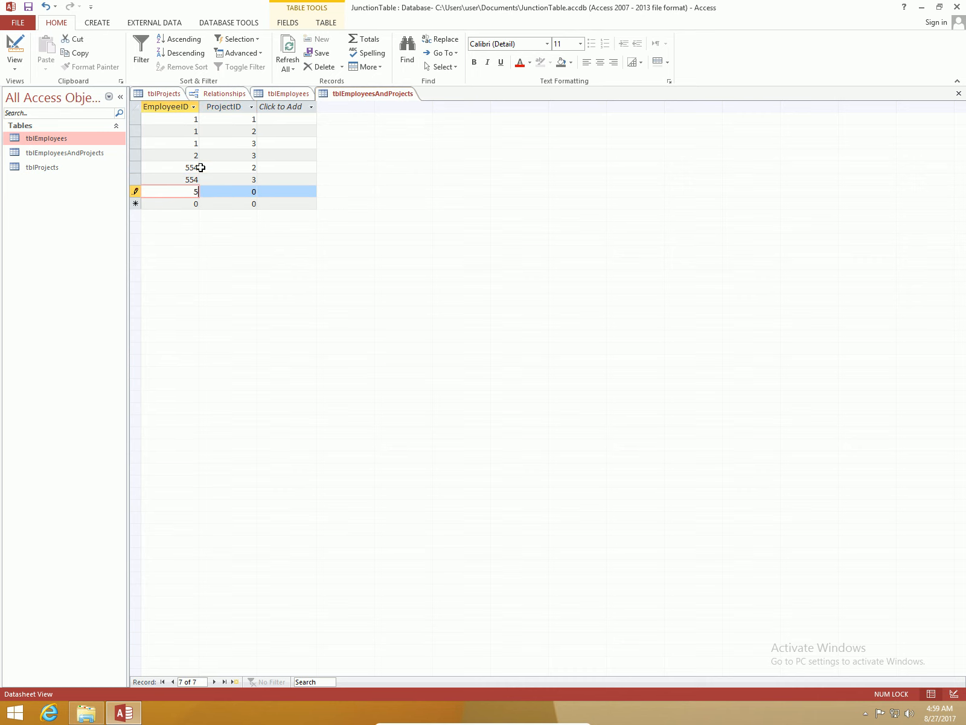
key(Tab)
text(4)
key(Tab)
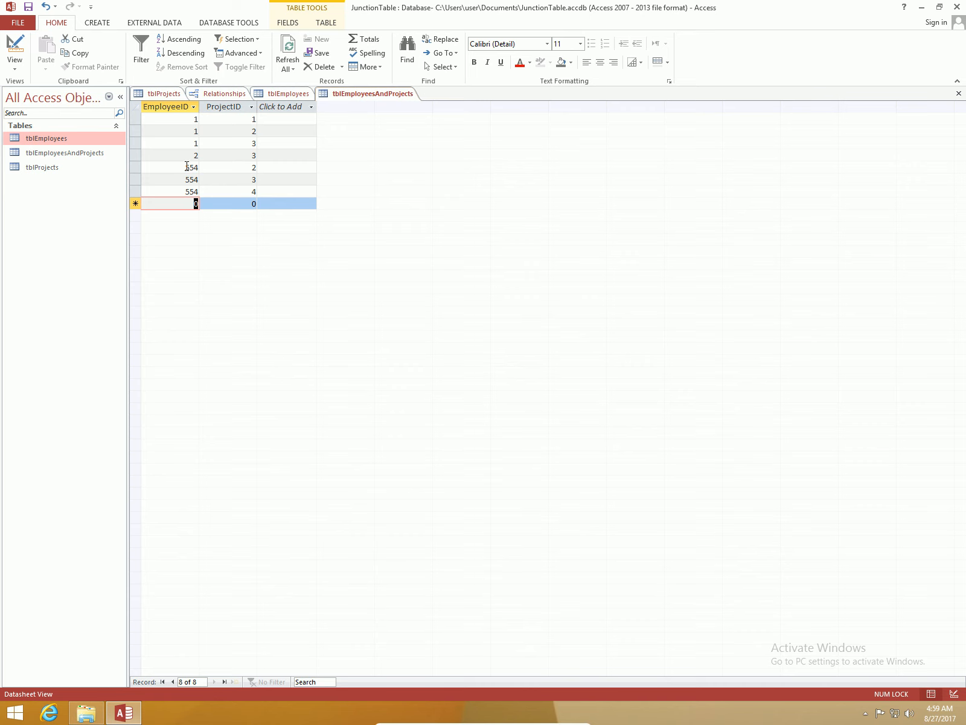
Try to change the EmployeeID to 550 in the tblEmployeesAndProjects record for employee 554 and ProjectID 2, and discard the edit
click(187, 167)
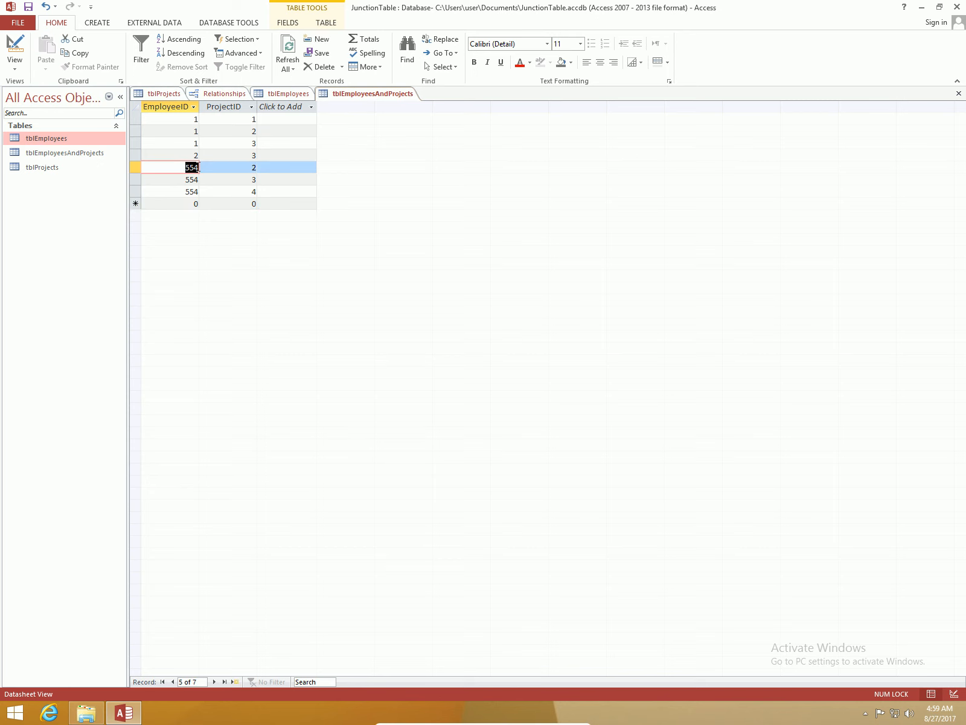
text(55)
key(Return)
key(Down)
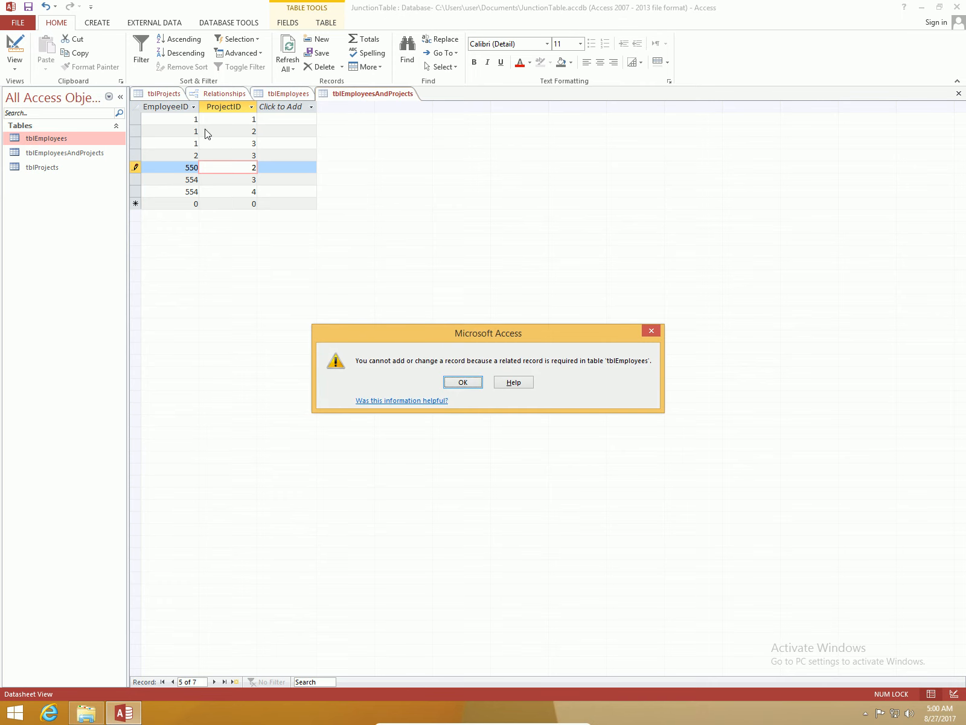
click(463, 383)
key(Escape)
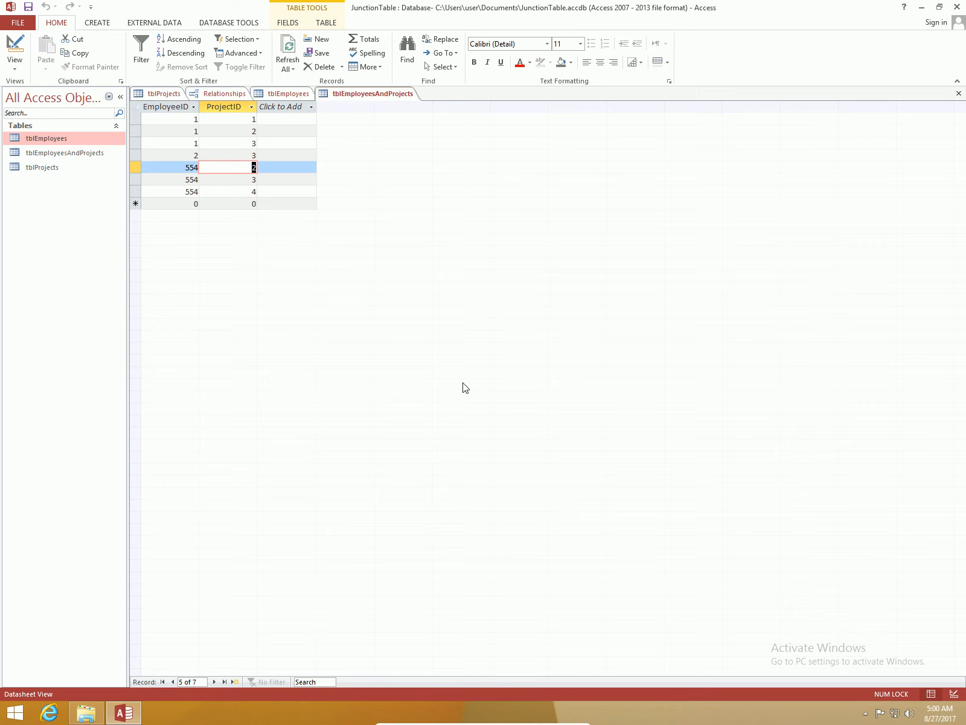
Return to the relationships layout
click(223, 94)
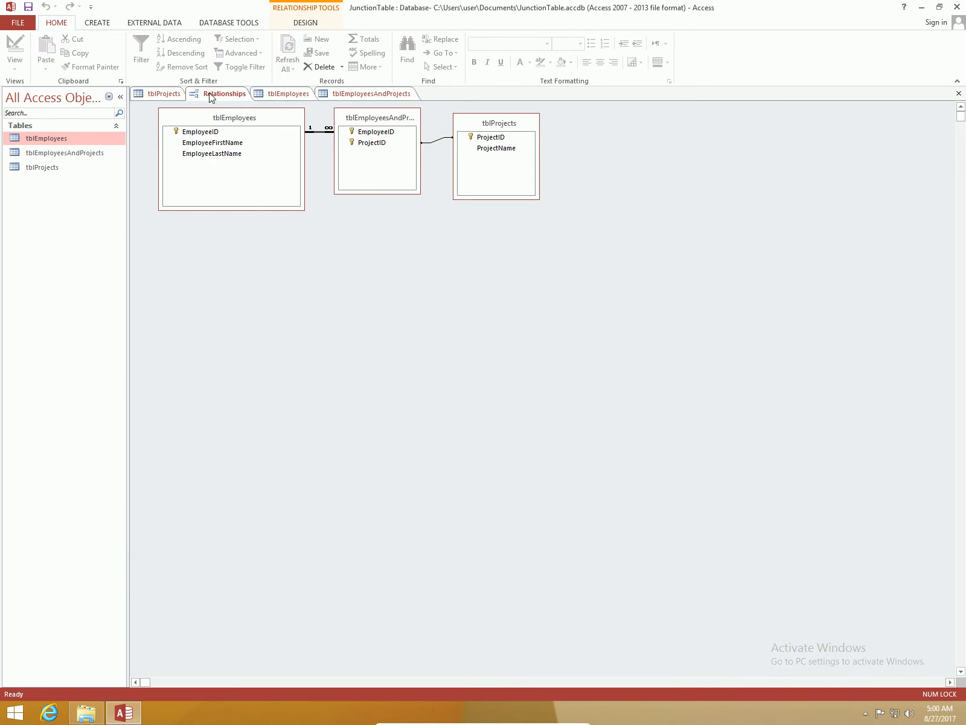